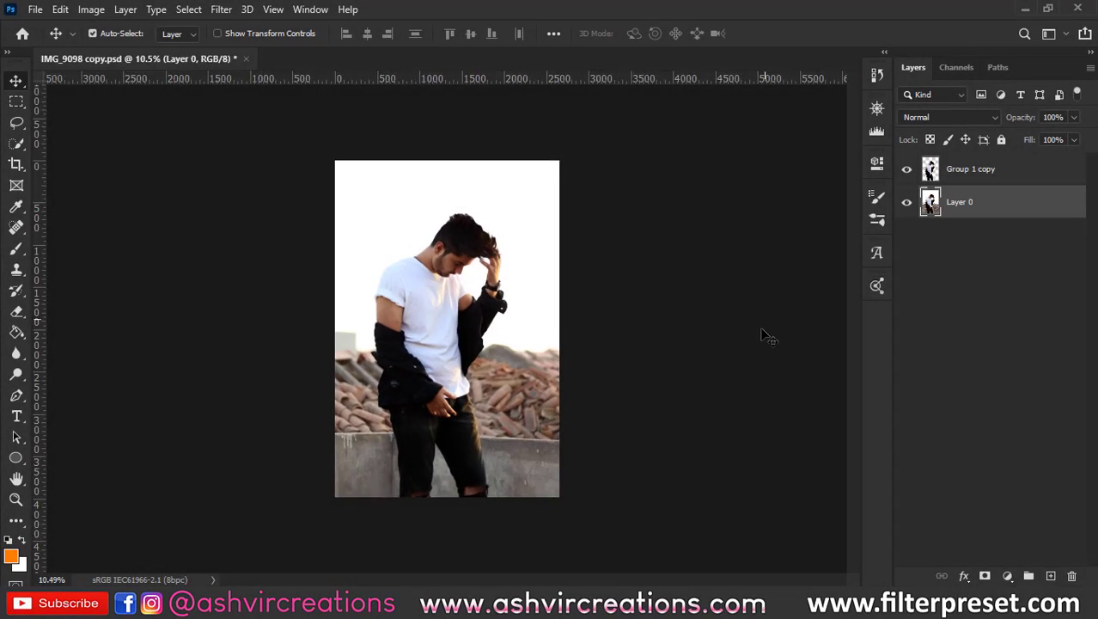
- Select the man with Quick Selection, covering his legs, arm, jacket, neck and hair
left_click(16, 163)
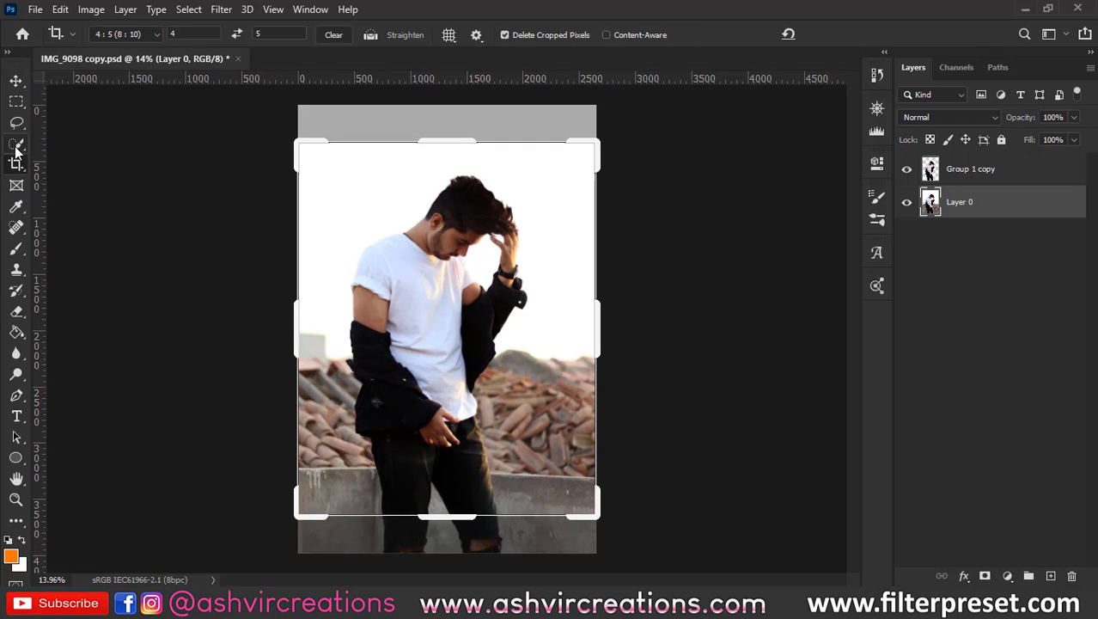
left_click(16, 142)
mouse_move(416, 292)
left_mouse_down()
mouse_move(421, 386)
mouse_move(396, 436)
mouse_move(448, 434)
mouse_move(458, 453)
left_mouse_up()
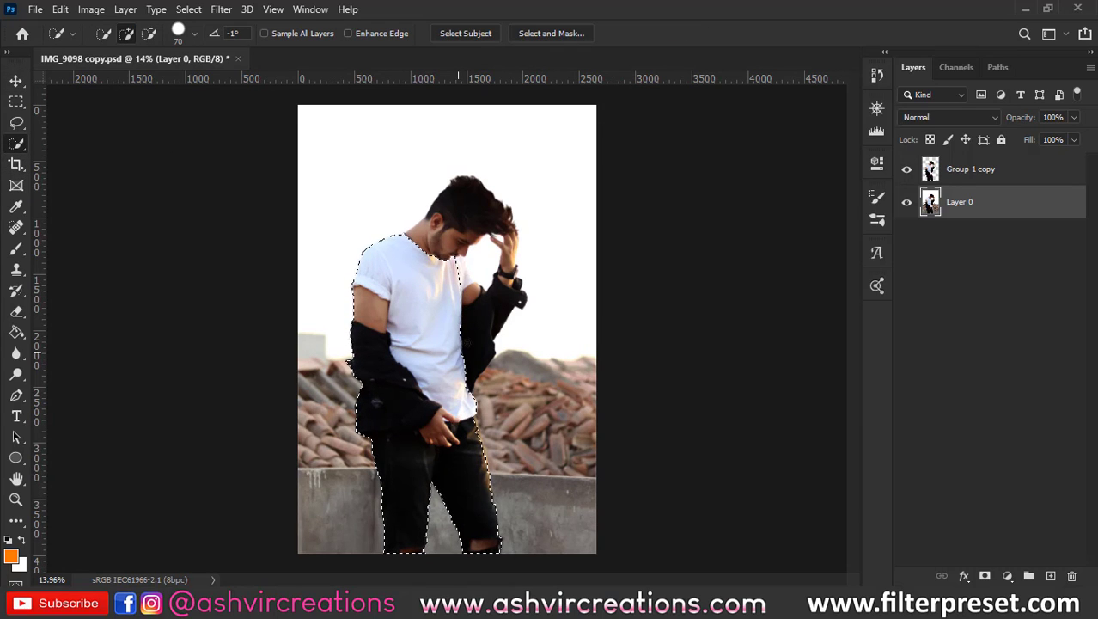
left_click_drag(455, 364, 457, 309)
mouse_move(443, 246)
left_mouse_down()
mouse_move(464, 198)
mouse_move(503, 247)
mouse_move(499, 287)
left_mouse_up()
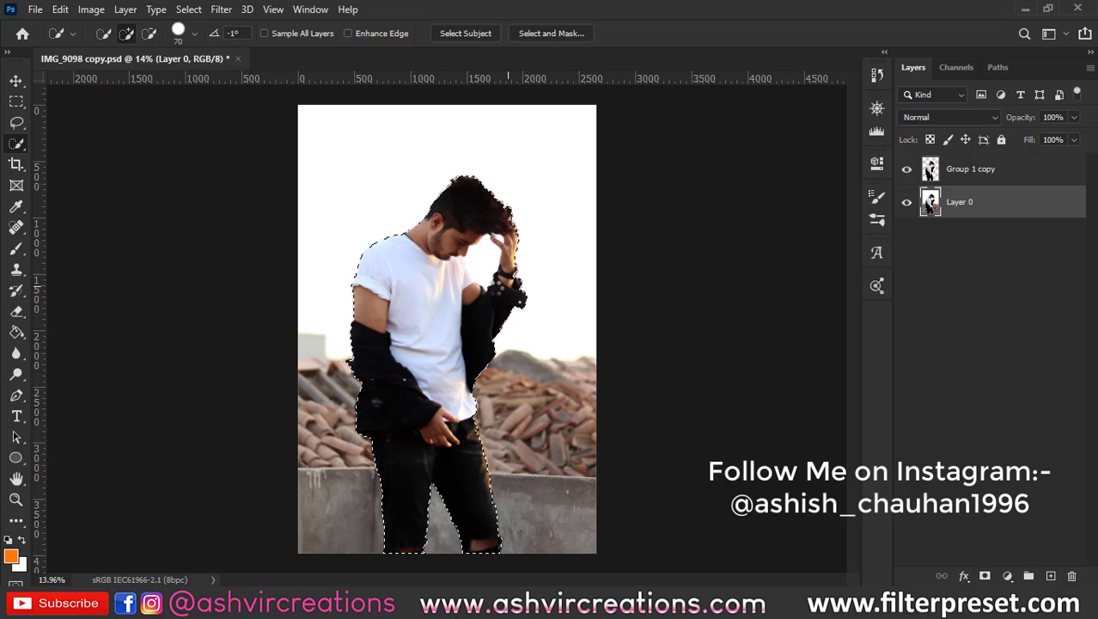
- Copy the selection to a new layer via Layer Via Copy, then hide and re-show Layer 0
right_click(427, 302)
left_click(477, 120)
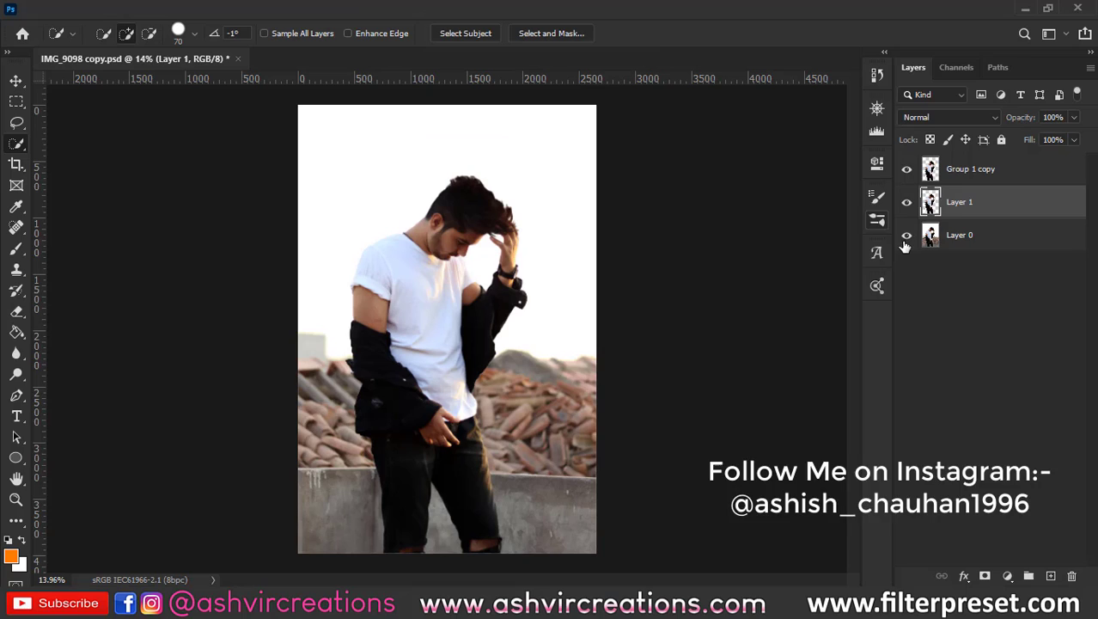
left_click(907, 235)
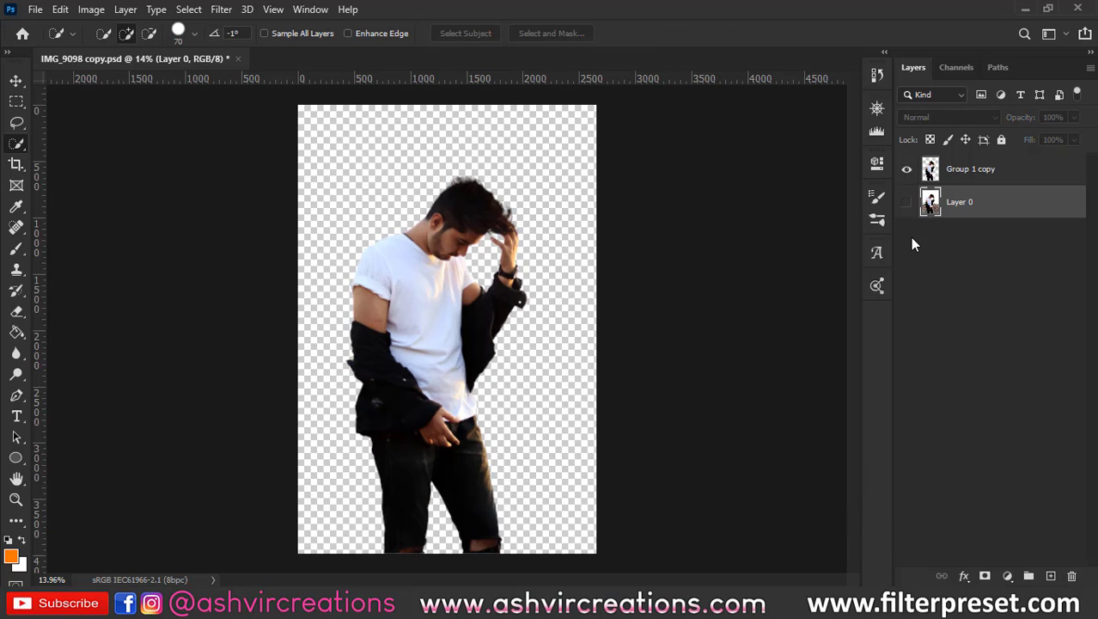
key("v")
left_click(906, 201)
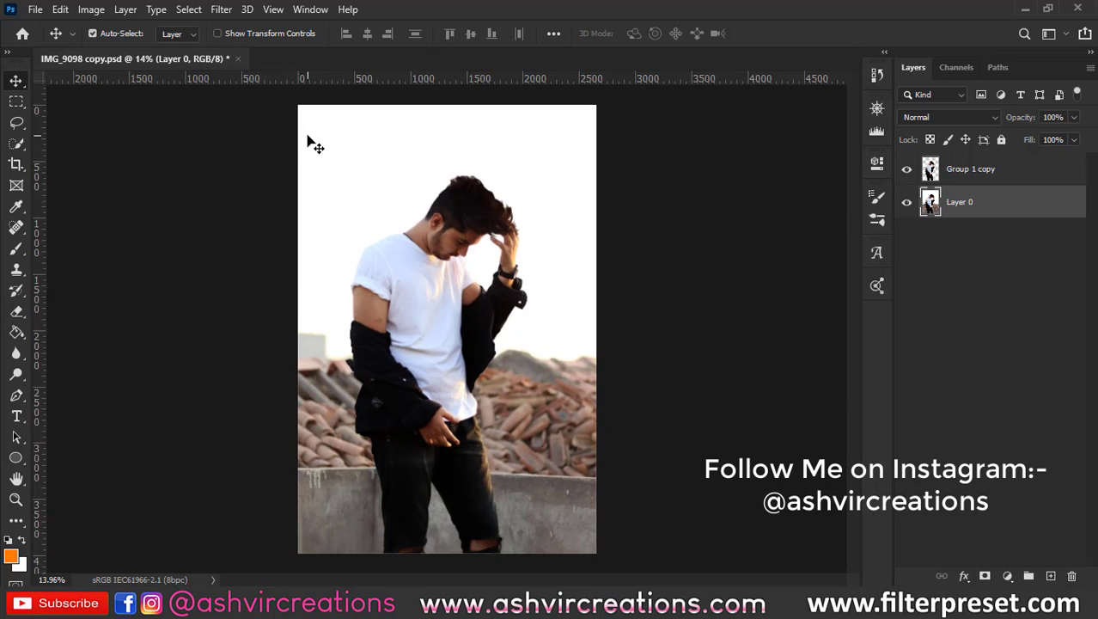
- Open cr.jpg and drag the jeep-and-mountains photo into the man's document
left_click(35, 9)
key("Escape")
key("ctrl+o")
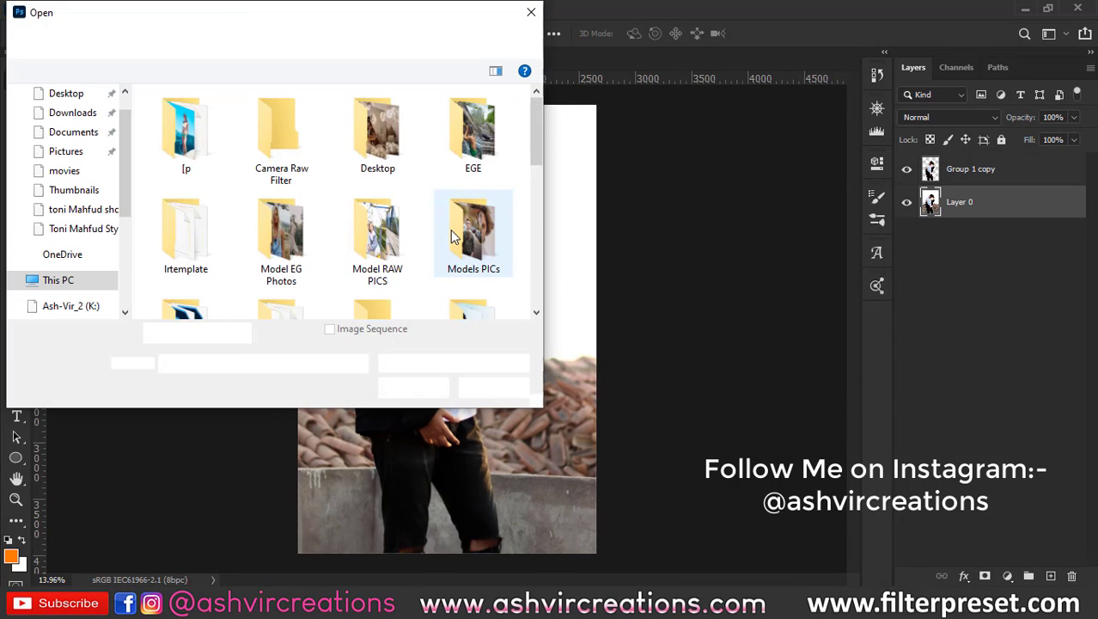
scroll(450, 230, "down", 5)
scroll(404, 252, "down", 5)
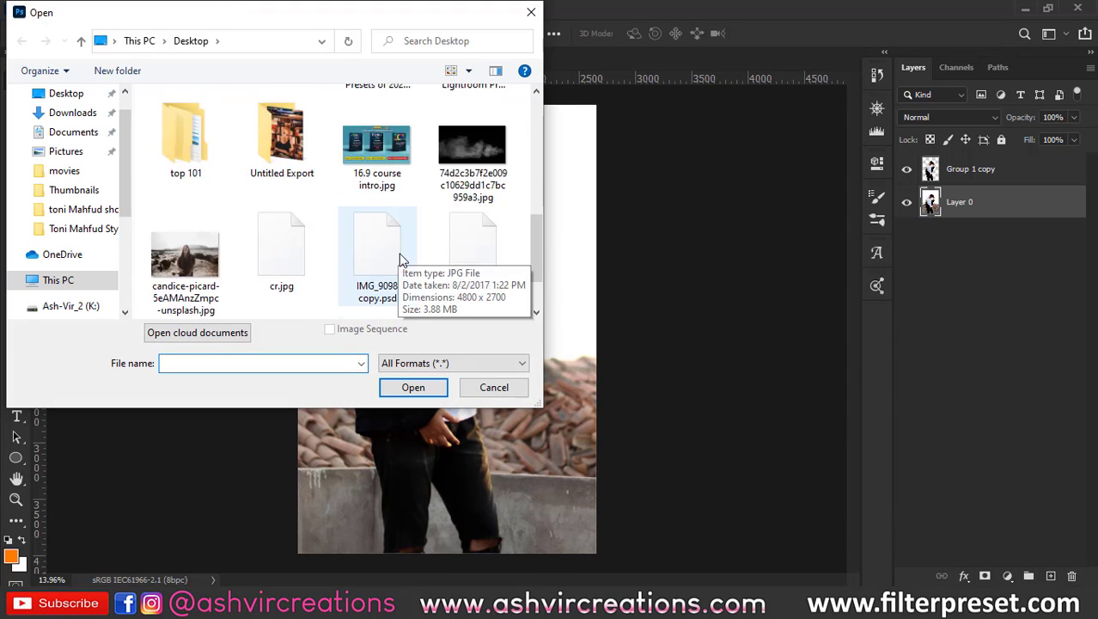
double_click(277, 149)
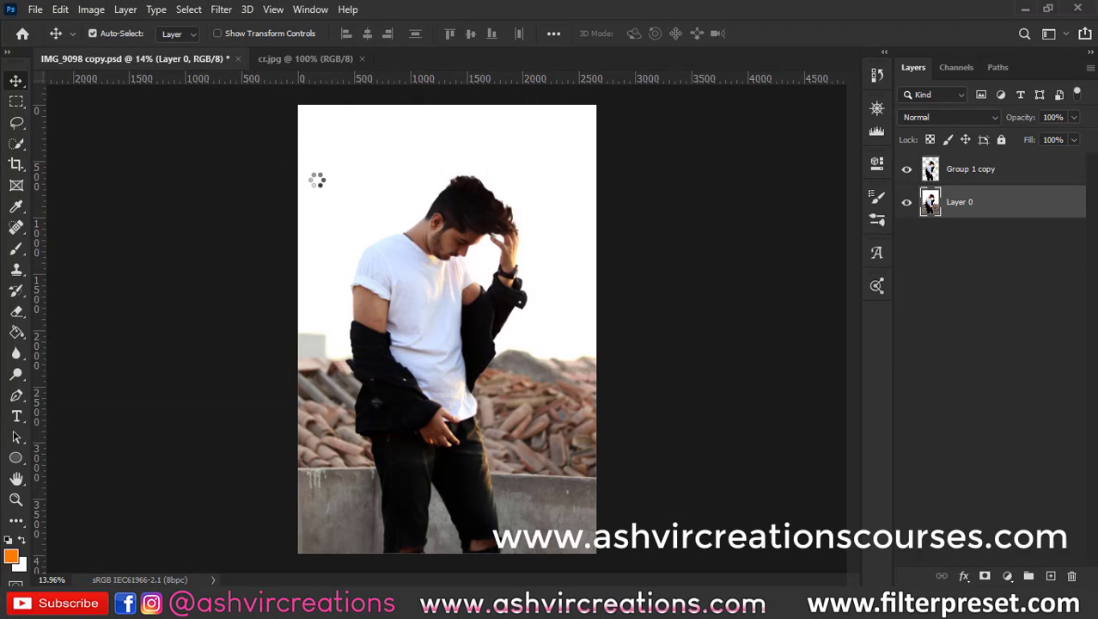
left_click_drag(209, 57, 466, 335)
- Scale the jeep photo to about 144% and position it behind the man
key("ctrl+t")
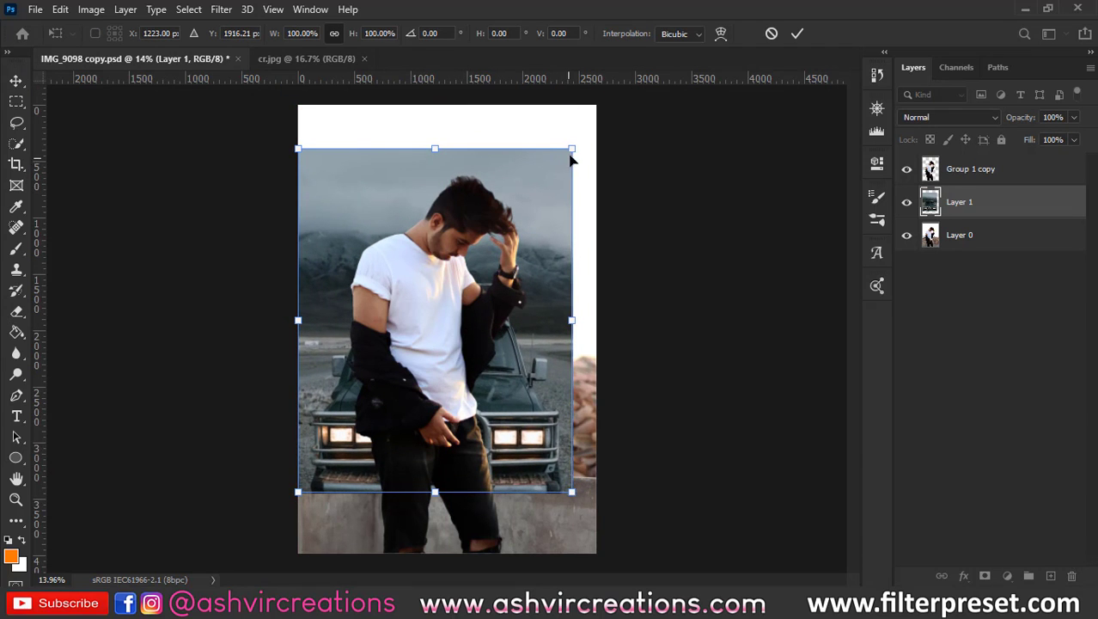
left_click_drag(573, 157, 692, 2)
left_click_drag(601, 193, 555, 211)
scroll(551, 212, "down", 1)
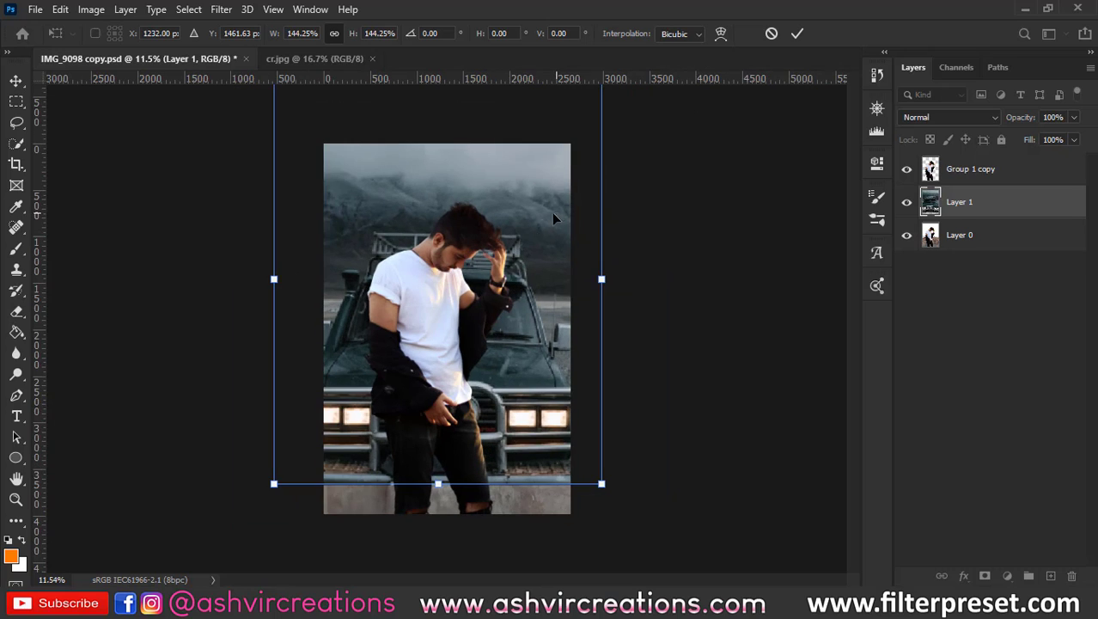
left_click_drag(511, 254, 506, 224)
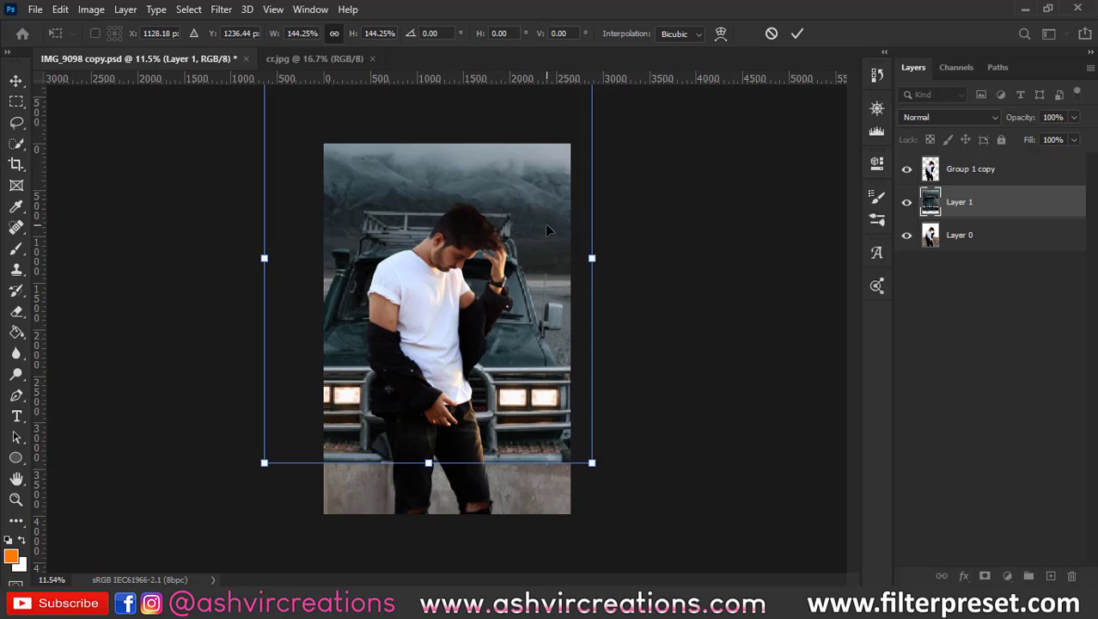
key("Return")
key("ctrl")
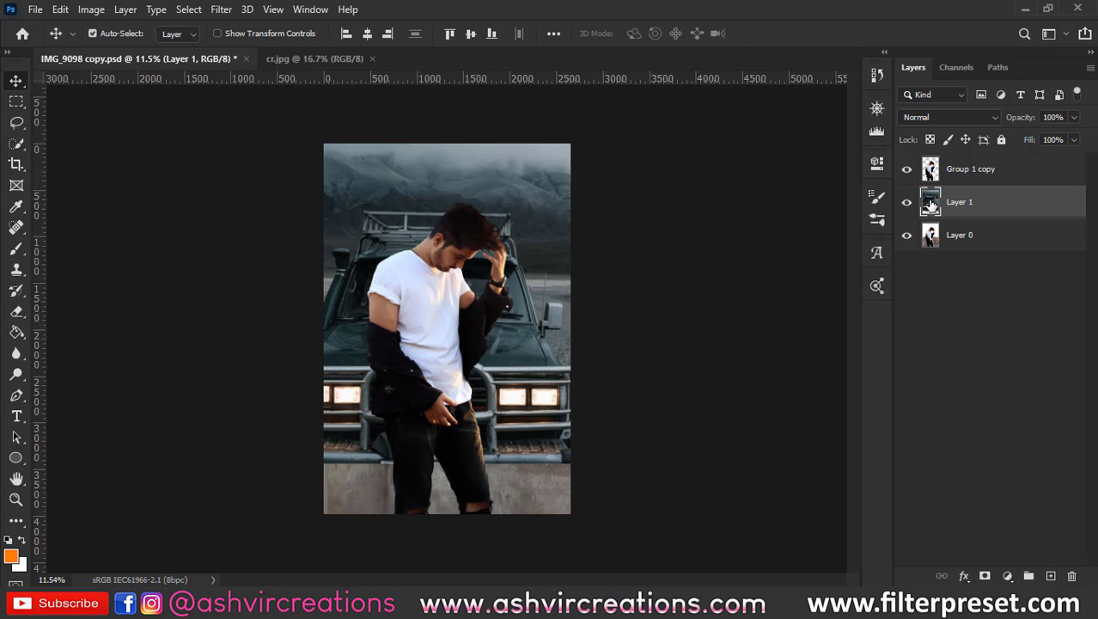
- Crop the canvas outward to fit the whole jeep photo
left_click(930, 203, "ctrl")
key("c")
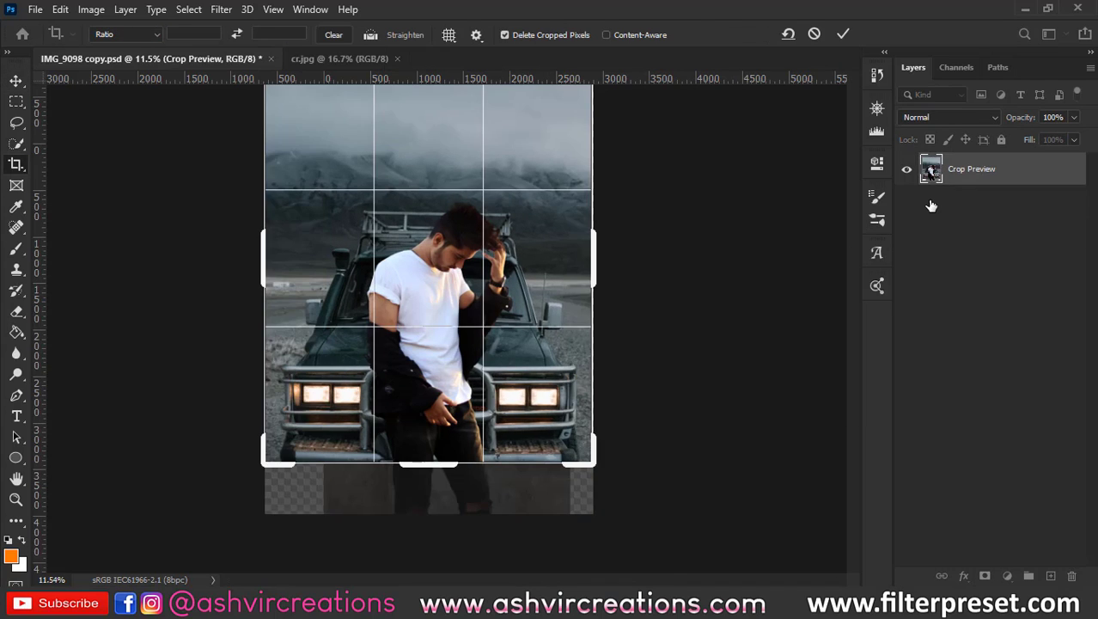
key("Return")
key("v")
scroll(481, 349, "up", 3)
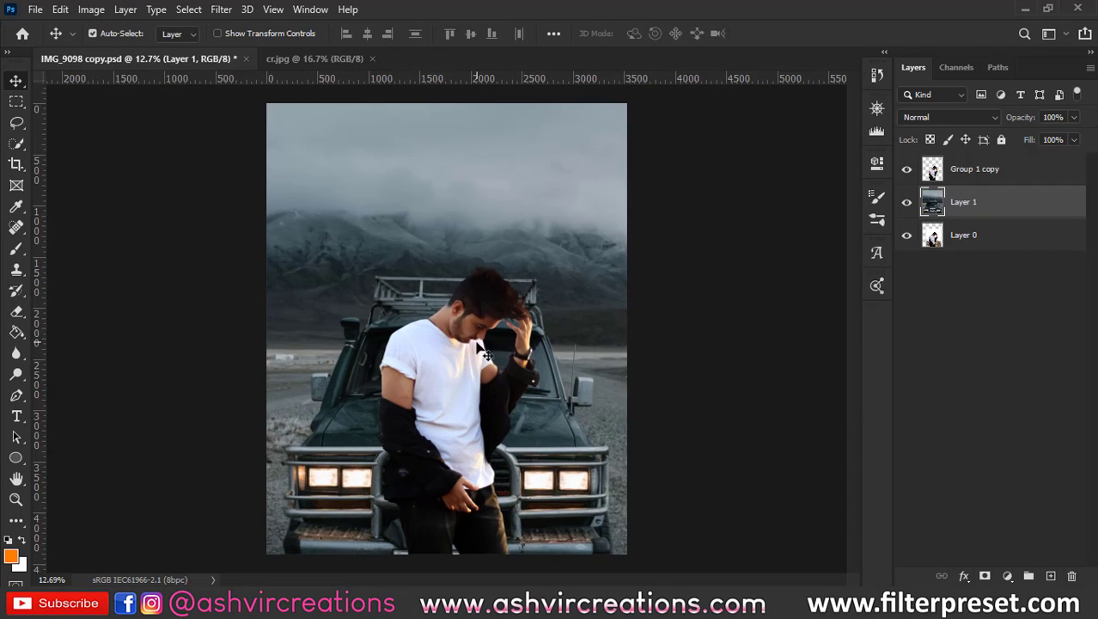
scroll(468, 378, "down", 2)
- Merge Layer 1 with Group 1 copy, duplicate the result, and launch Camera Raw Filter
left_click(1002, 172, "ctrl")
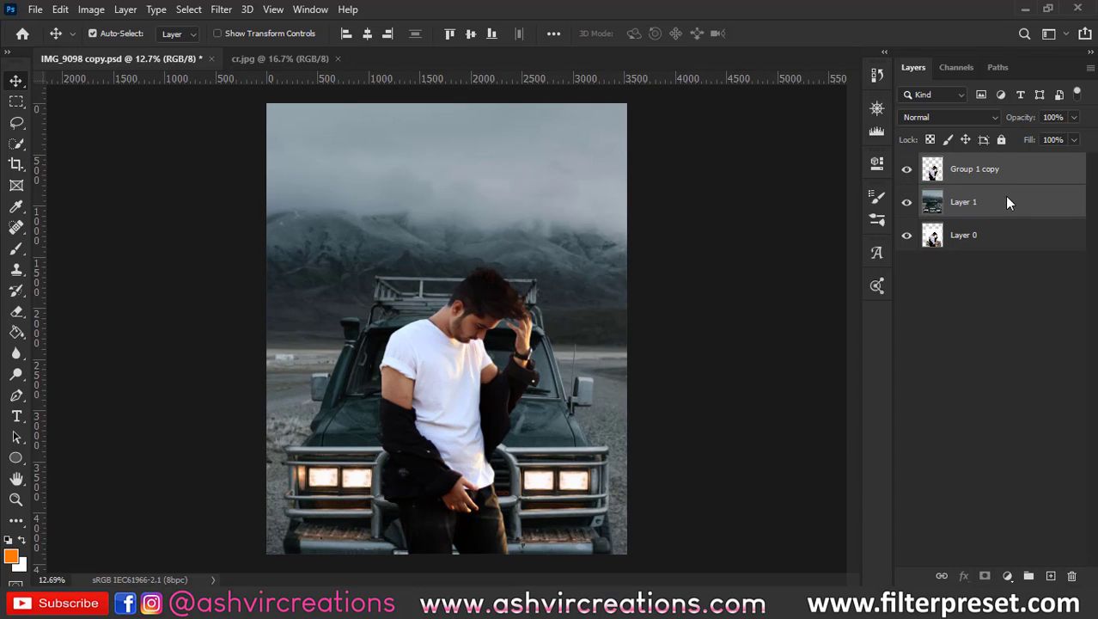
right_click(1008, 201)
left_click(835, 476)
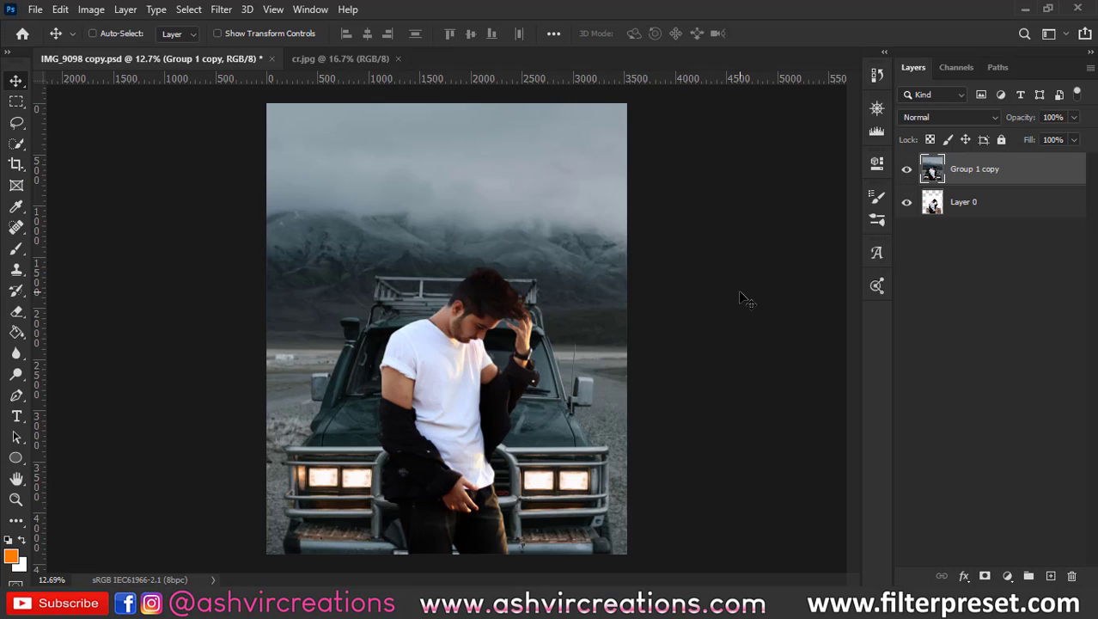
key("ctrl+j")
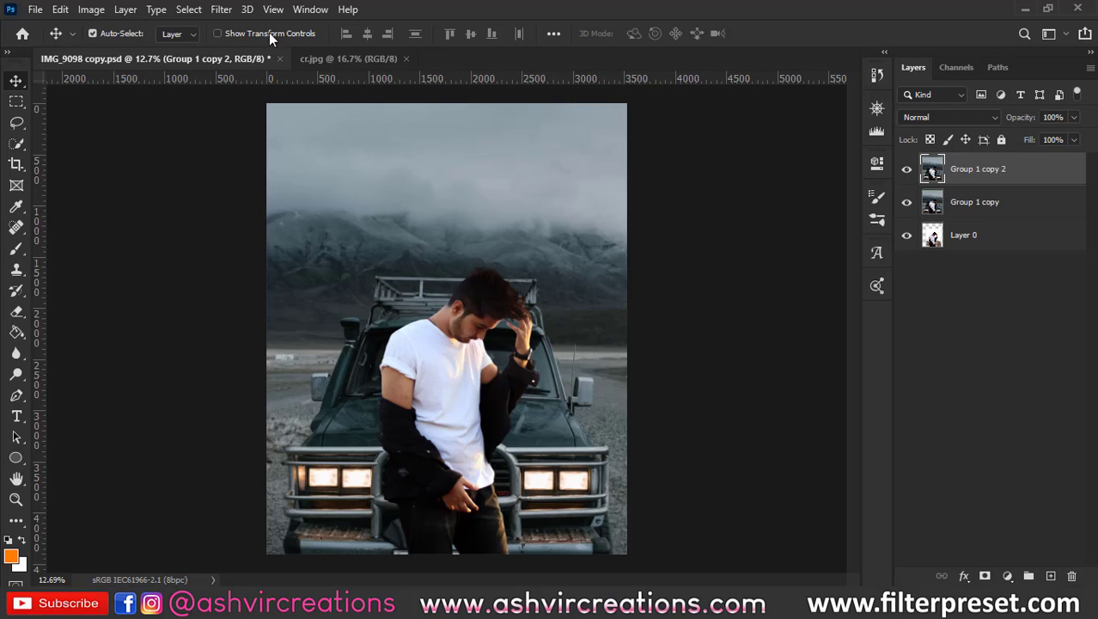
left_click(223, 10)
left_click(260, 104)
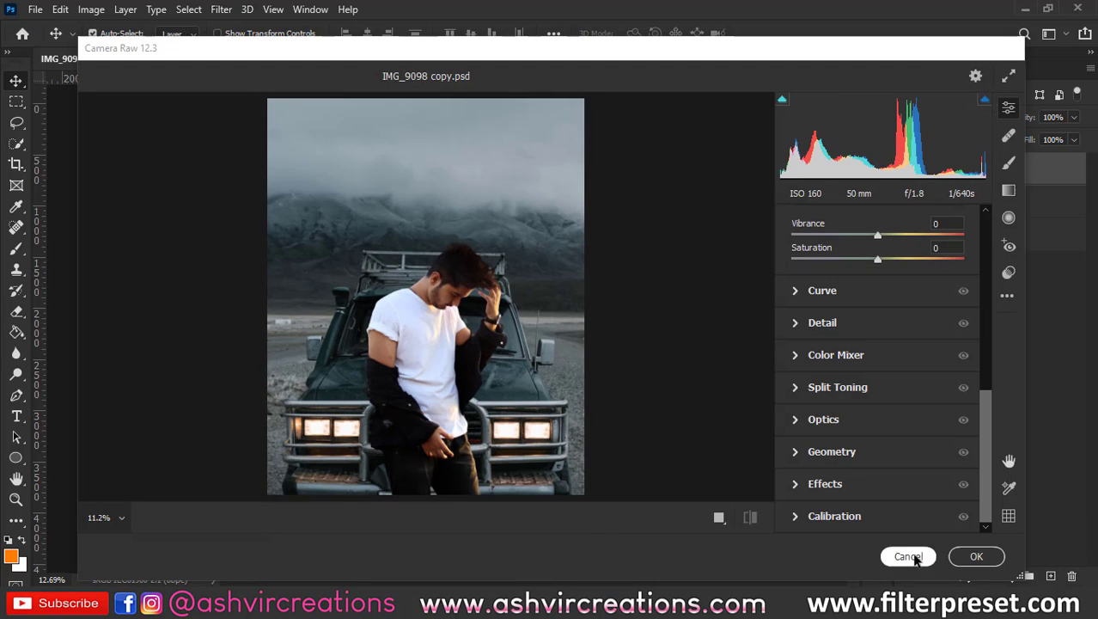
- Cancel Camera Raw and bring the smoke image into the composite
left_click(908, 556)
left_click(35, 10)
left_click(54, 42)
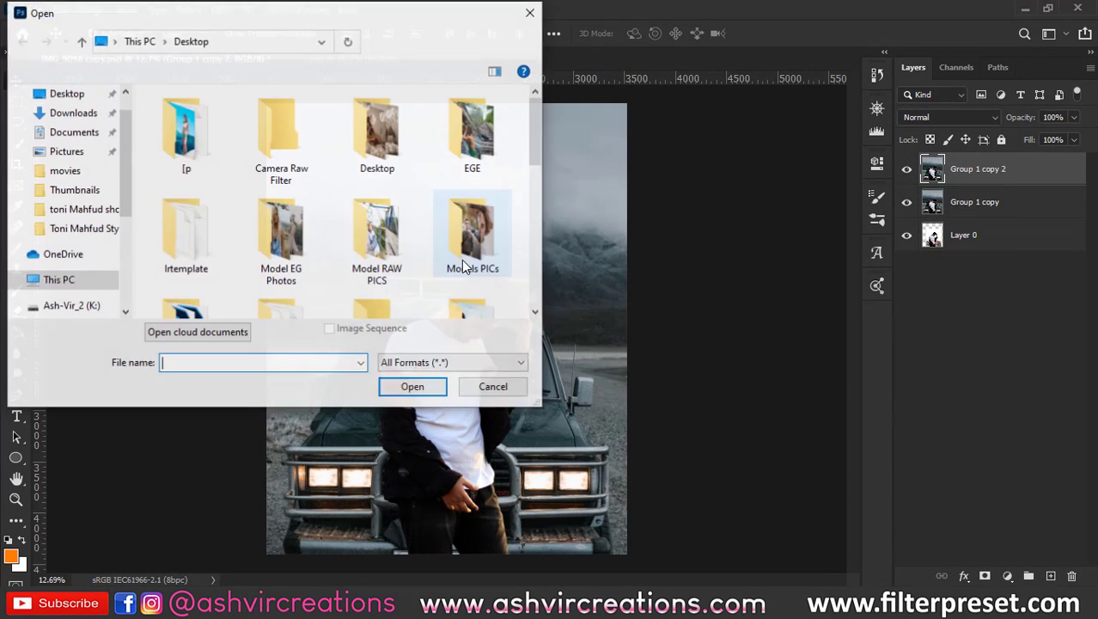
scroll(400, 260, "down", 5)
double_click(463, 250)
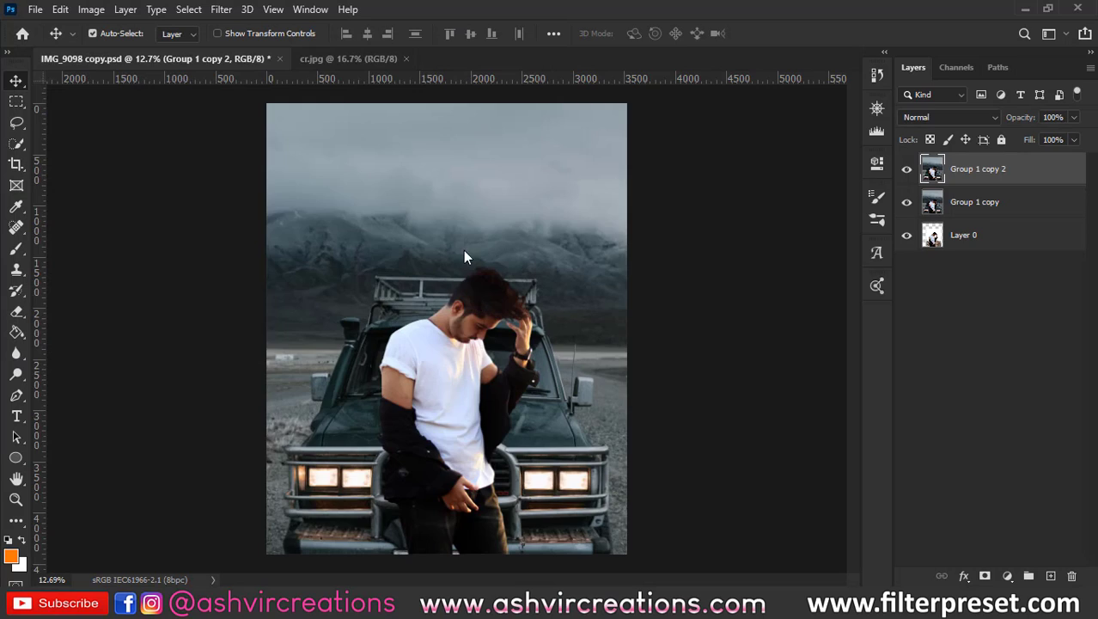
left_click_drag(215, 100, 491, 419)
- Set the smoke layer to Screen, enlarge it to about 240%, and place it around the man's legs
left_click(949, 117)
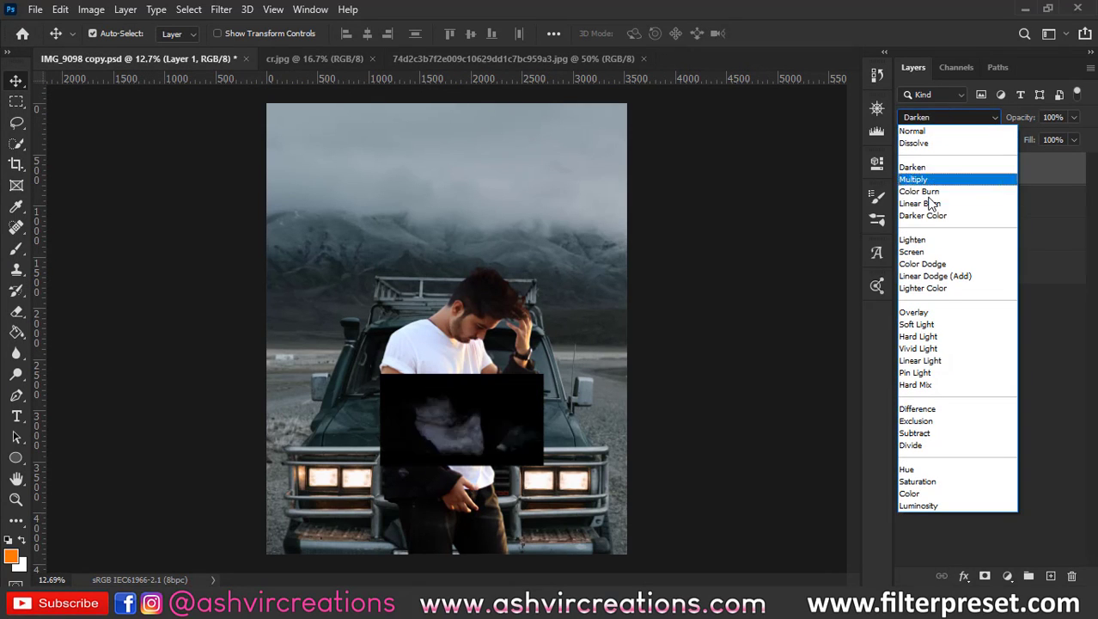
left_click(917, 248)
key("ctrl+t")
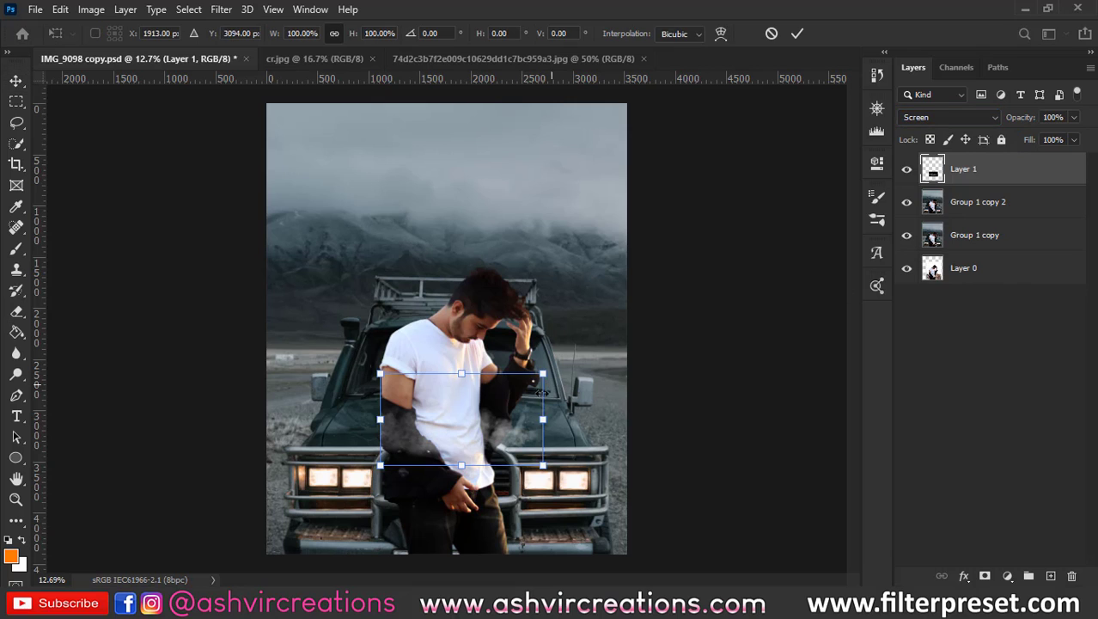
left_click_drag(540, 464, 658, 527)
left_click_drag(571, 396, 573, 519)
key("Return")
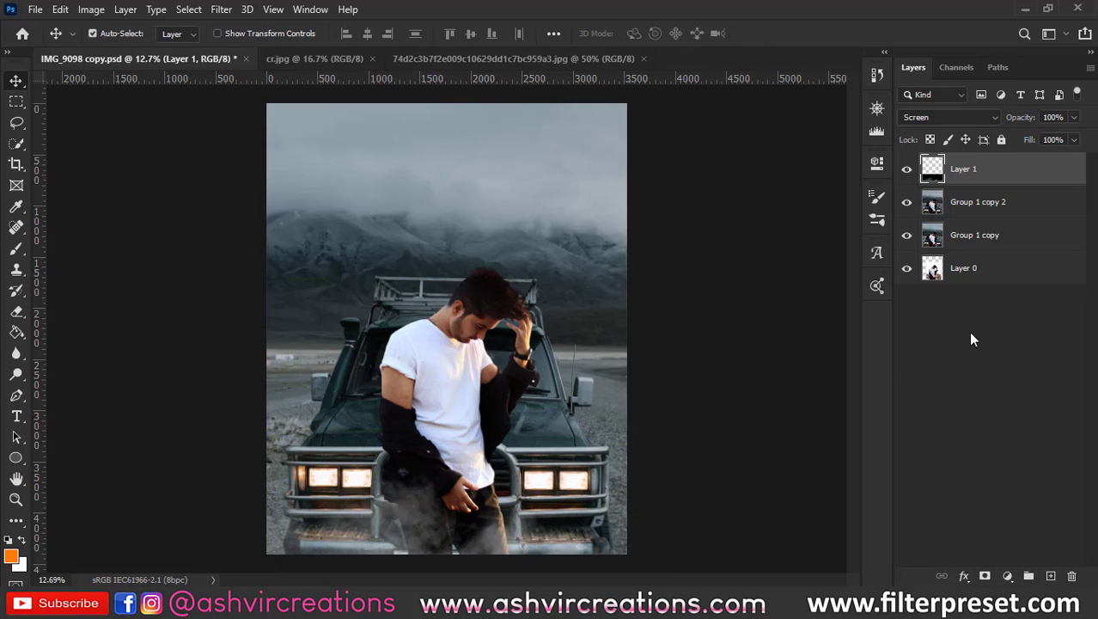
- Merge Group 1 copy 2 and Group 1 copy into Layer 1 and commit the crop
left_click(977, 216, "shift")
left_click(975, 237, "shift")
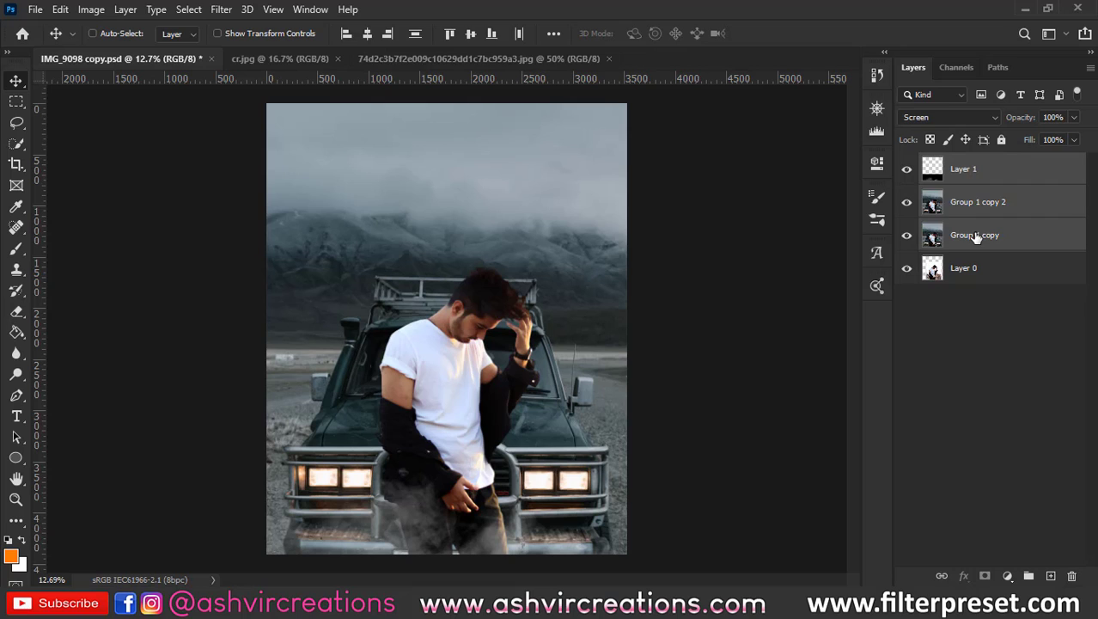
key("ctrl+e")
key("c")
key("Return")
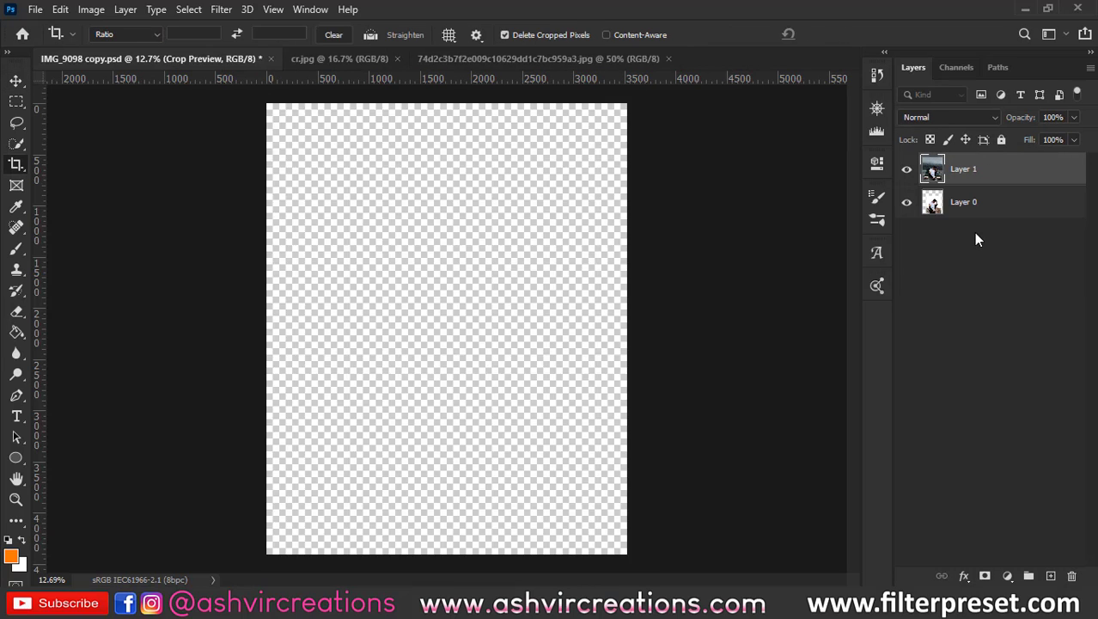
key("v")
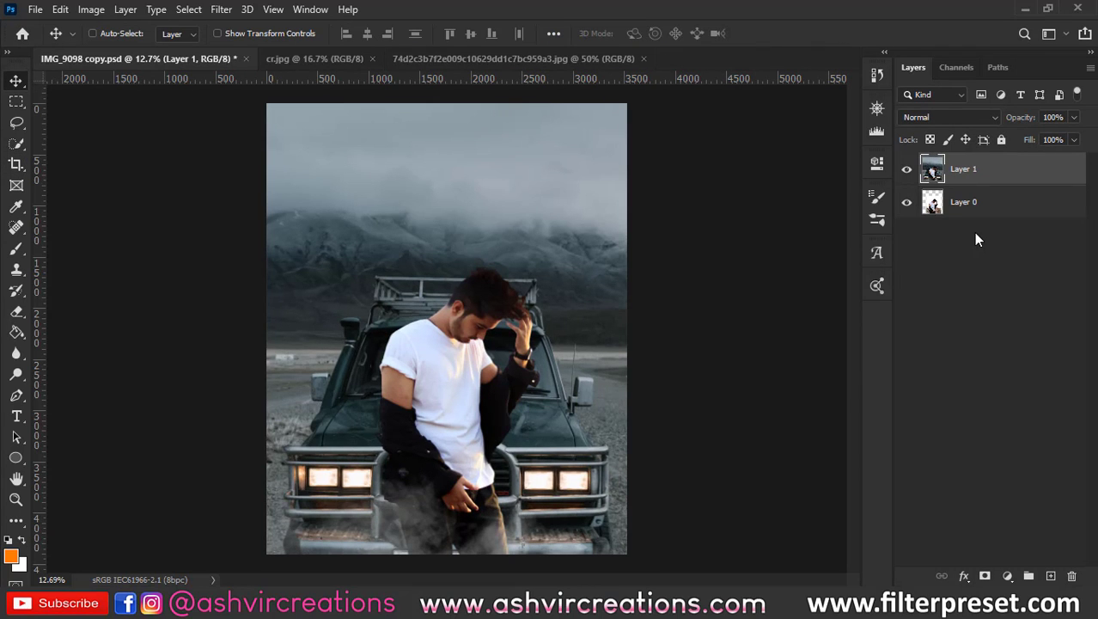
- Duplicate Layer 1 and apply Camera Raw Filter to the copy
key("ctrl+j")
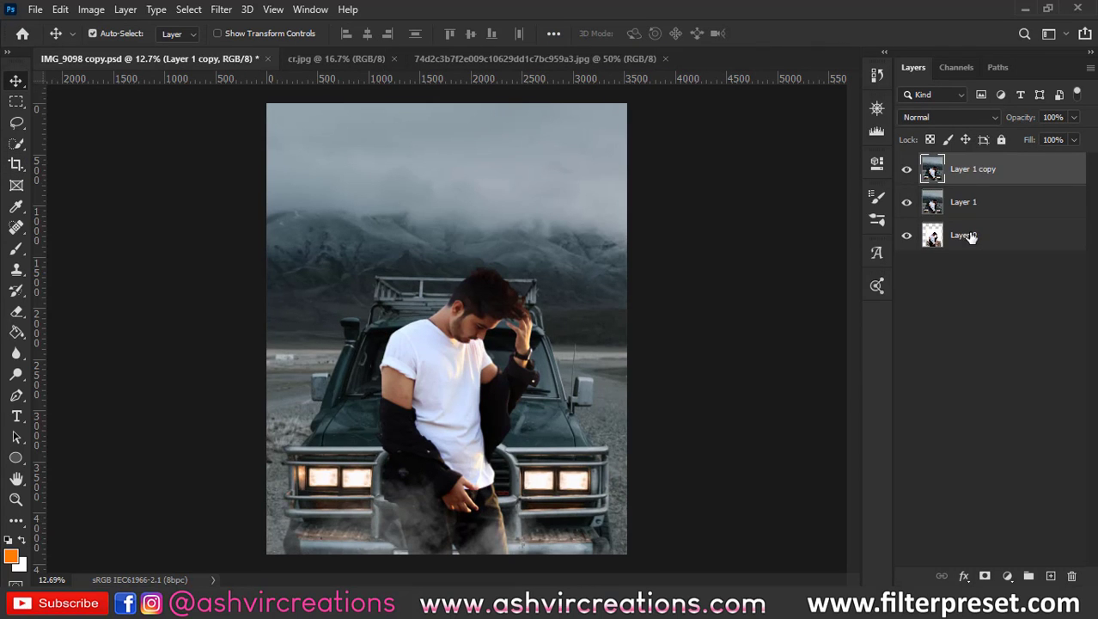
left_click(220, 10)
left_click(309, 105)
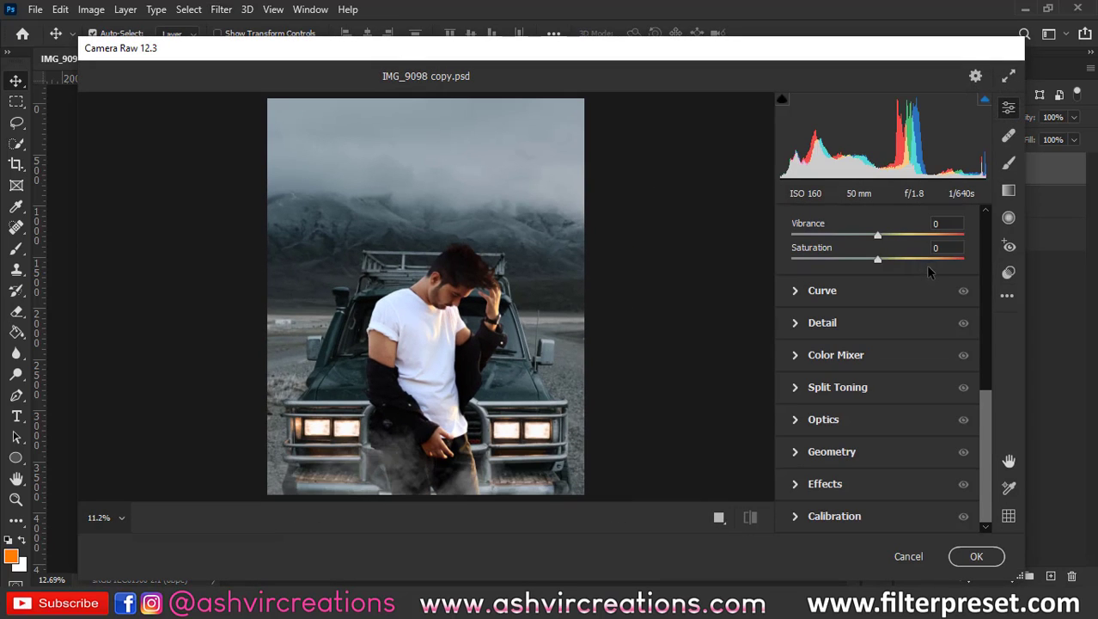
- Try FP-Luminescense AVC 2020, then settle on the FP-Muted Green AVC 2019 preset
left_click(993, 278)
left_click_drag(985, 256, 984, 475)
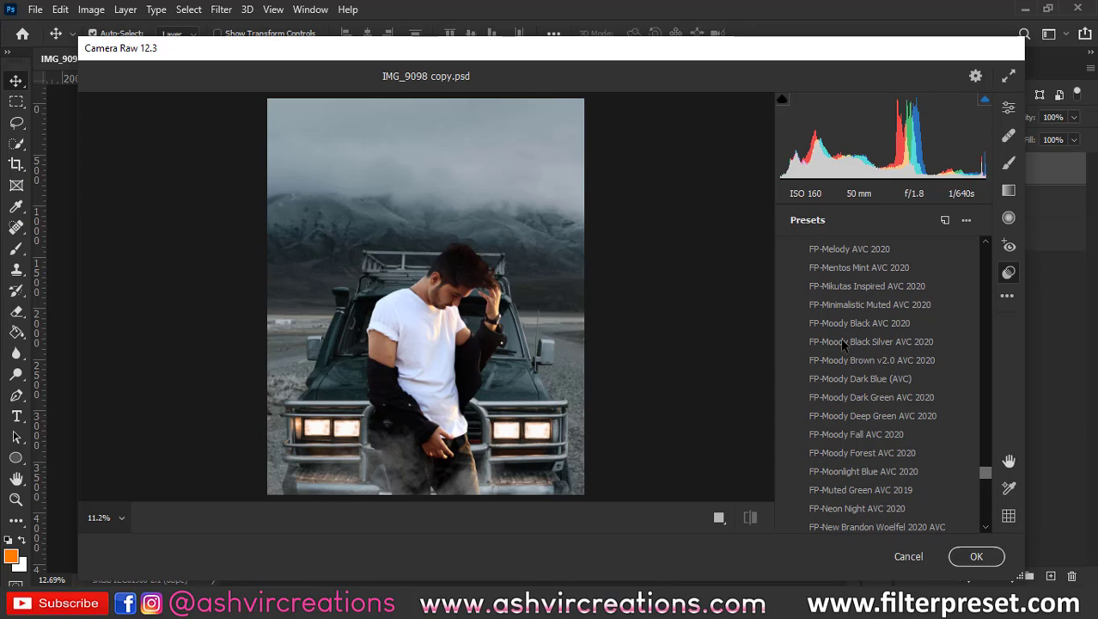
scroll(838, 337, "up", 1)
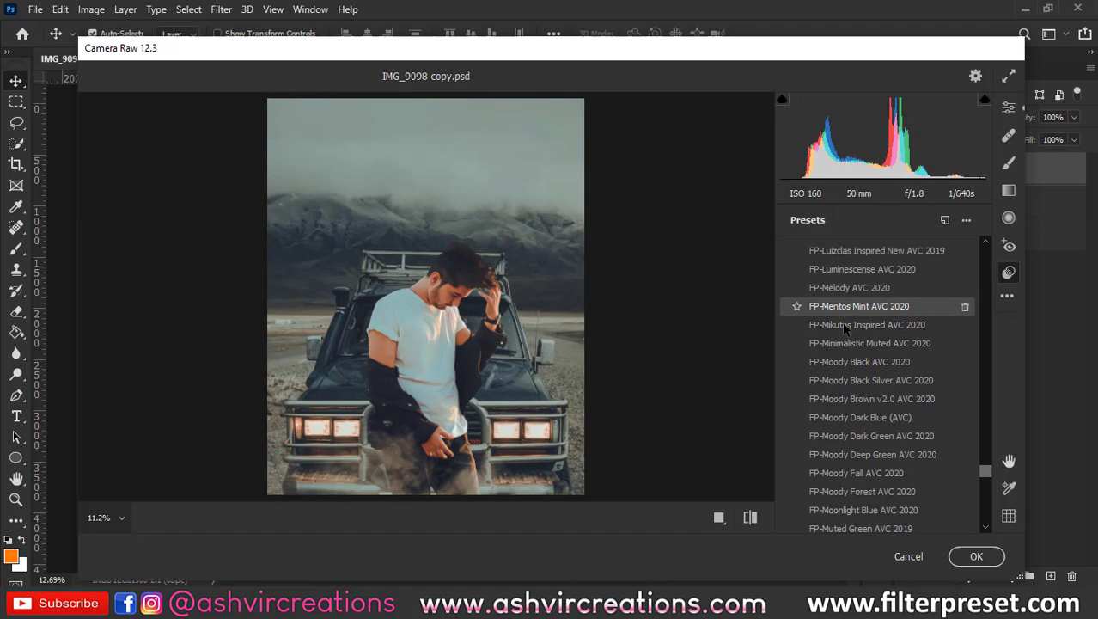
scroll(844, 327, "up", 2)
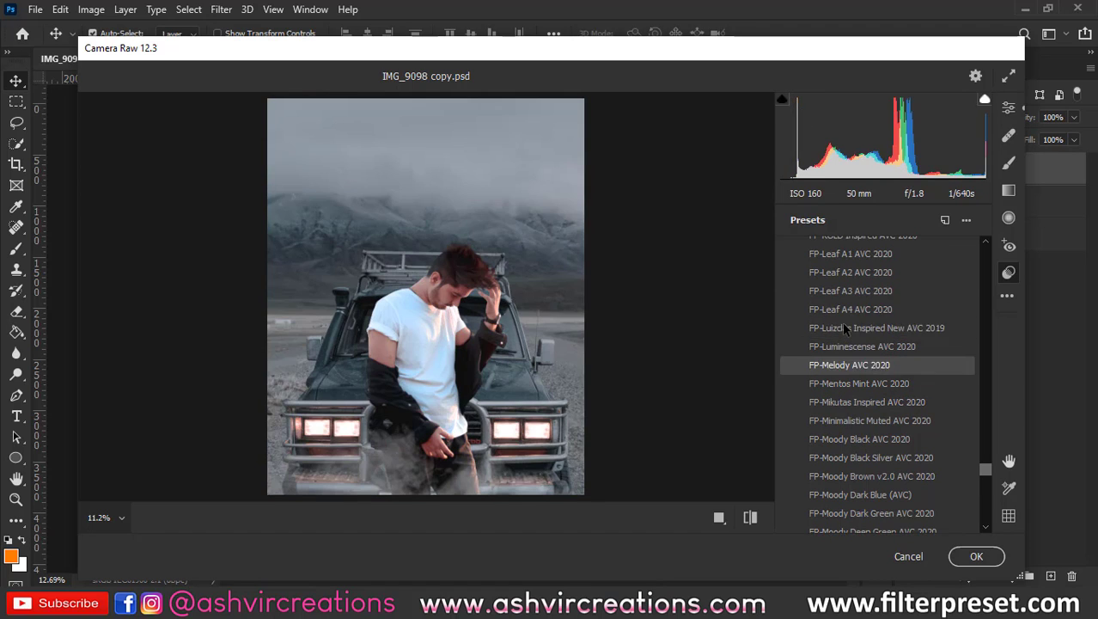
left_click(845, 348)
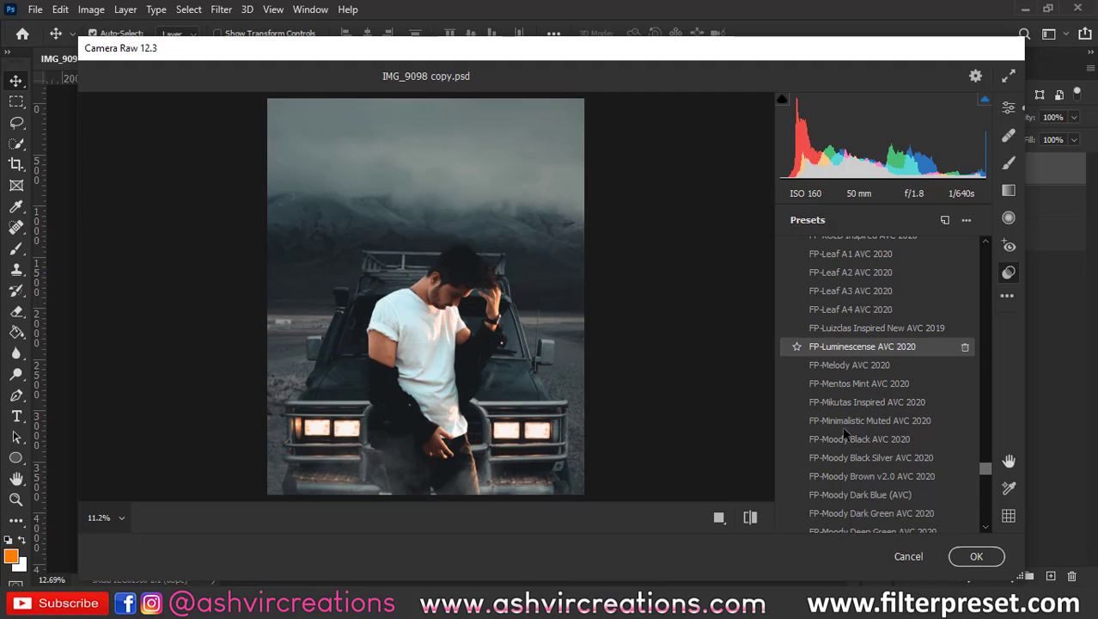
scroll(850, 416, "down", 5)
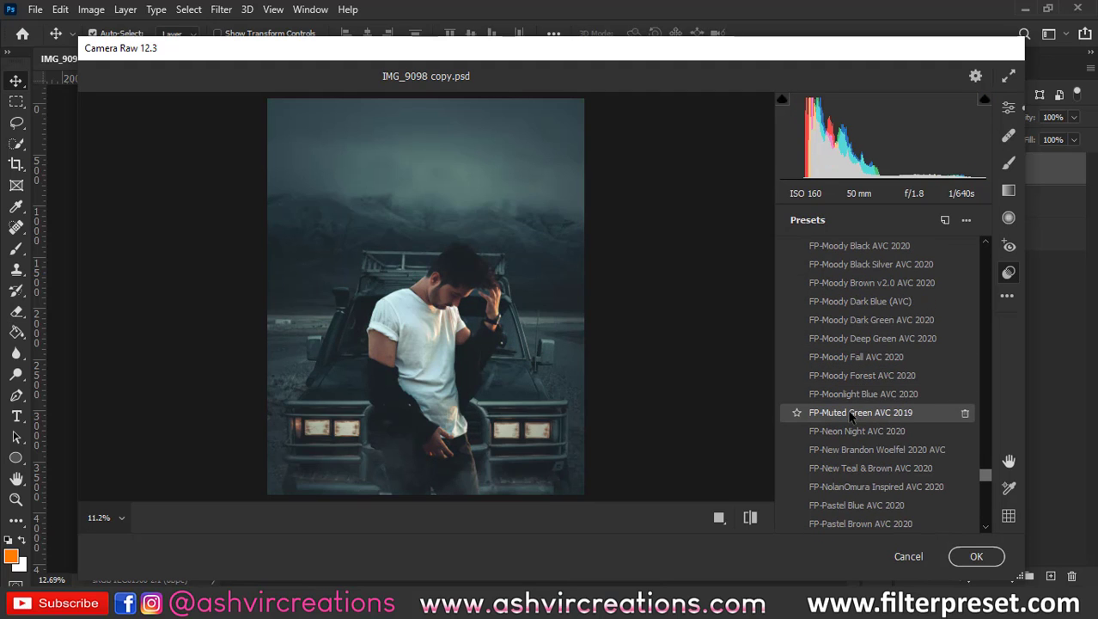
left_click(852, 416)
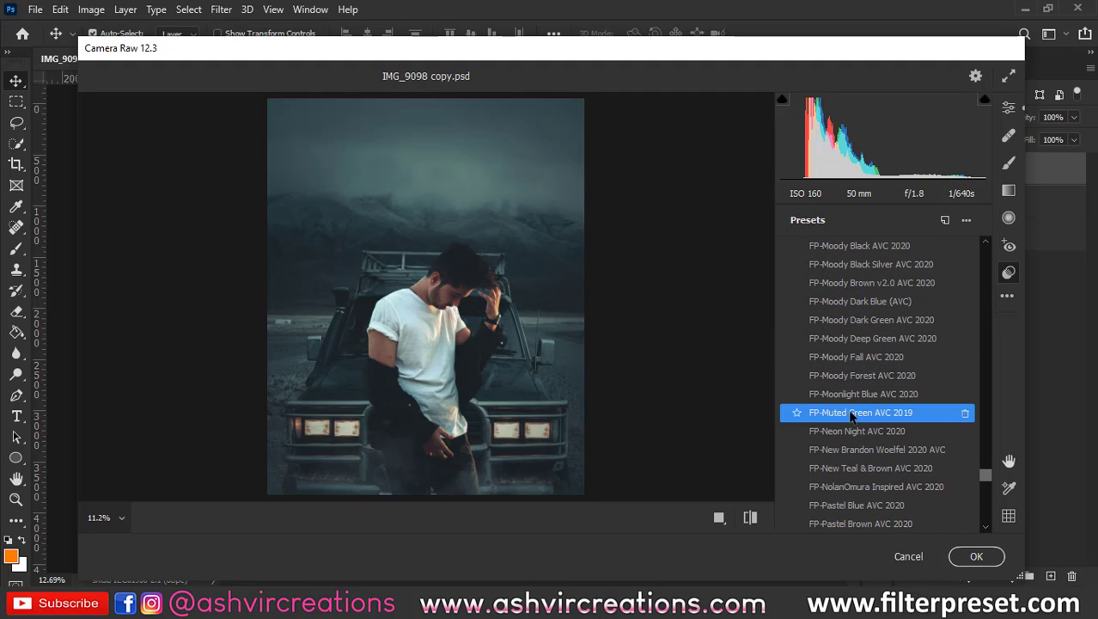
- Set Highlights -50, Shadows +31 and Blacks +100 in the basic sliders
left_click(1008, 107)
scroll(894, 279, "up", 1)
scroll(894, 279, "up", 5)
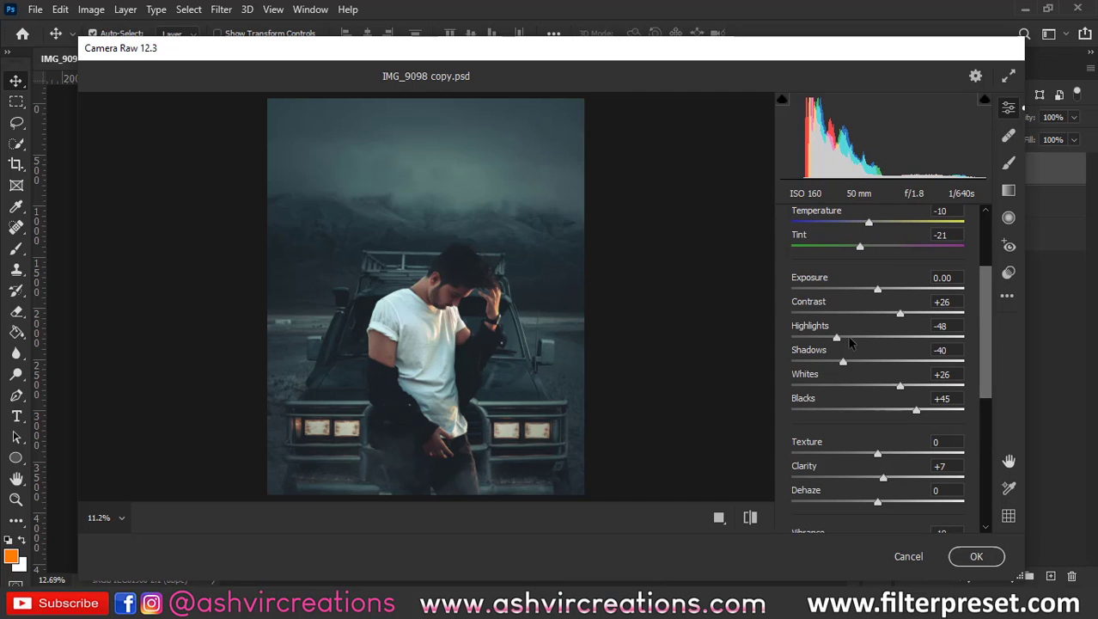
left_click_drag(848, 339, 904, 362)
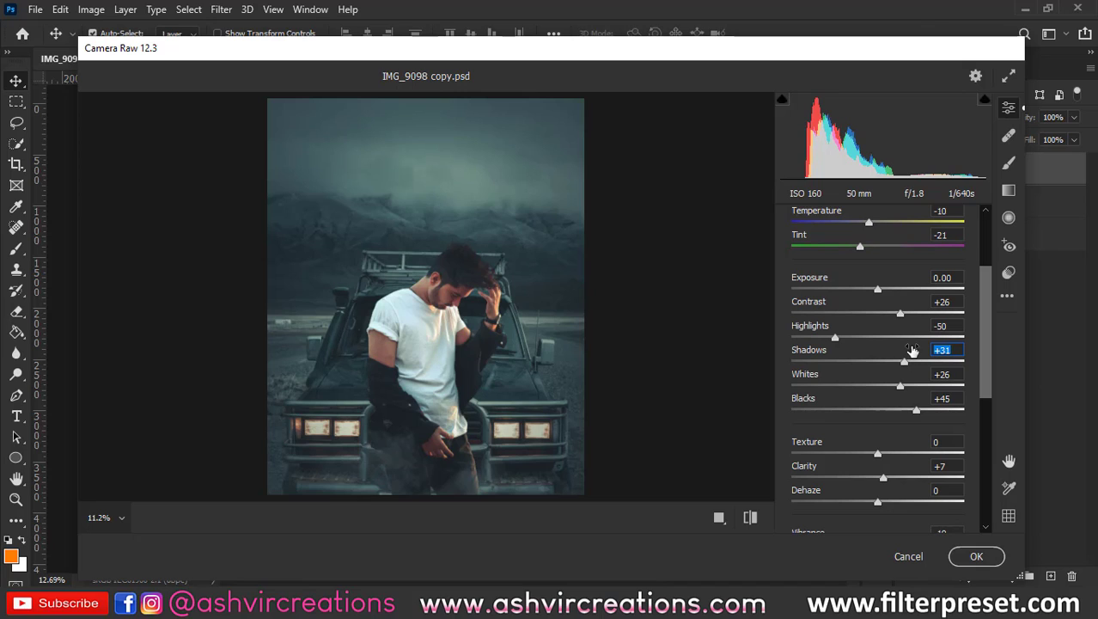
left_click_drag(916, 410, 968, 417)
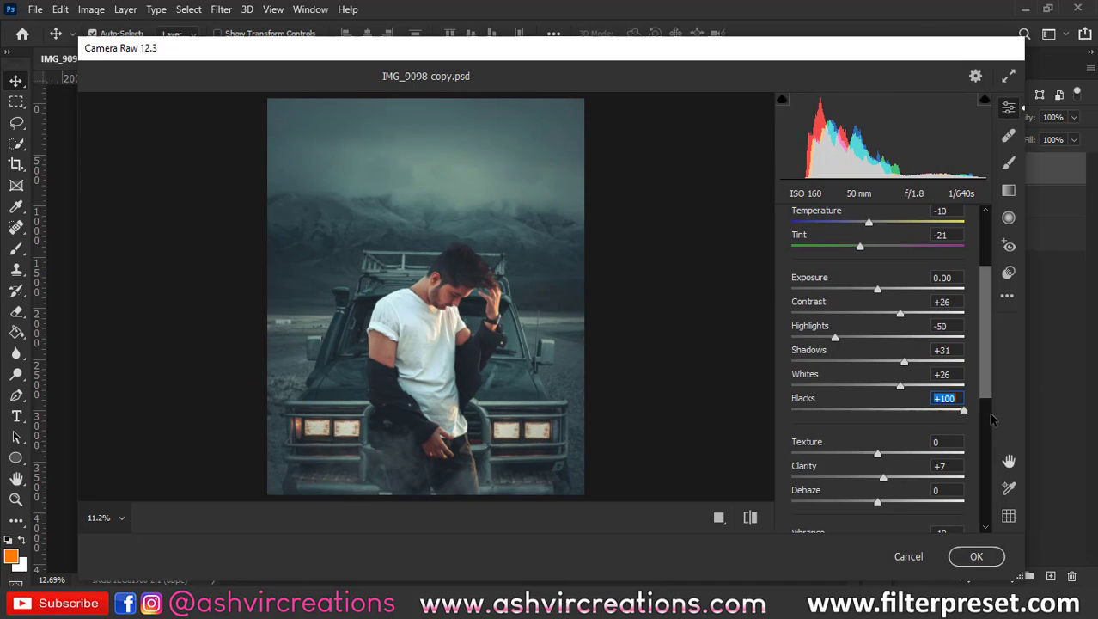
- Inspect the man's torso and T-shirt in the preview, then apply the grade with OK
left_click_drag(404, 389, 470, 395)
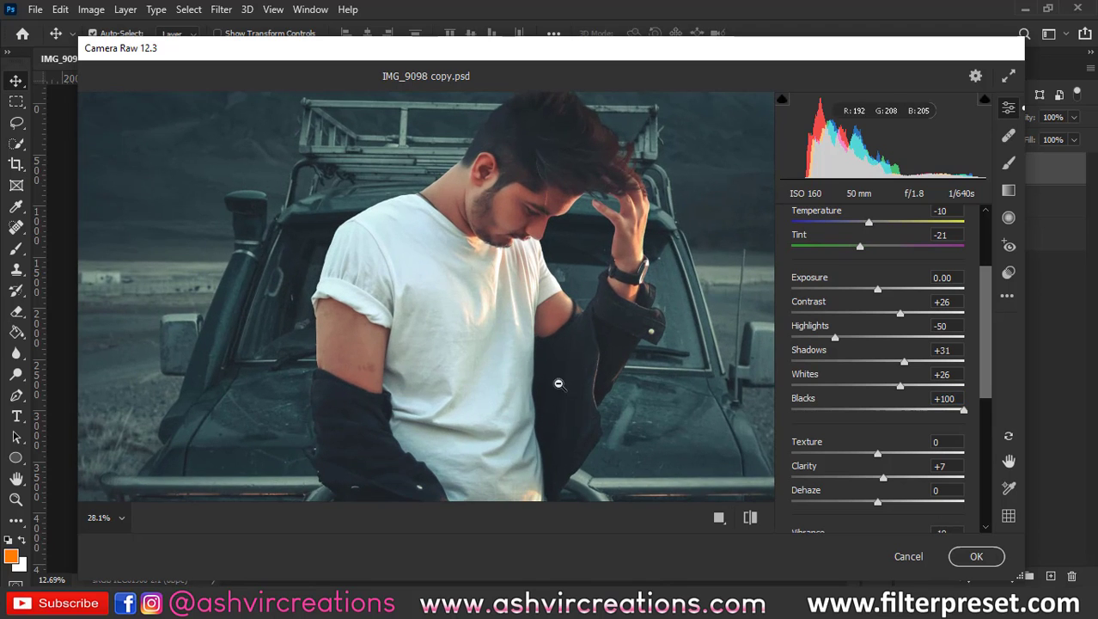
left_click_drag(580, 385, 533, 365)
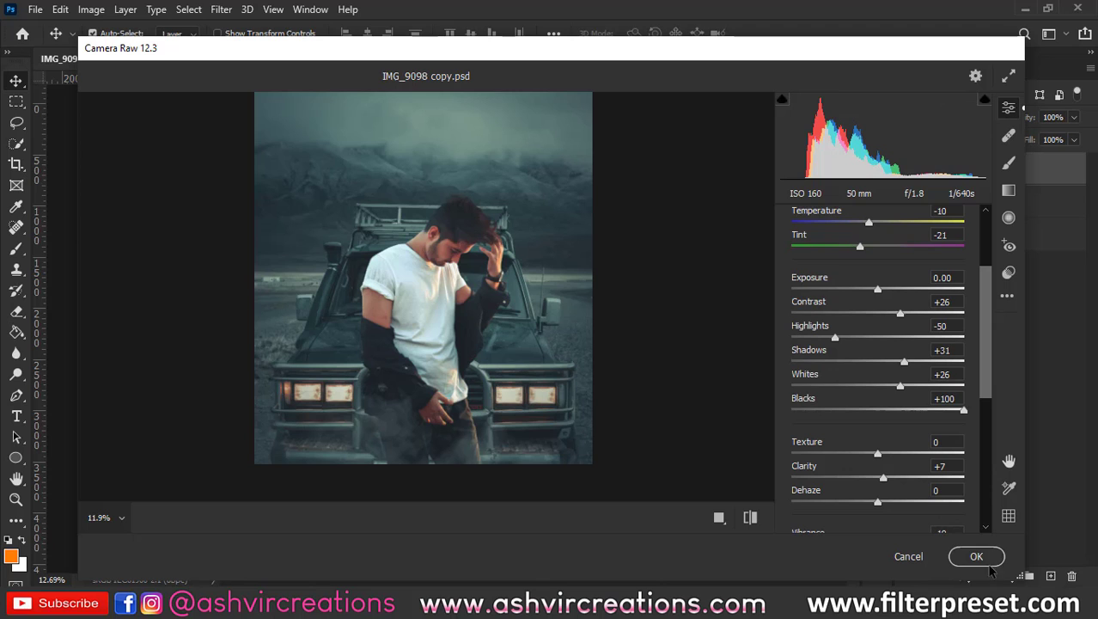
scroll(953, 434, "down", 3)
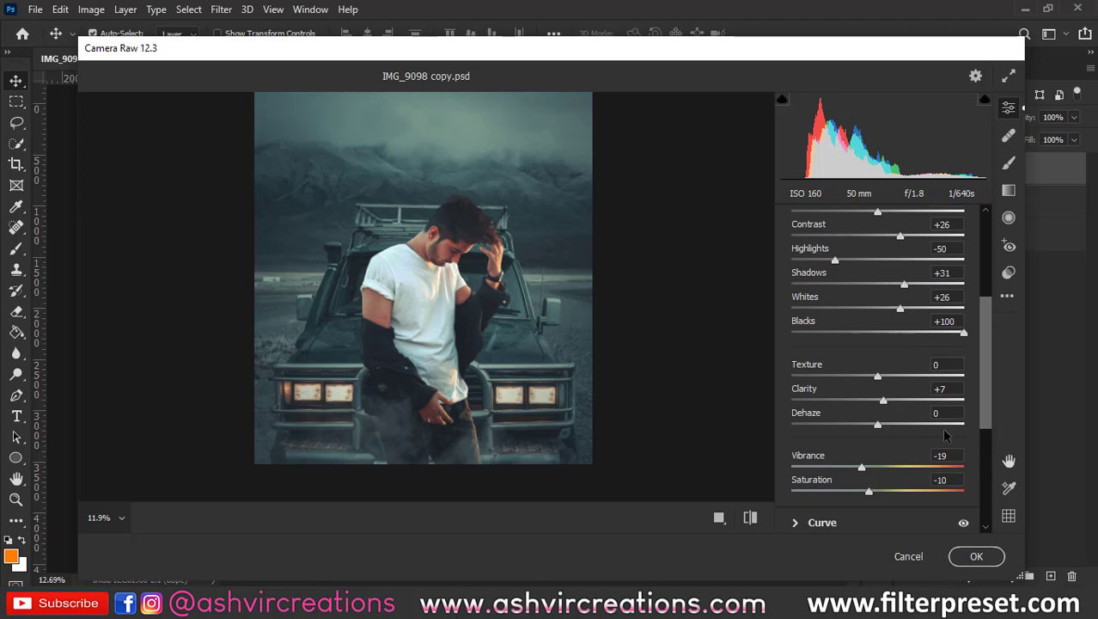
left_click_drag(514, 418, 369, 344)
left_click(974, 555)
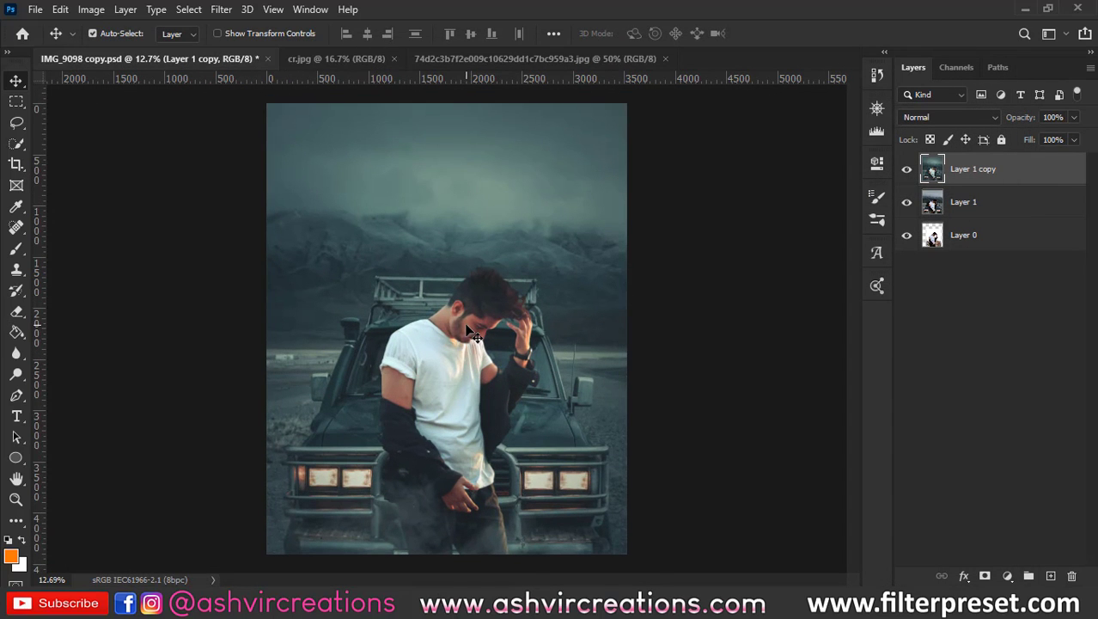
- Duplicate the graded layer and set Hue/Saturation Reds to Saturation -34, Lightness +2
scroll(471, 331, "up", 1)
scroll(471, 332, "down", 1)
key("ctrl+j")
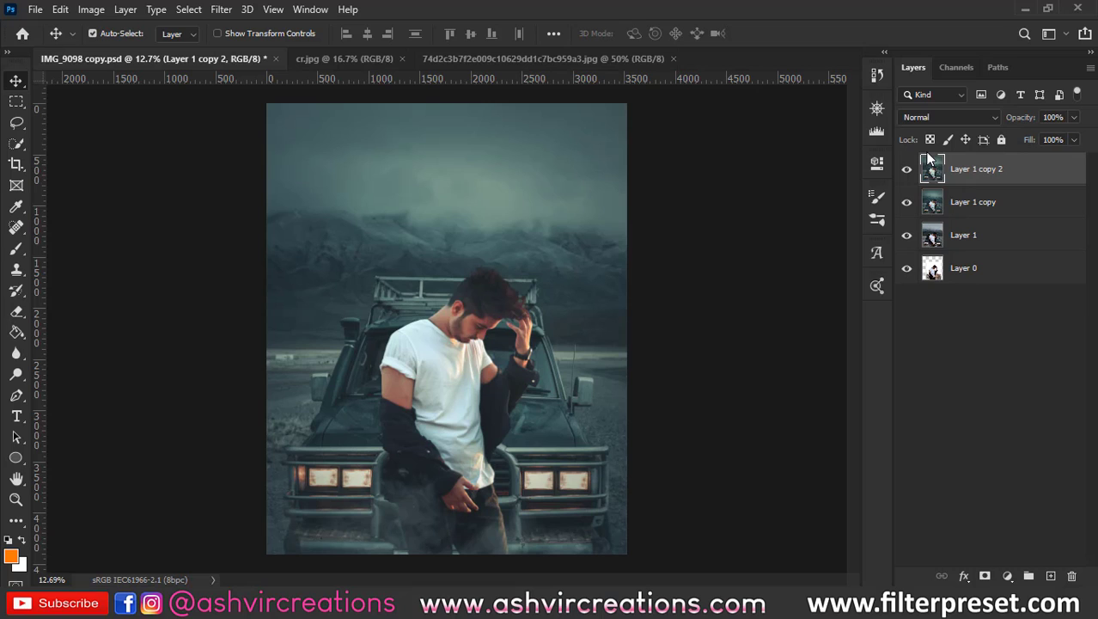
key("ctrl+u")
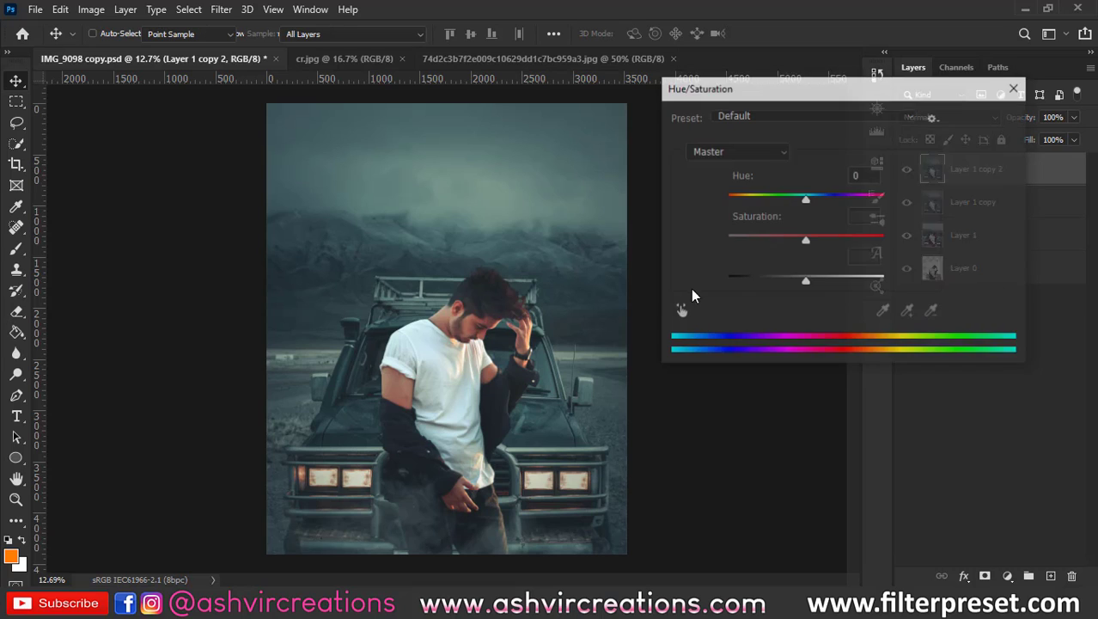
key("alt+3")
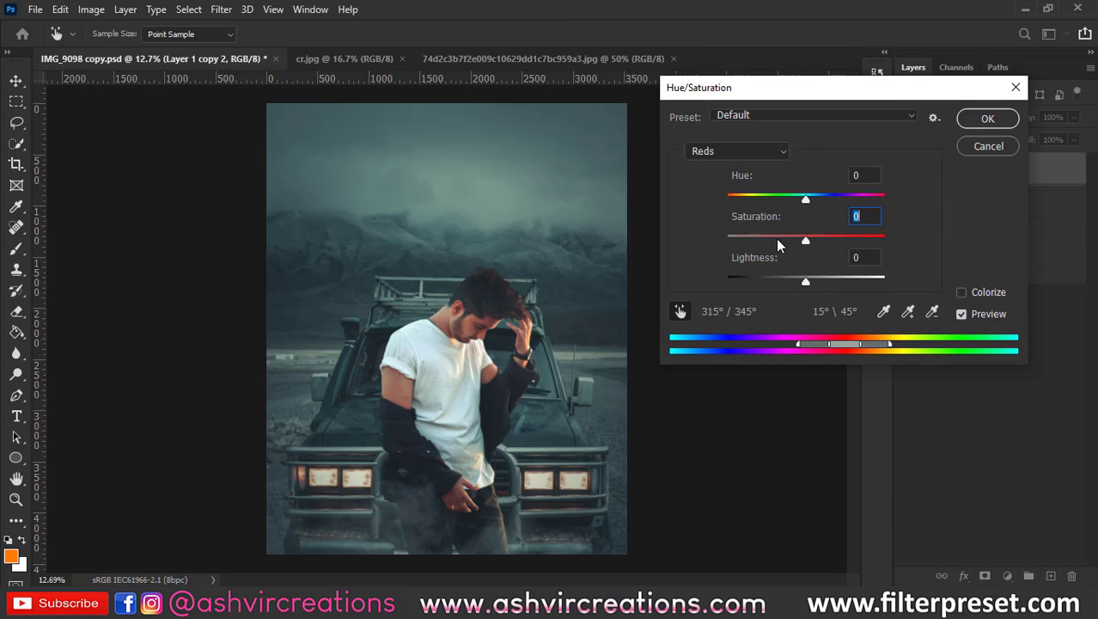
left_click(779, 240)
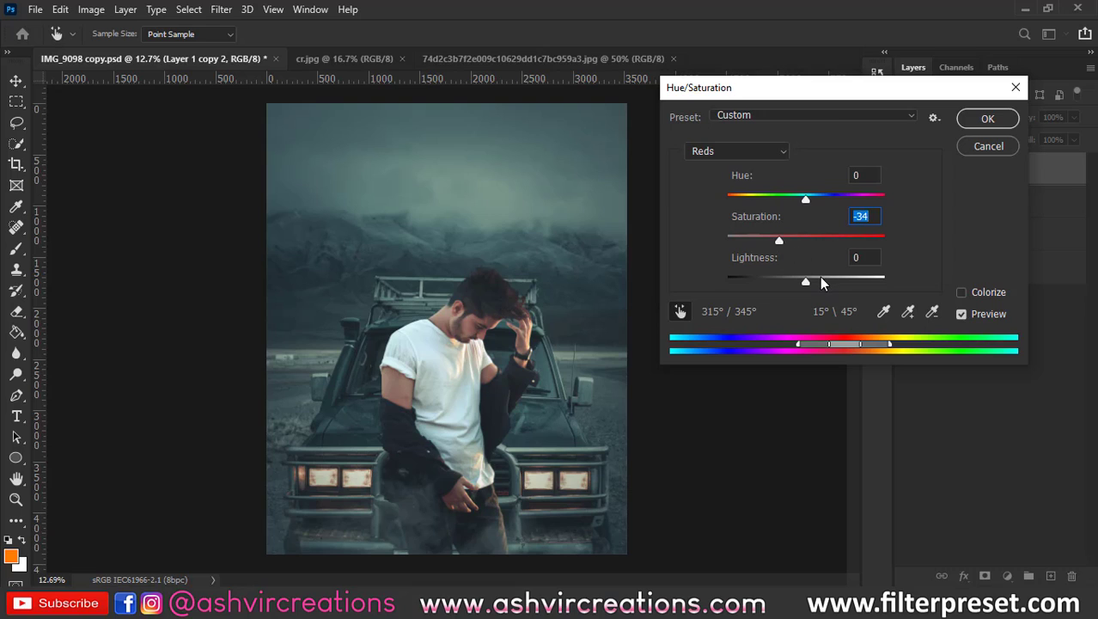
mouse_move(821, 277)
left_mouse_down()
mouse_move(834, 277)
mouse_move(811, 277)
left_mouse_up()
left_click_drag(812, 284, 808, 284)
key("Tab")
left_click(807, 280)
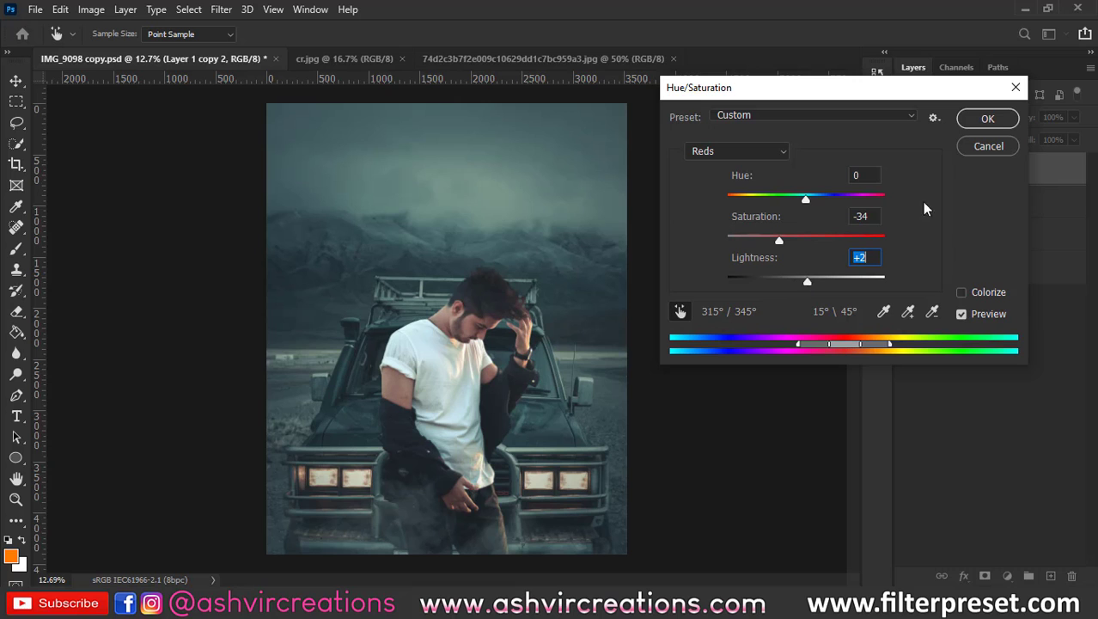
left_click(972, 148)
- In Camera Raw's Color Mixer, lower red saturation and raise red luminance to +100
left_click(220, 9)
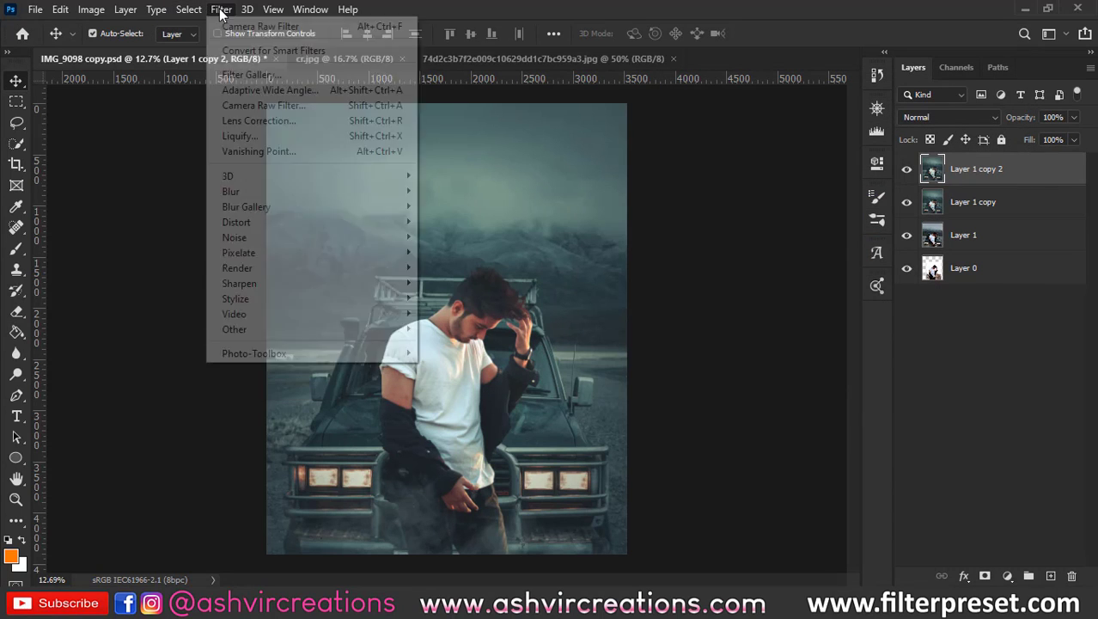
left_click(258, 109)
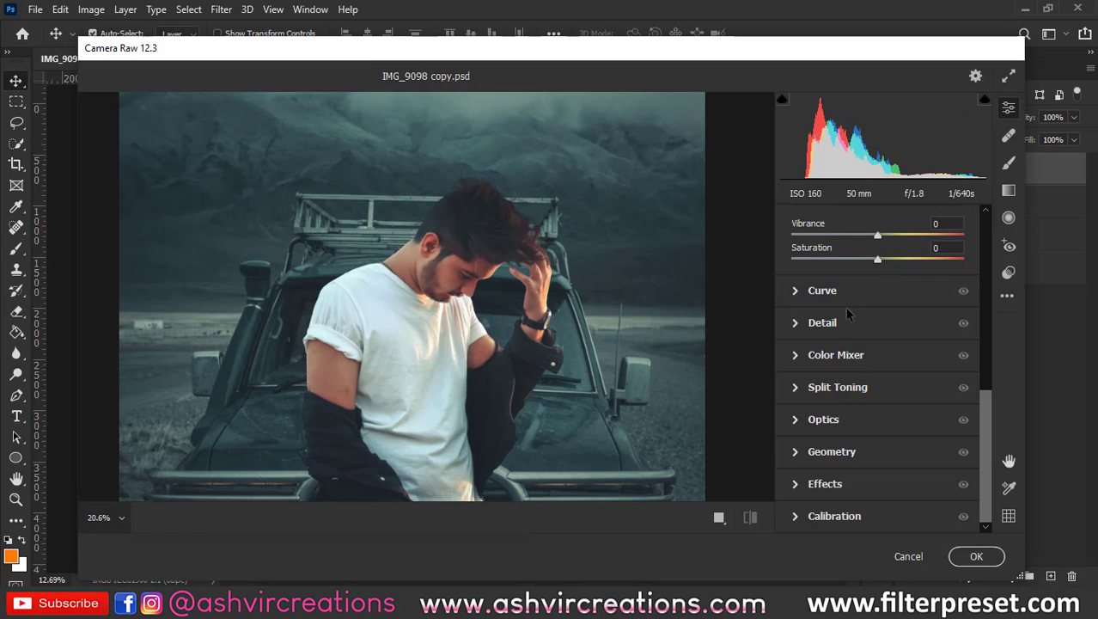
left_click(835, 355)
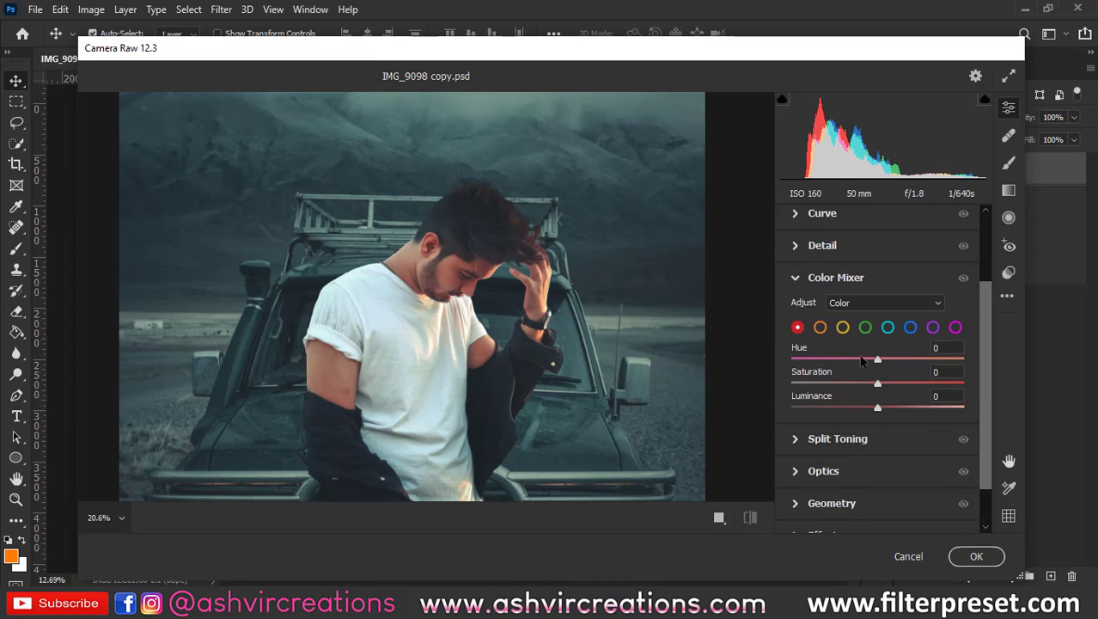
left_click_drag(891, 387, 868, 386)
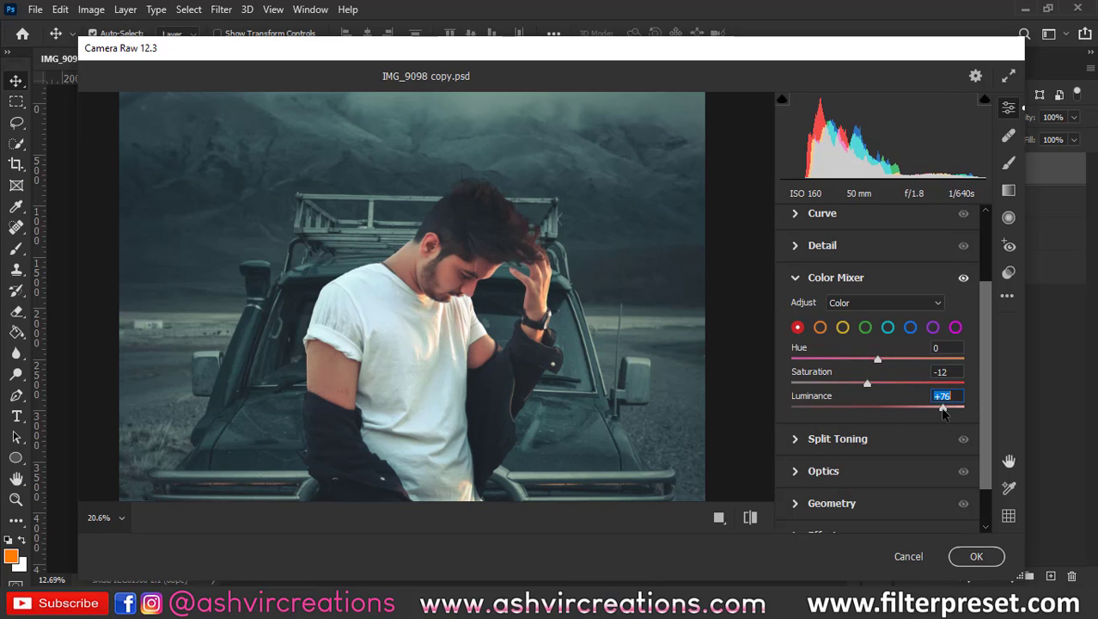
left_click_drag(874, 387, 893, 413)
- Set oranges to Saturation -18 and Luminance +14, fit the preview, and apply
left_click(821, 329)
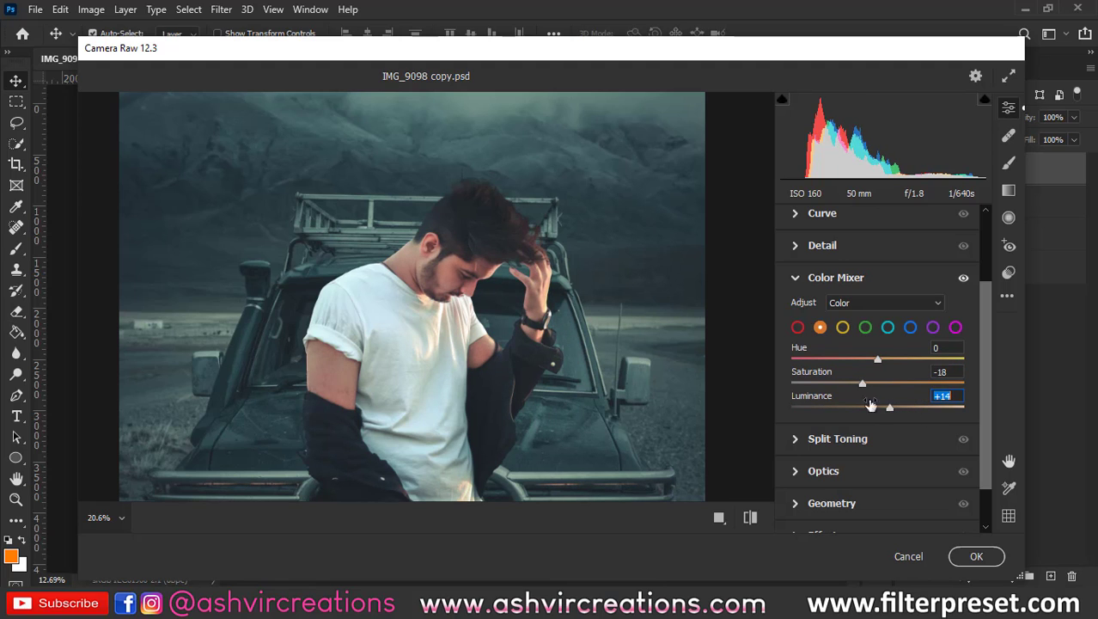
left_click(458, 322, "alt")
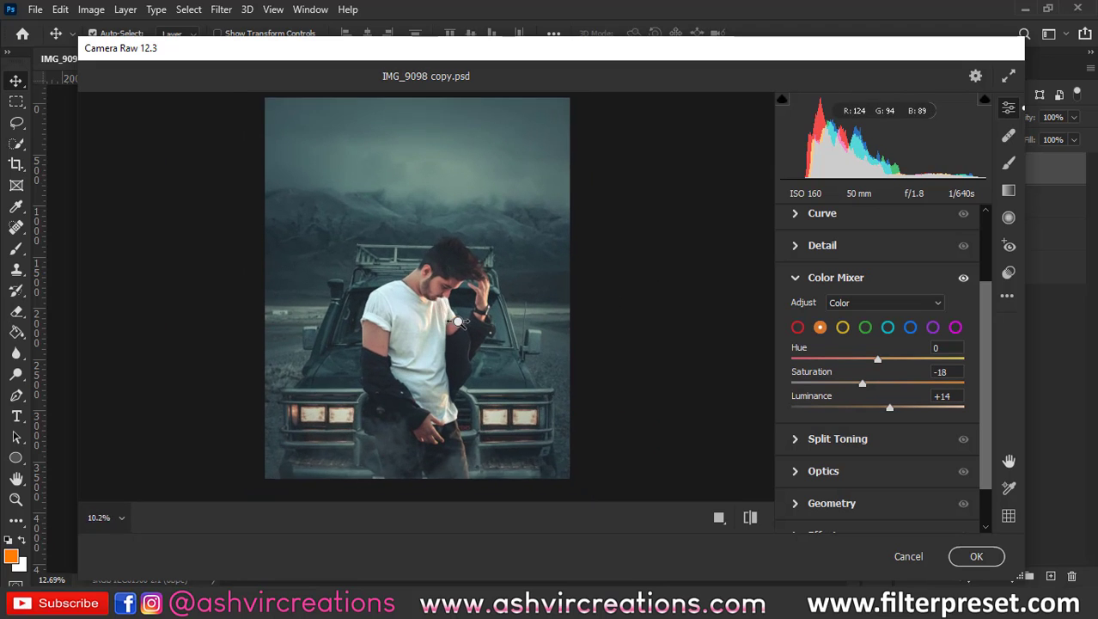
key("ctrl+0")
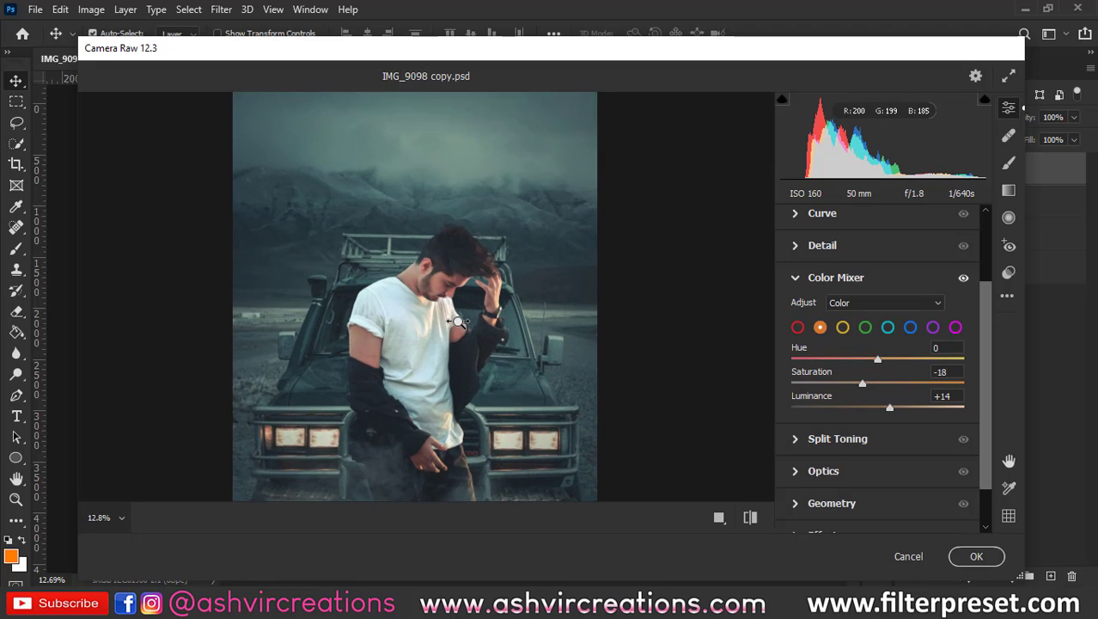
left_click(966, 556)
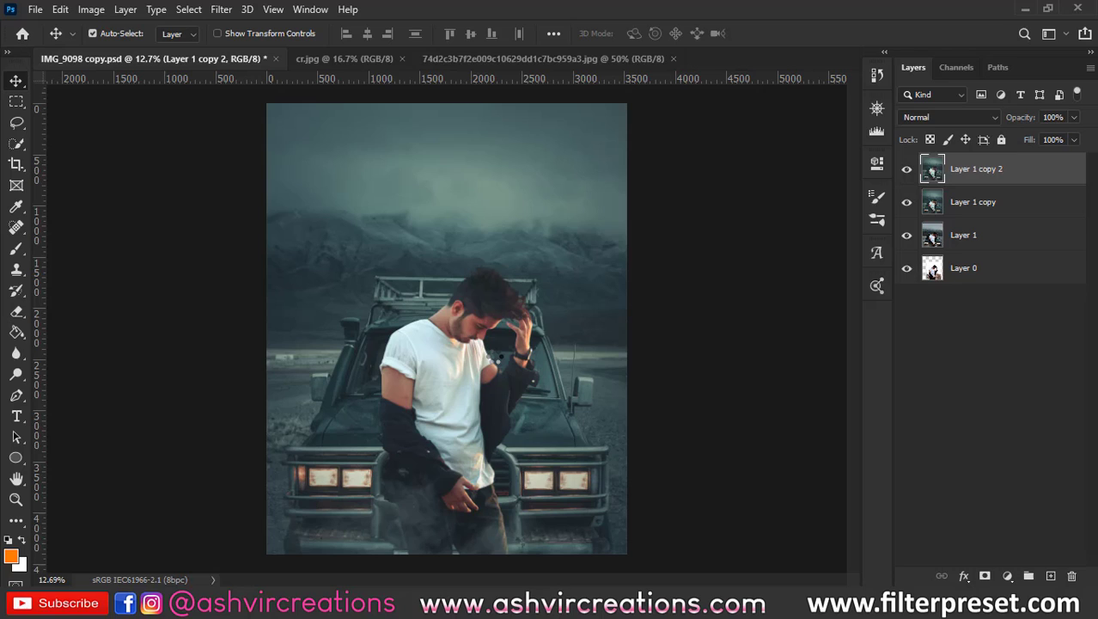
- Add a hide-all mask to the top copy and paint it back over the face and arm with a 700 px brush
left_click(984, 576, "alt")
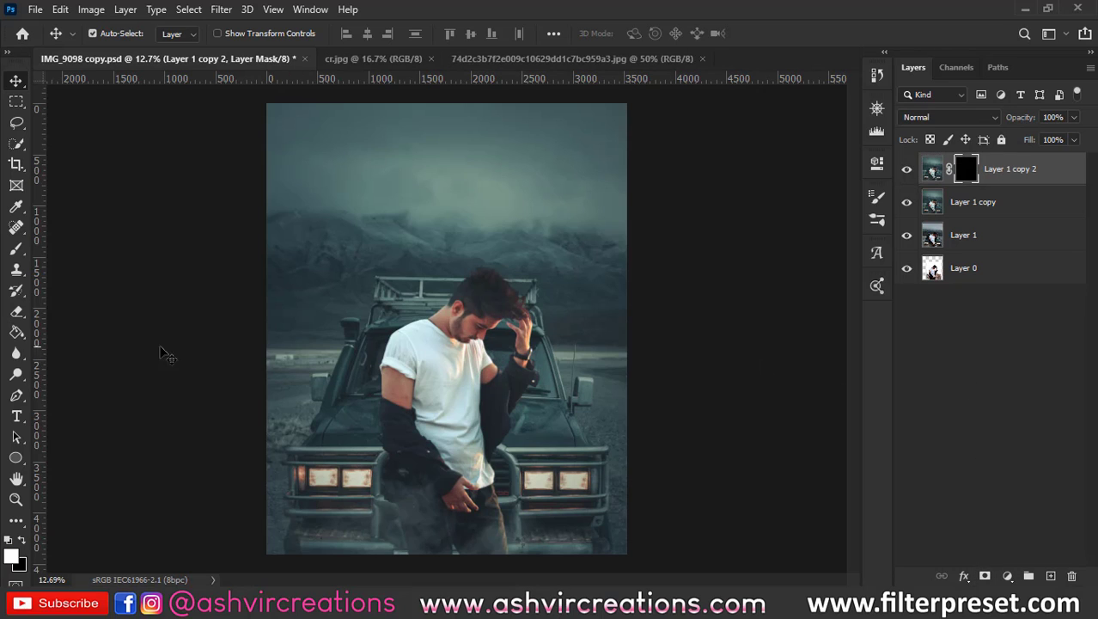
left_click(15, 248)
scroll(441, 303, "up", 3)
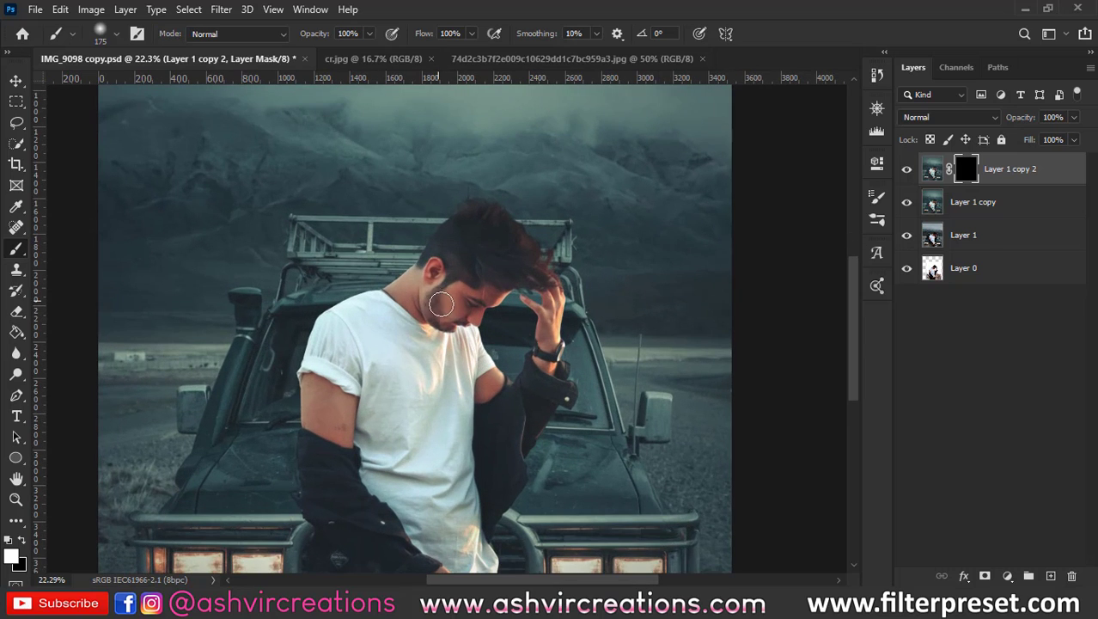
key("bracketright")
key("bracketright")
key("bracketright")
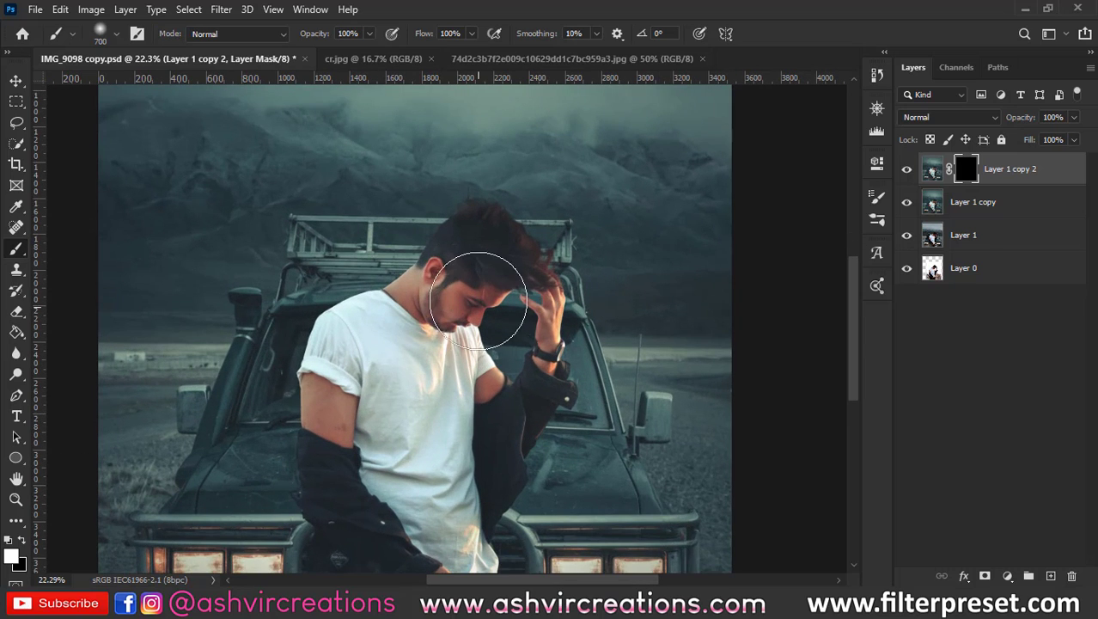
left_click(438, 308)
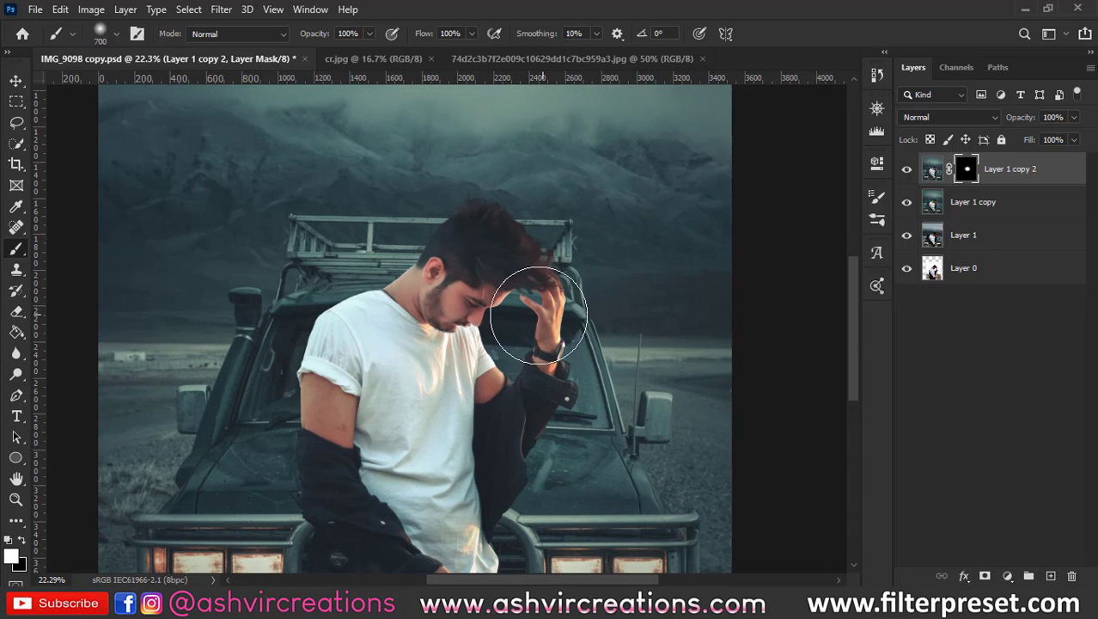
mouse_move(502, 365)
left_mouse_down()
mouse_move(397, 330)
mouse_move(319, 392)
mouse_move(361, 378)
left_mouse_up()
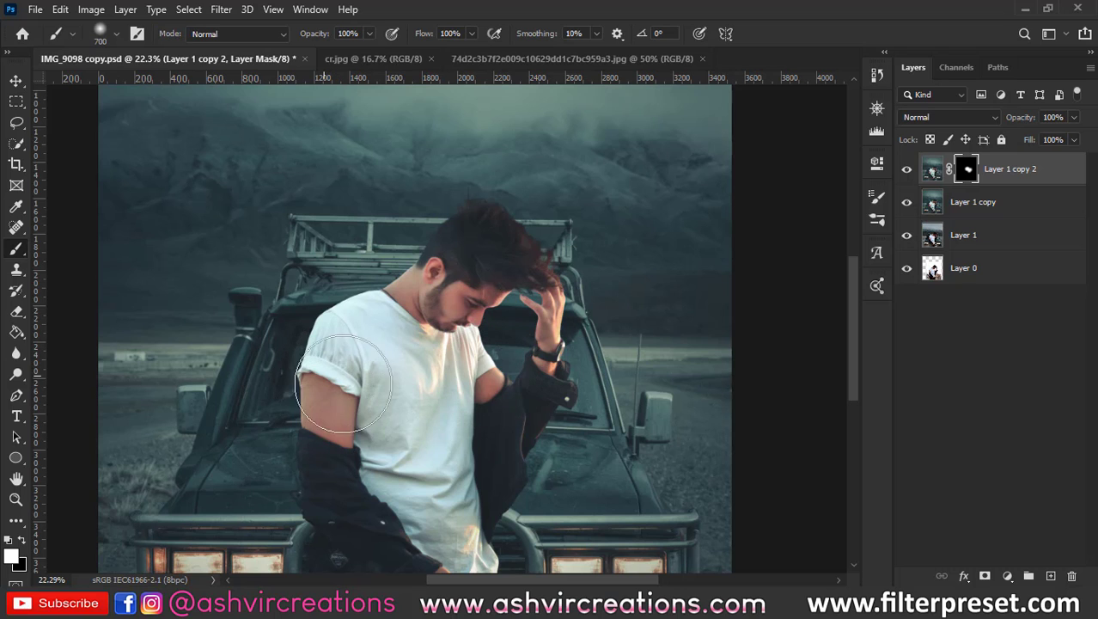
scroll(435, 406, "down", 2)
left_click_drag(435, 406, 424, 350)
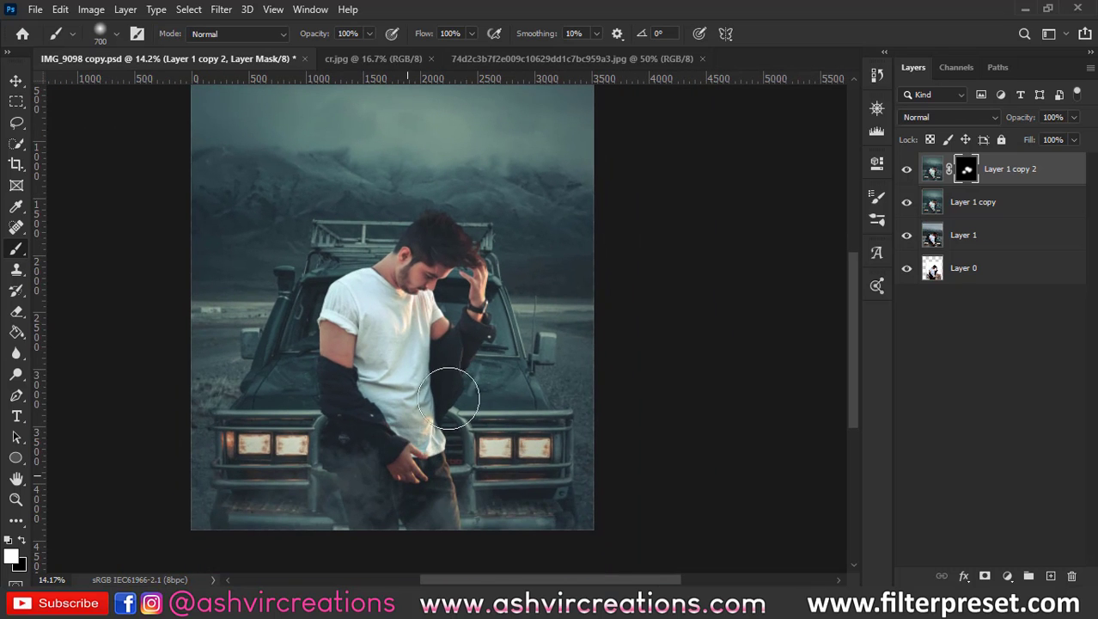
- Toggle the masked copy to compare, then merge the three edited layers with Ctrl+E
left_click(906, 169)
left_click(906, 169)
left_click(906, 169)
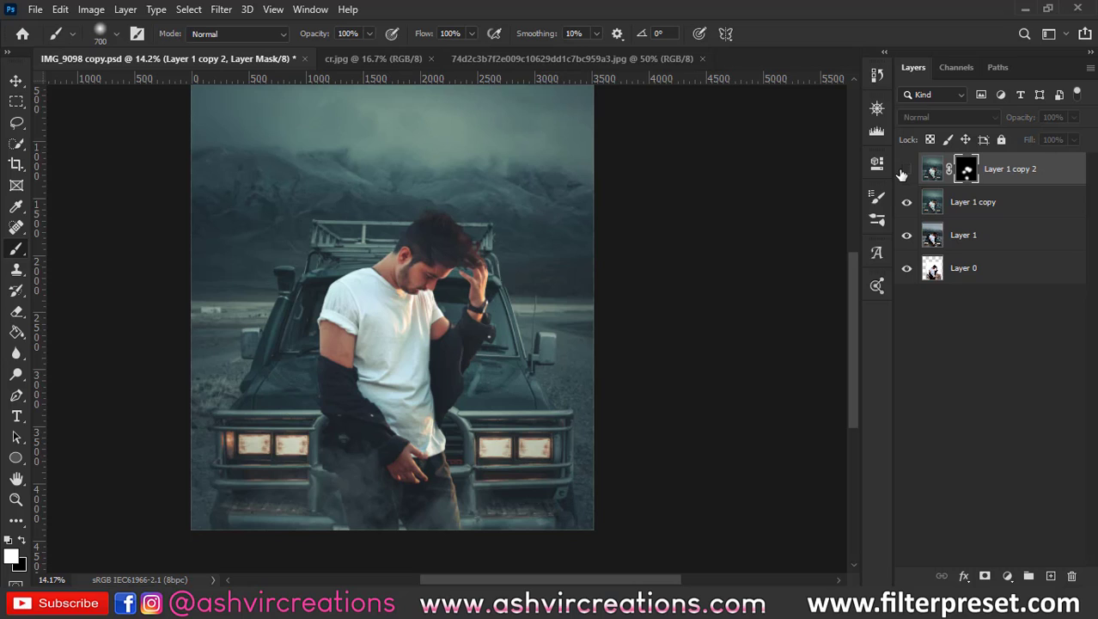
left_click(906, 169)
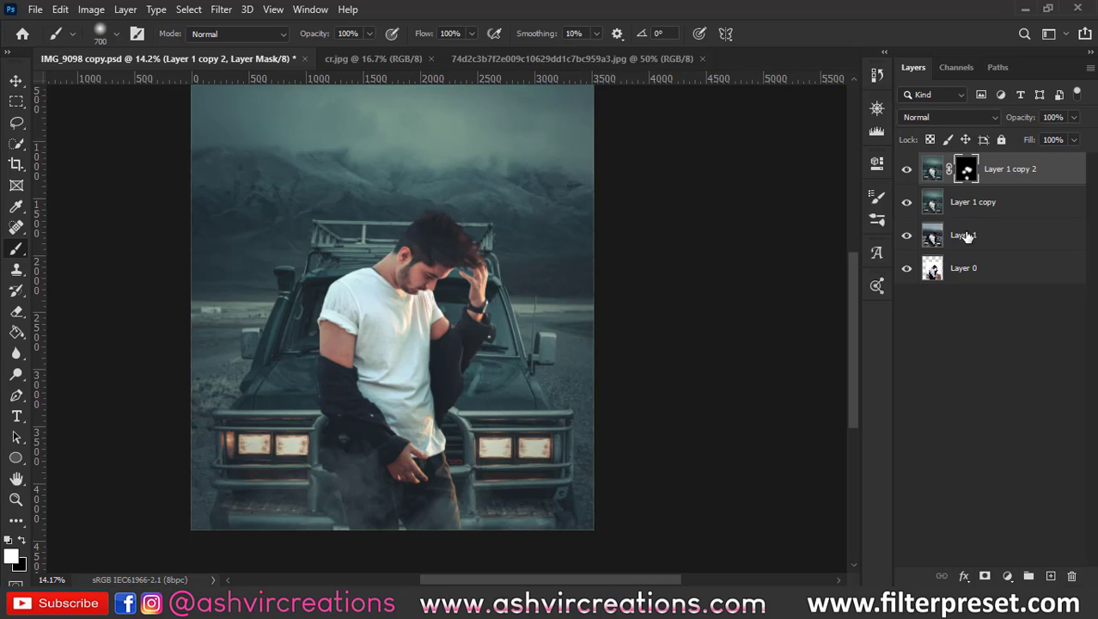
left_click(963, 235, "shift")
key("ctrl+e")
- On a new layer, paint a darker orange patch over the man's head and chest with a 1600 px brush
key("v")
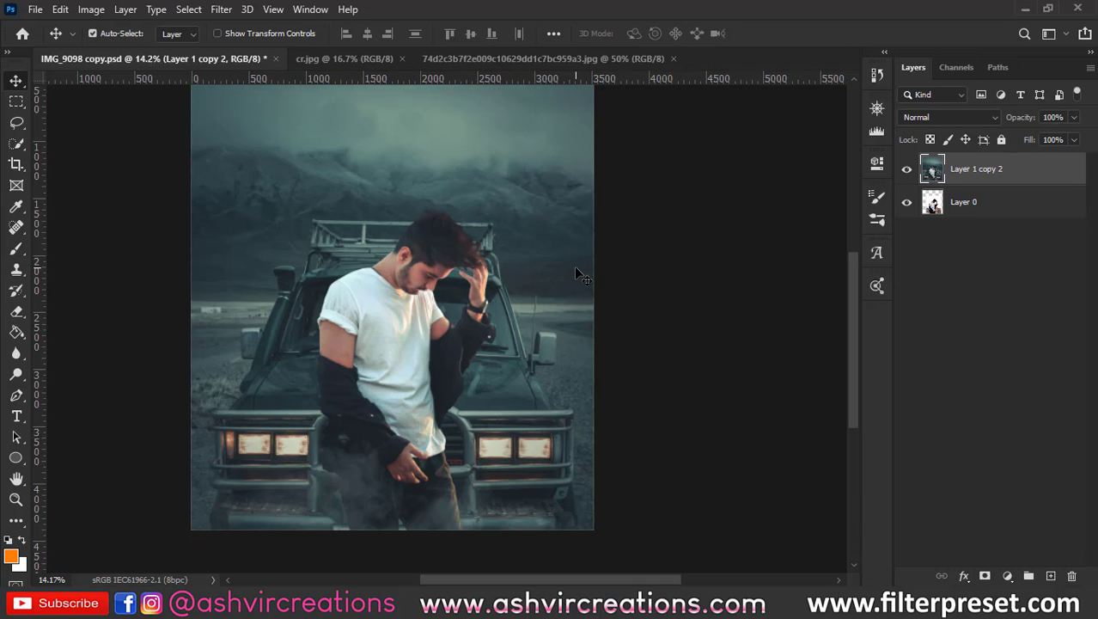
scroll(573, 266, "up", 3)
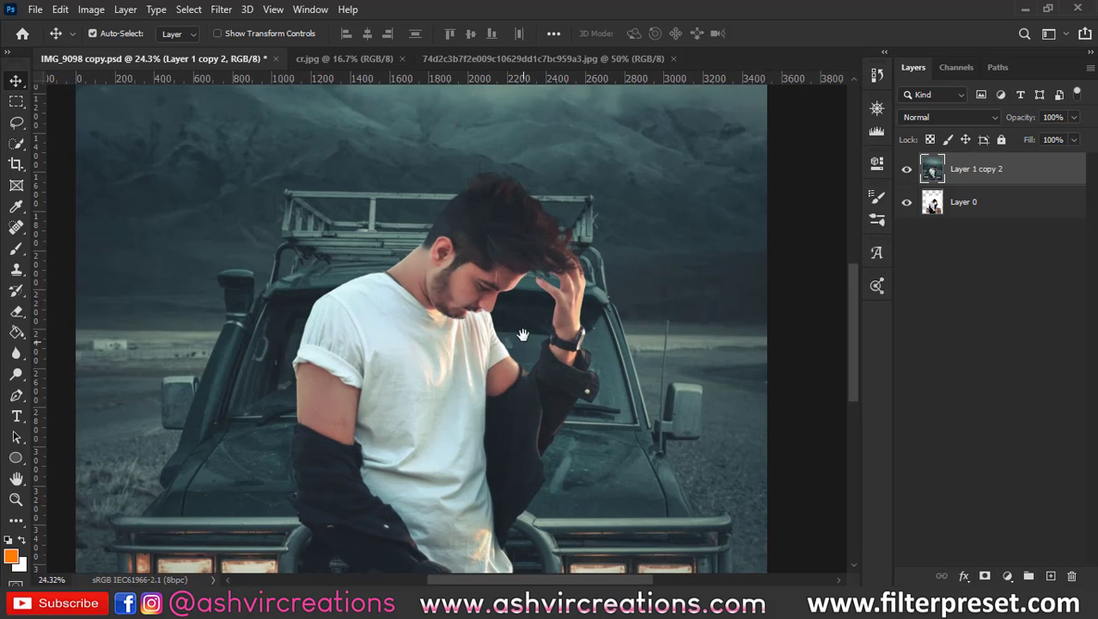
left_click_drag(523, 334, 522, 297)
left_click(1050, 575)
scroll(430, 327, "down", 3)
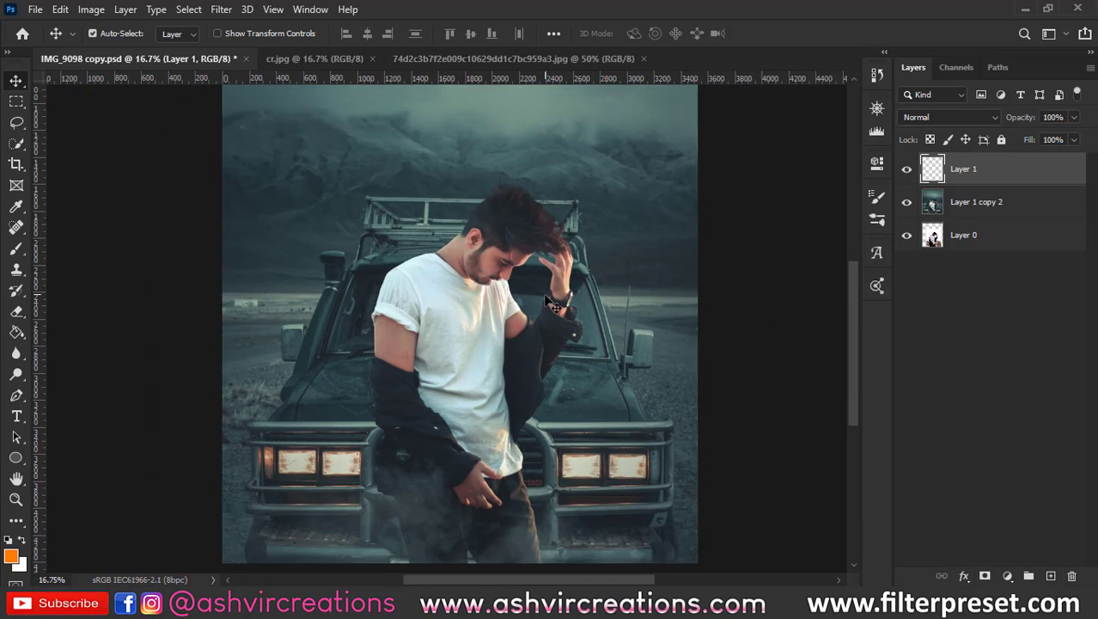
left_click(14, 249)
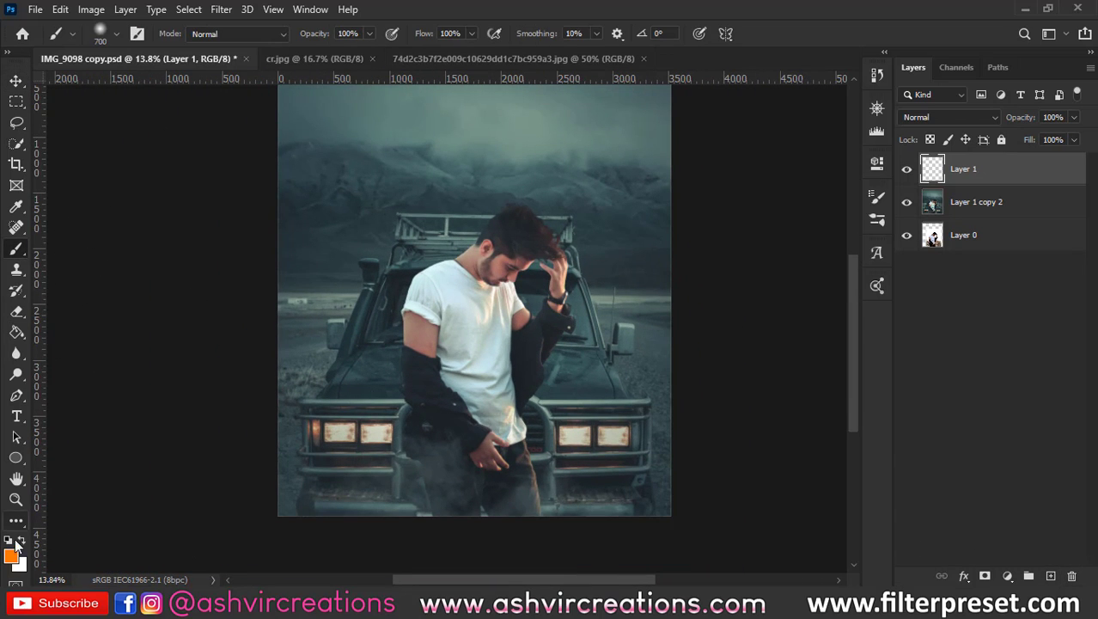
left_click(10, 556)
left_click(810, 187)
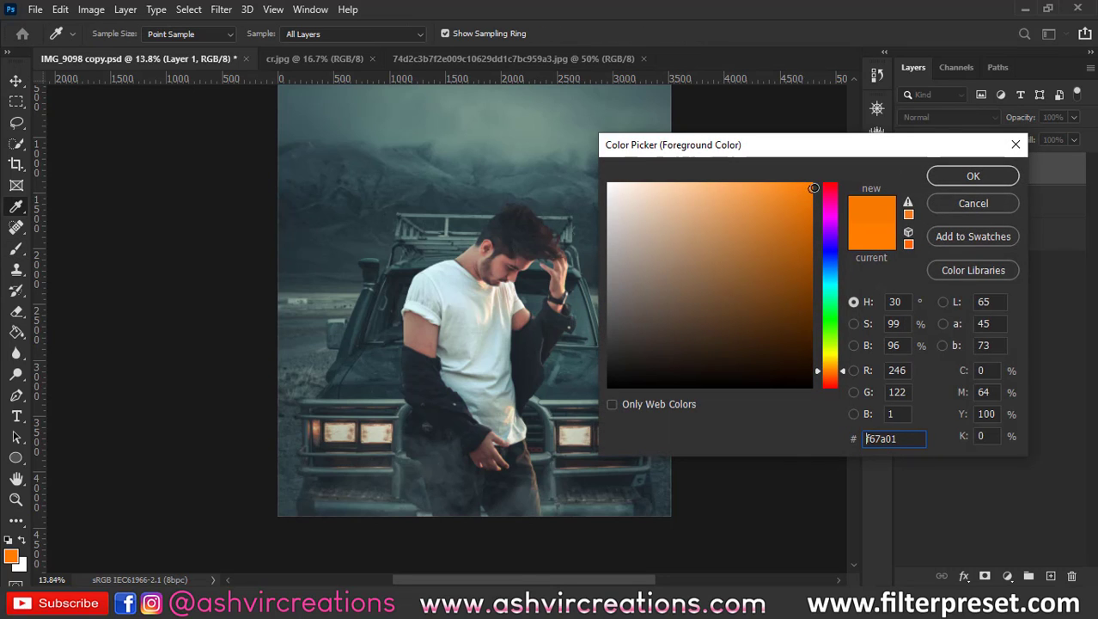
left_click(959, 180)
key("bracketright")
key("bracketright")
key("bracketright")
key("bracketright")
key("bracketright")
key("bracketright")
key("bracketright")
key("bracketright")
key("bracketright")
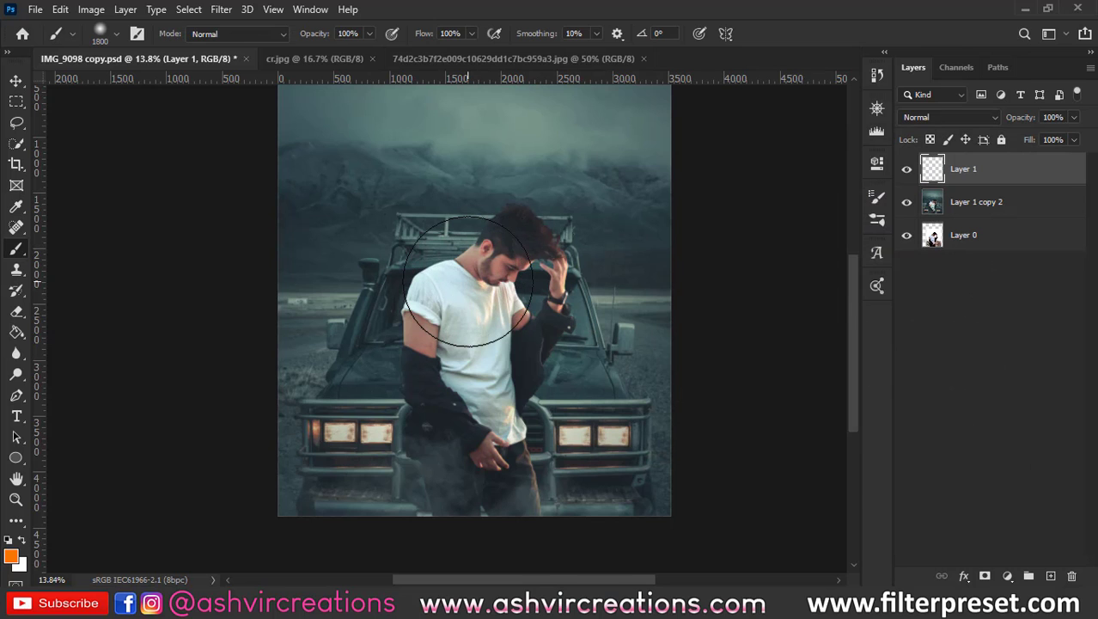
left_click(468, 280)
- Blend the orange layer in Screen mode and scale it to about 287% toward the upper right
left_click(949, 116)
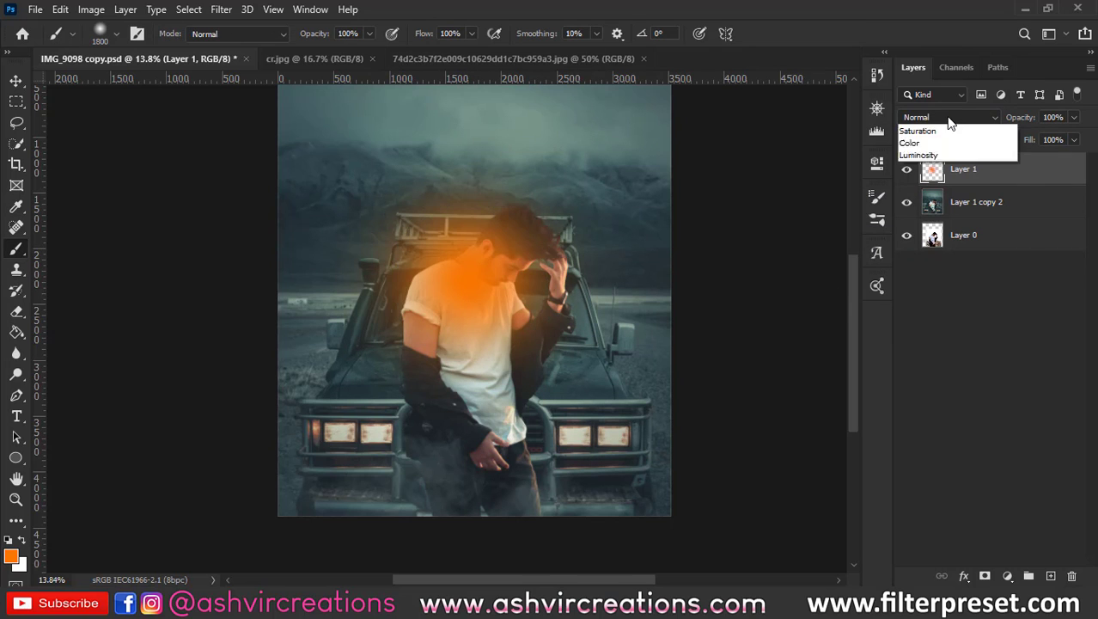
left_click(921, 251)
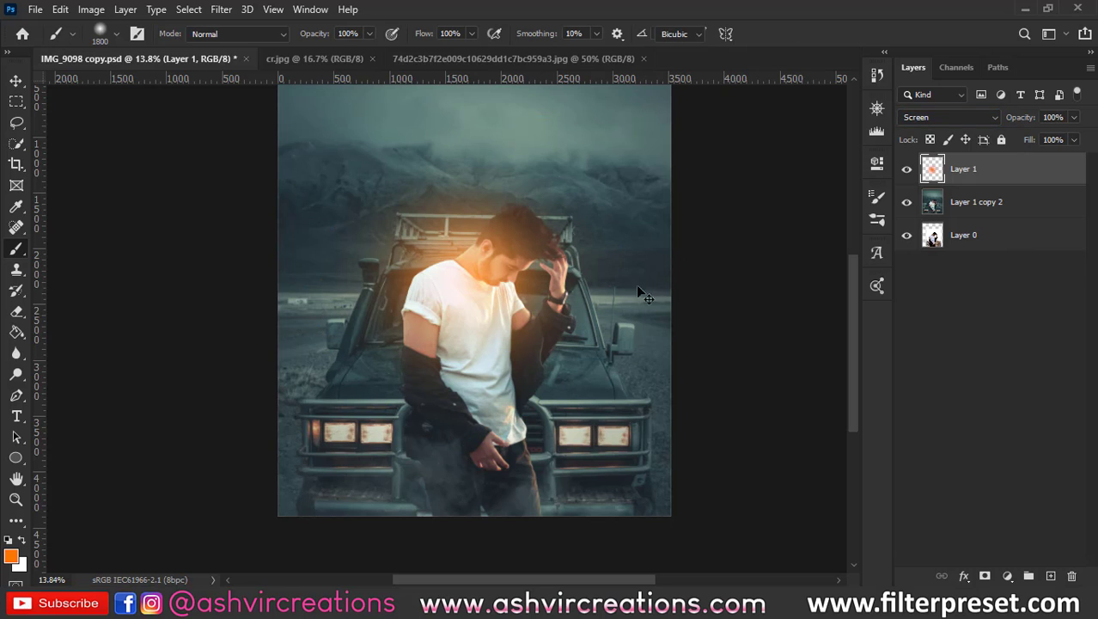
key("ctrl+t")
key("ctrl+minus")
left_click_drag(550, 309, 624, 275)
key("ctrl+minus")
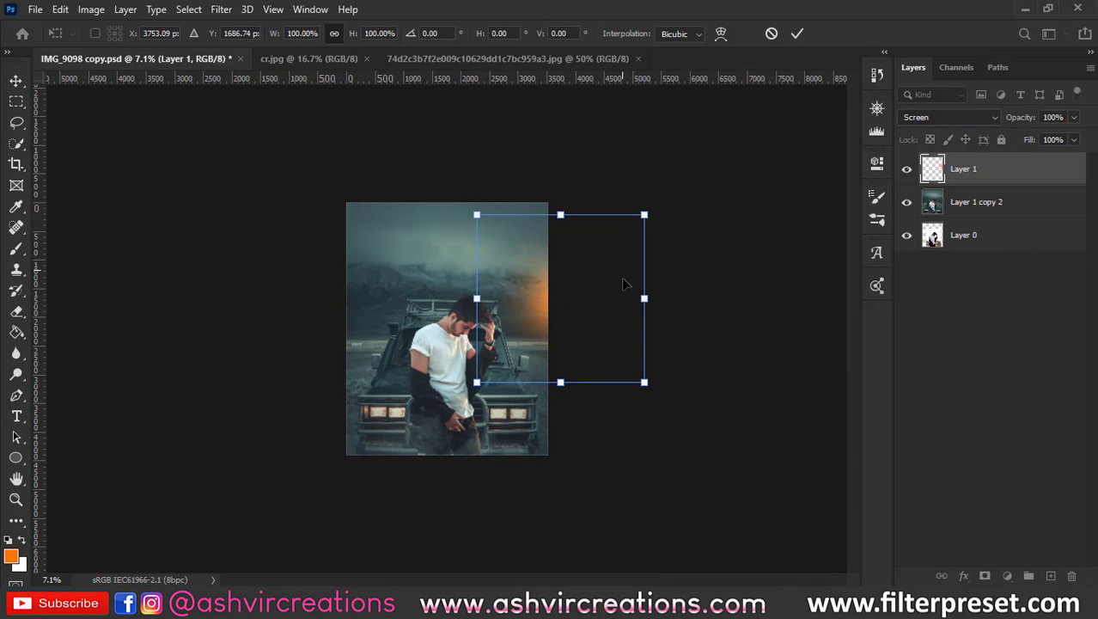
left_click_drag(651, 384, 845, 449)
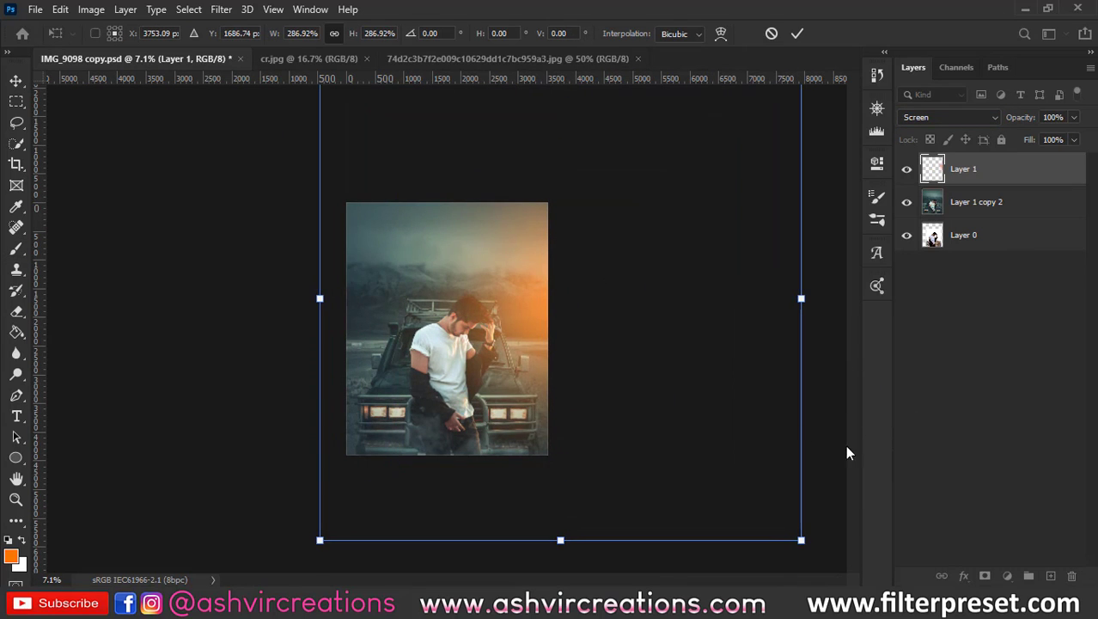
left_click_drag(647, 320, 595, 314)
key("Return")
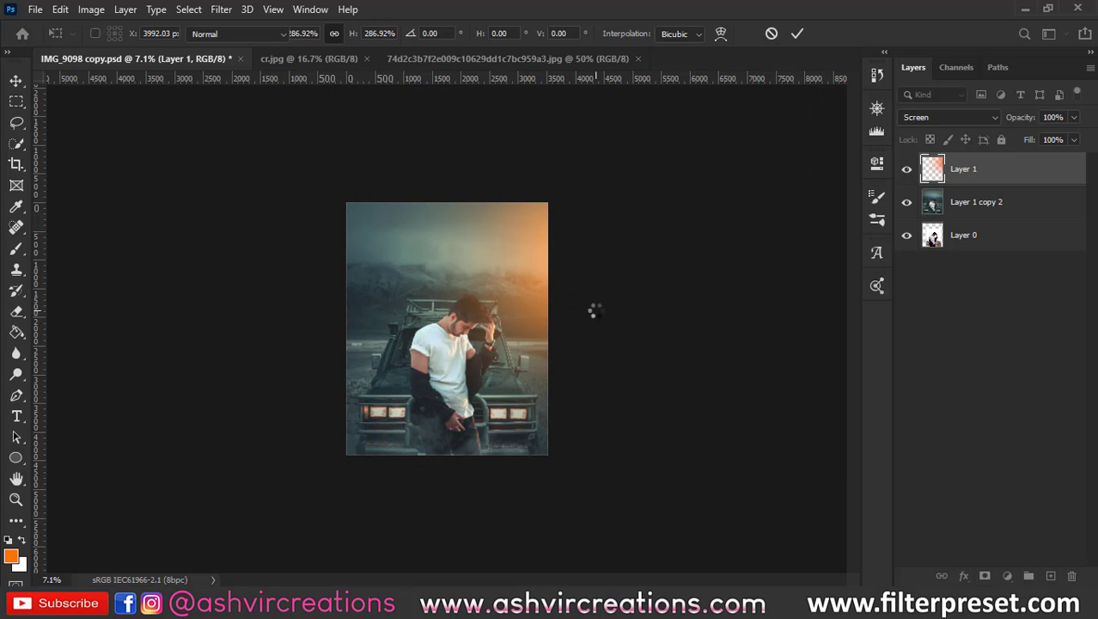
- Zoom back in on the image and bring up Hue/Saturation for the glow
key("b")
key("ctrl+plus")
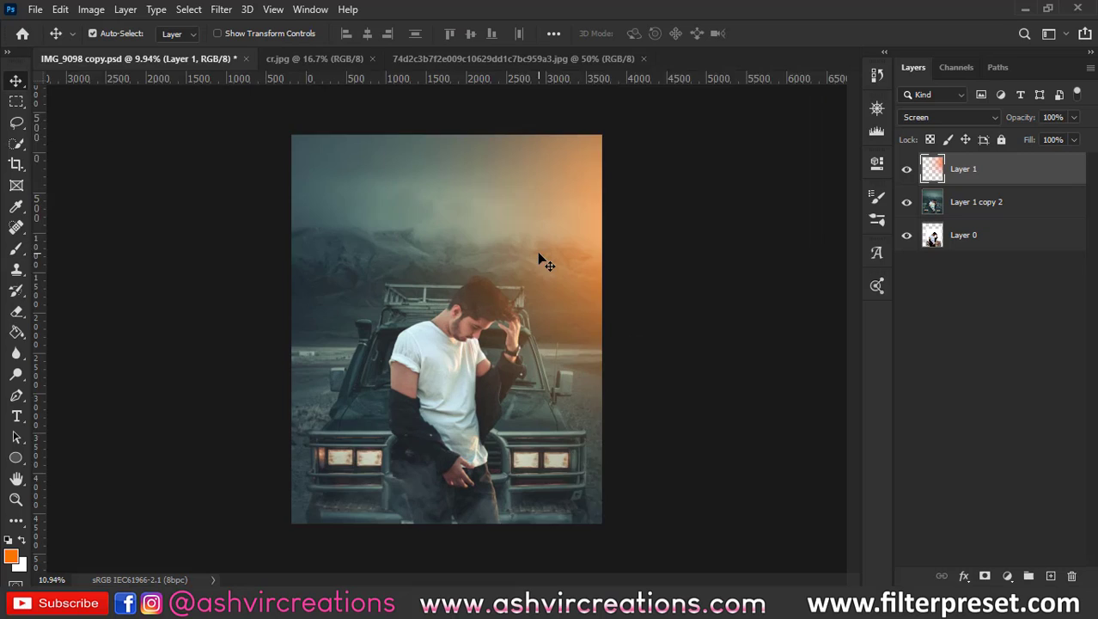
key("ctrl+plus")
key("ctrl+u")
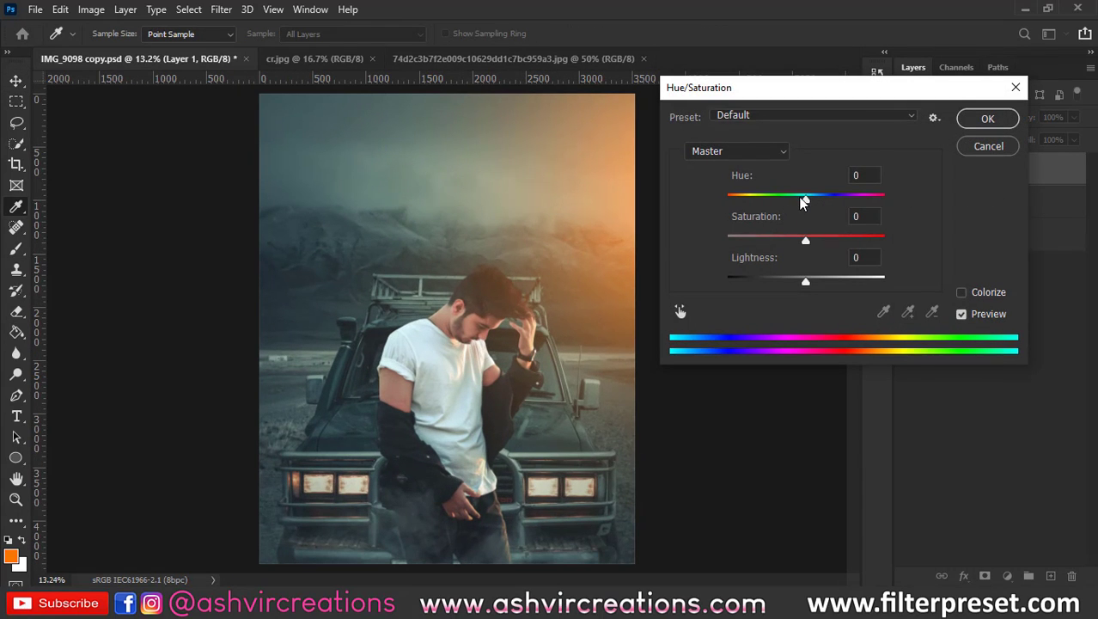
- Set the glow's Hue to -2, Saturation +10 and Lightness +36
left_click_drag(802, 200, 803, 200)
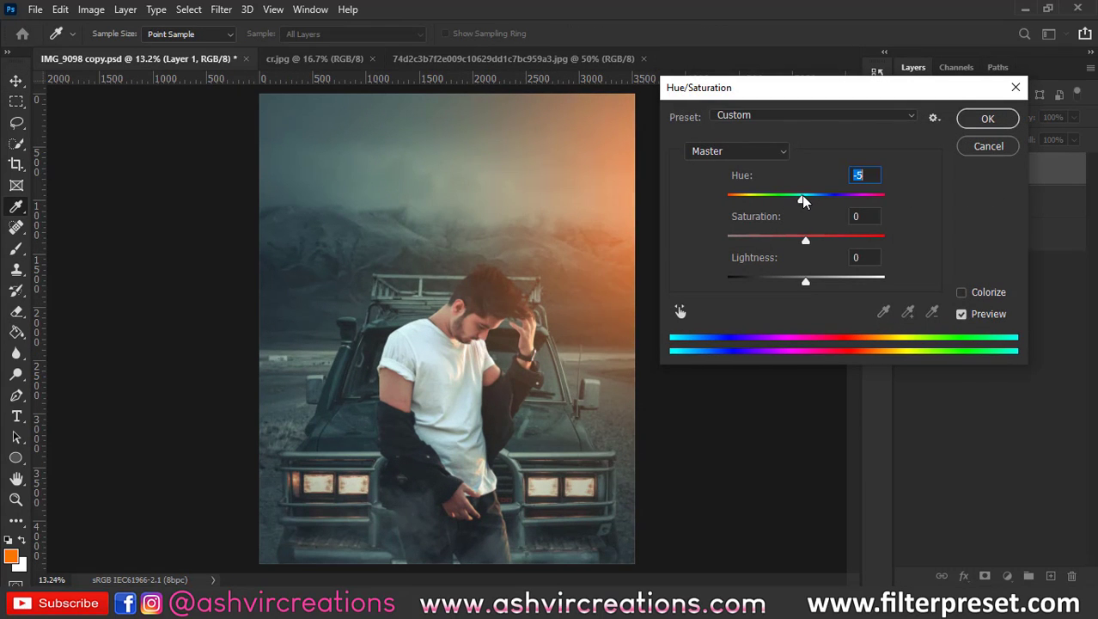
left_click(802, 195)
left_click(821, 283)
left_click_drag(822, 283, 812, 241)
left_click_drag(802, 199, 805, 203)
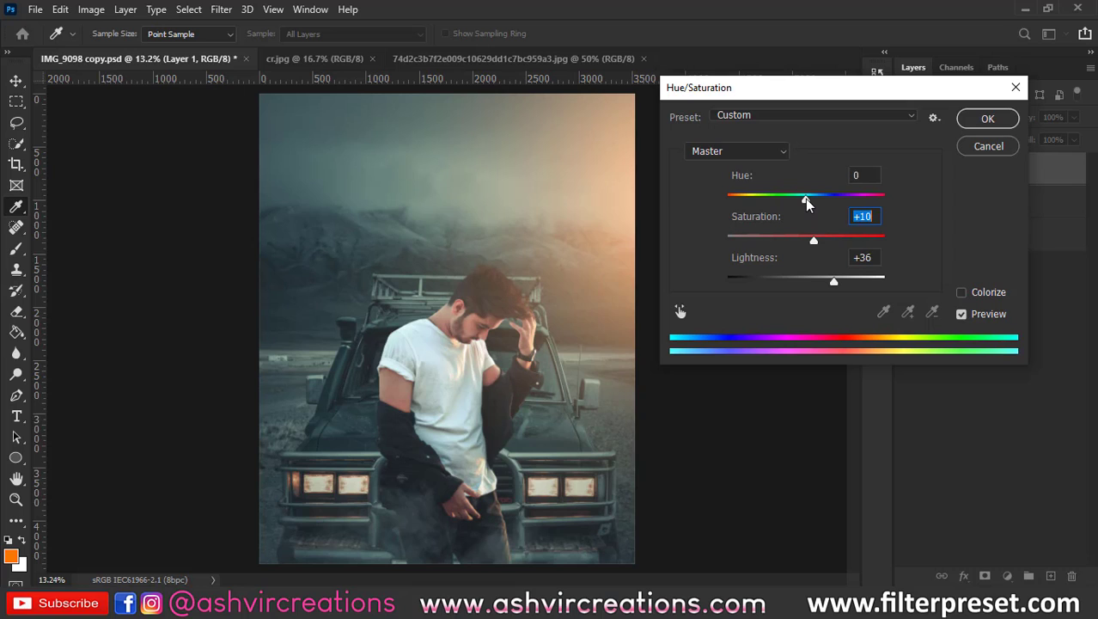
left_click_drag(804, 203, 805, 203)
left_click(976, 121)
- Add a new empty layer and dab a soft white spot of light on it
key("v")
scroll(546, 280, "up", 1)
scroll(546, 280, "down", 2)
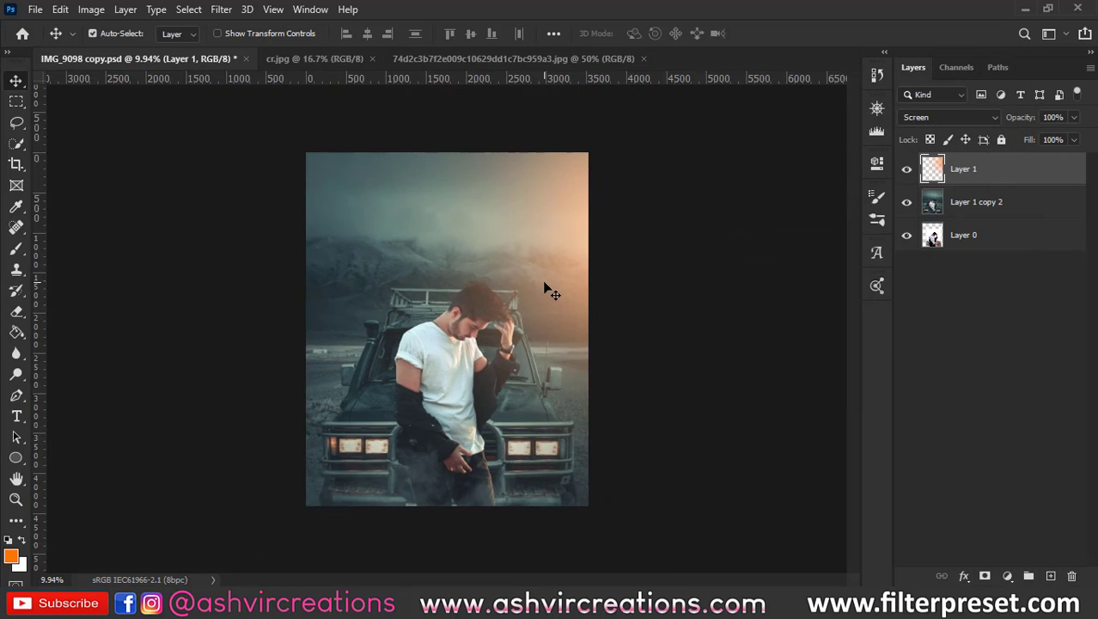
scroll(545, 287, "up", 1)
left_click(1052, 575)
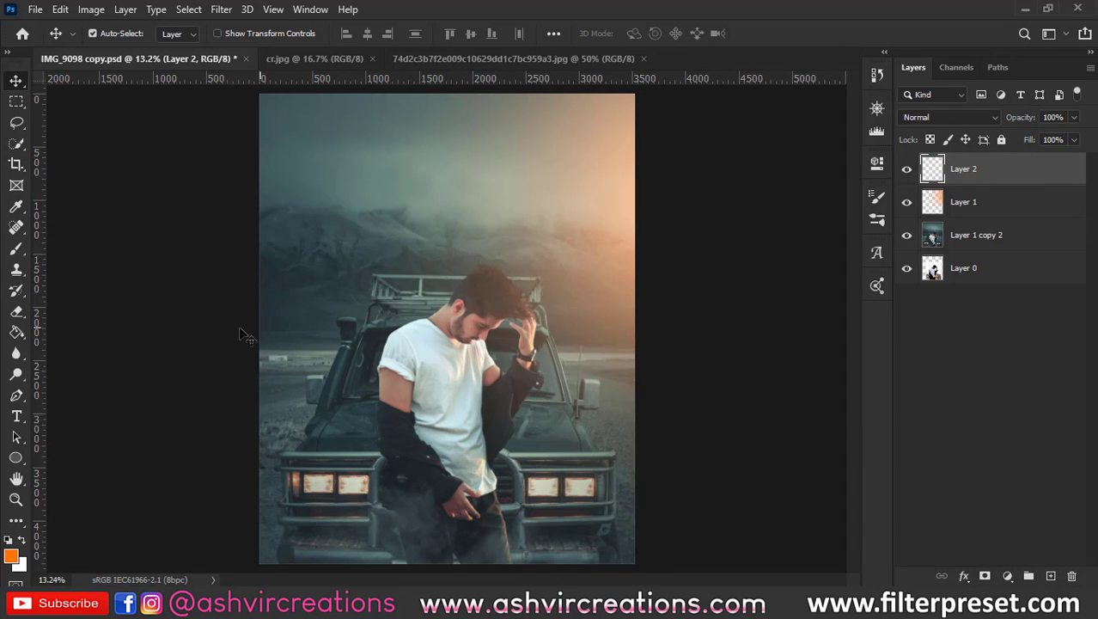
left_click(18, 250)
left_click(20, 541)
key("[")
key("[")
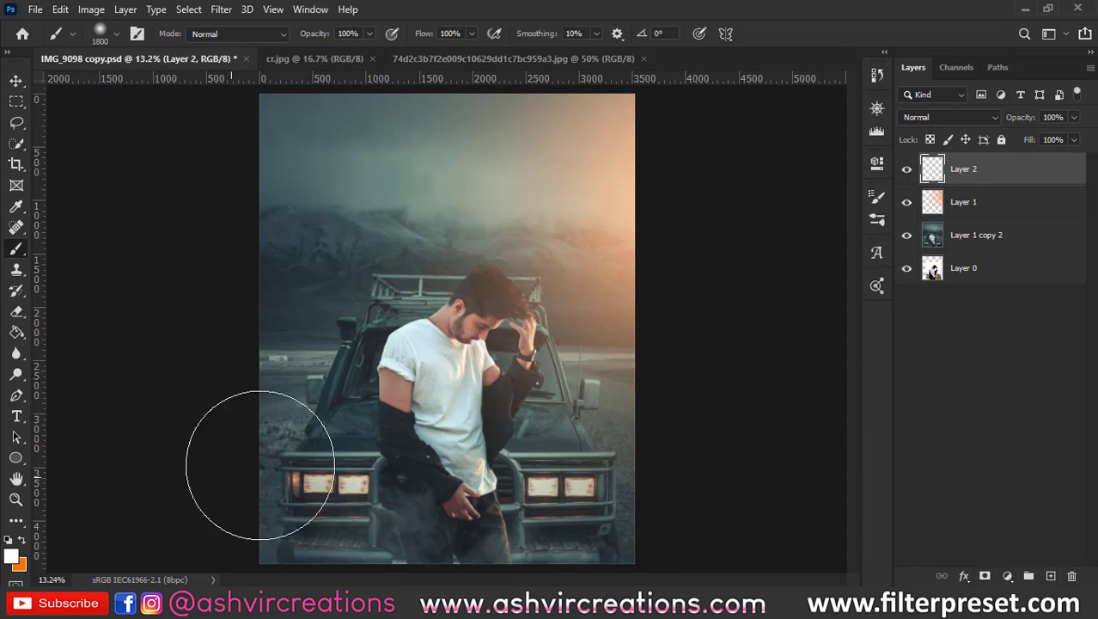
left_click(420, 335)
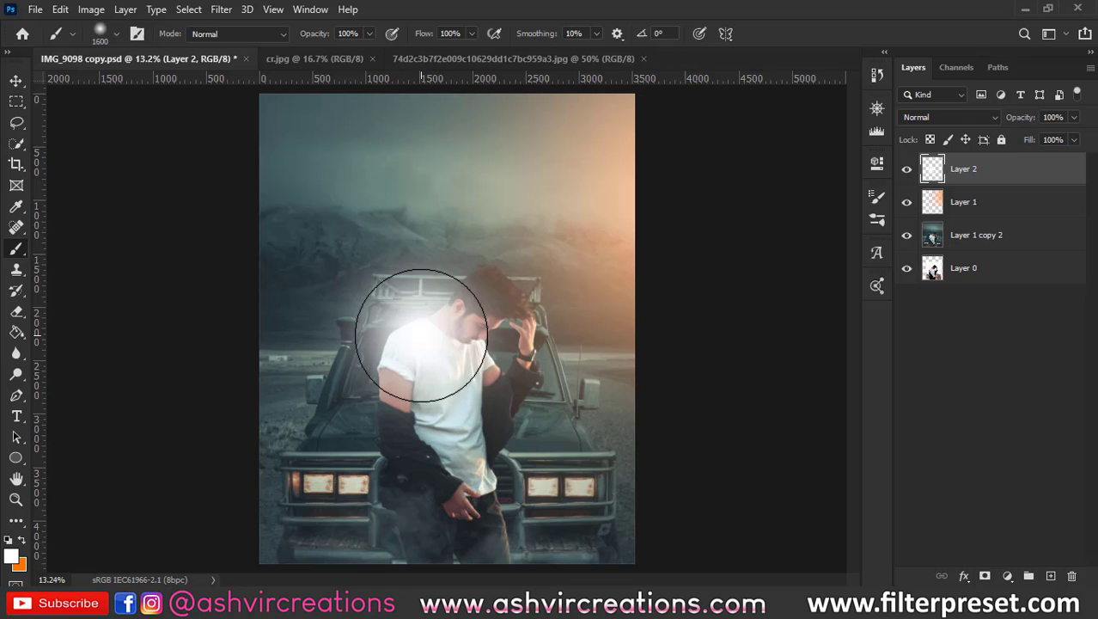
- Scale the white glow up to about 324% and move it up and right across the scene
key("ctrl+t")
left_click_drag(563, 475, 755, 535)
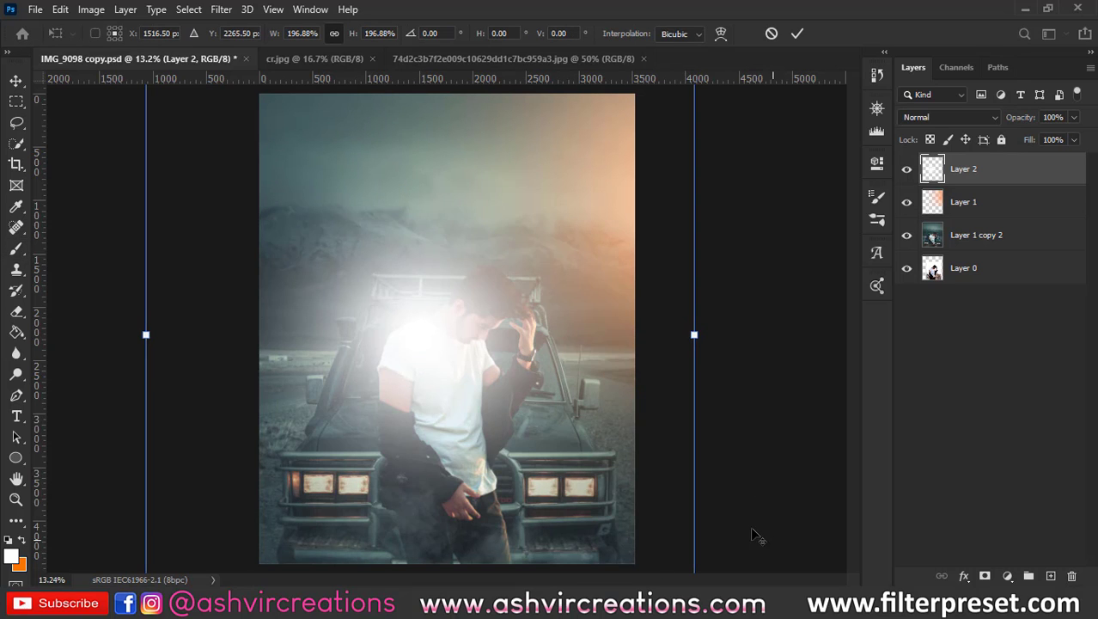
left_click_drag(429, 441, 679, 262)
scroll(679, 262, "down", 2)
left_click_drag(414, 389, 325, 481)
left_click_drag(666, 279, 628, 234)
scroll(628, 234, "up", 1)
key("Return")
key("b")
scroll(625, 196, "up", 1)
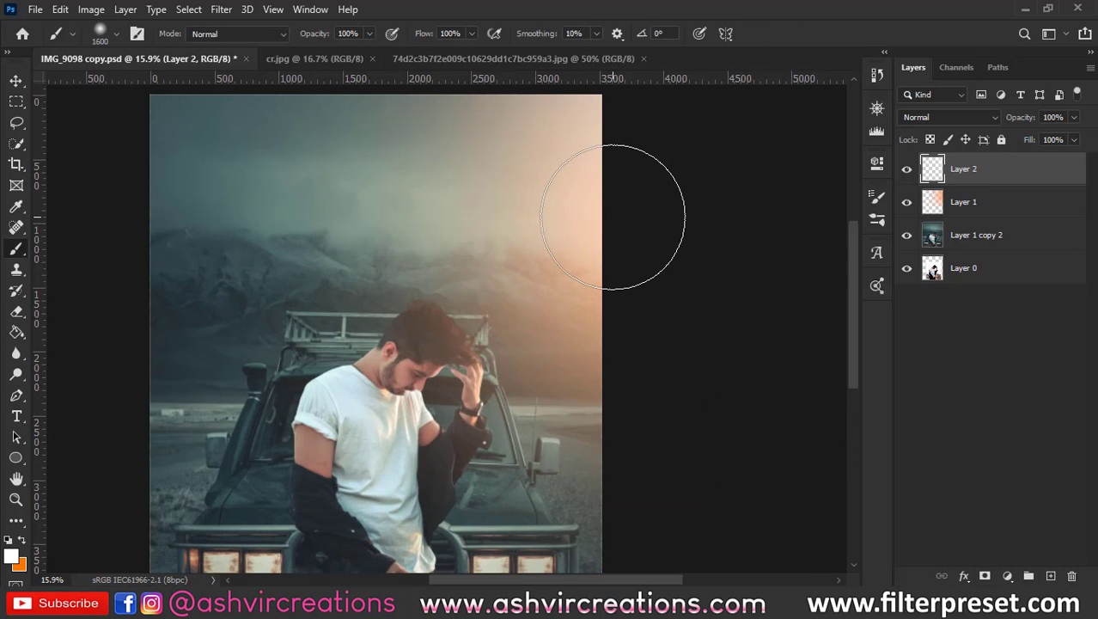
scroll(481, 258, "up", 3)
key("v")
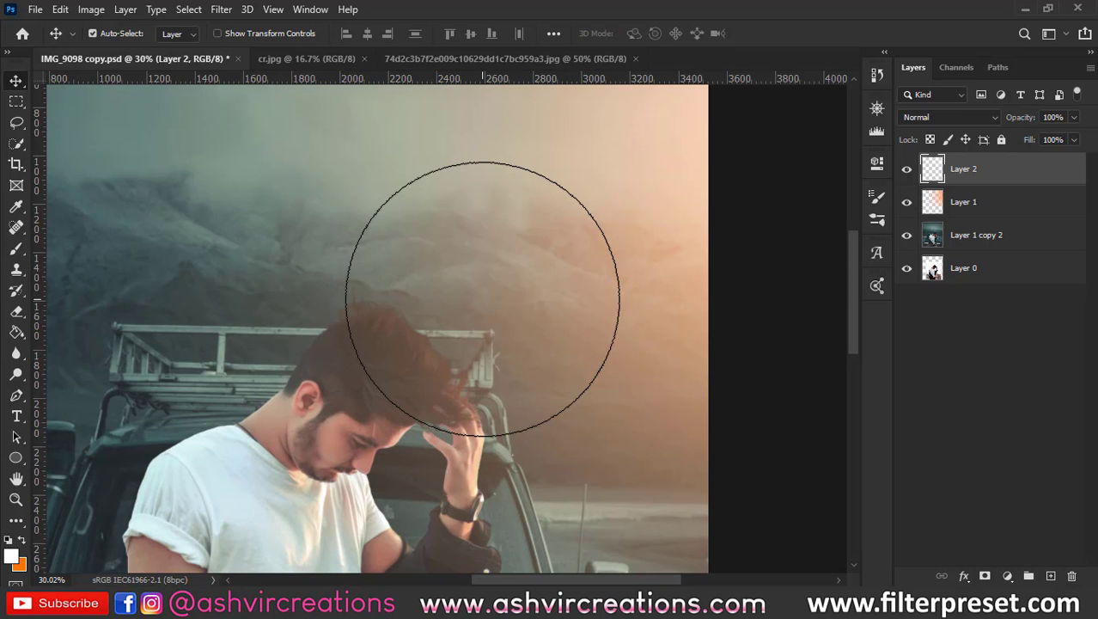
scroll(481, 299, "down", 1)
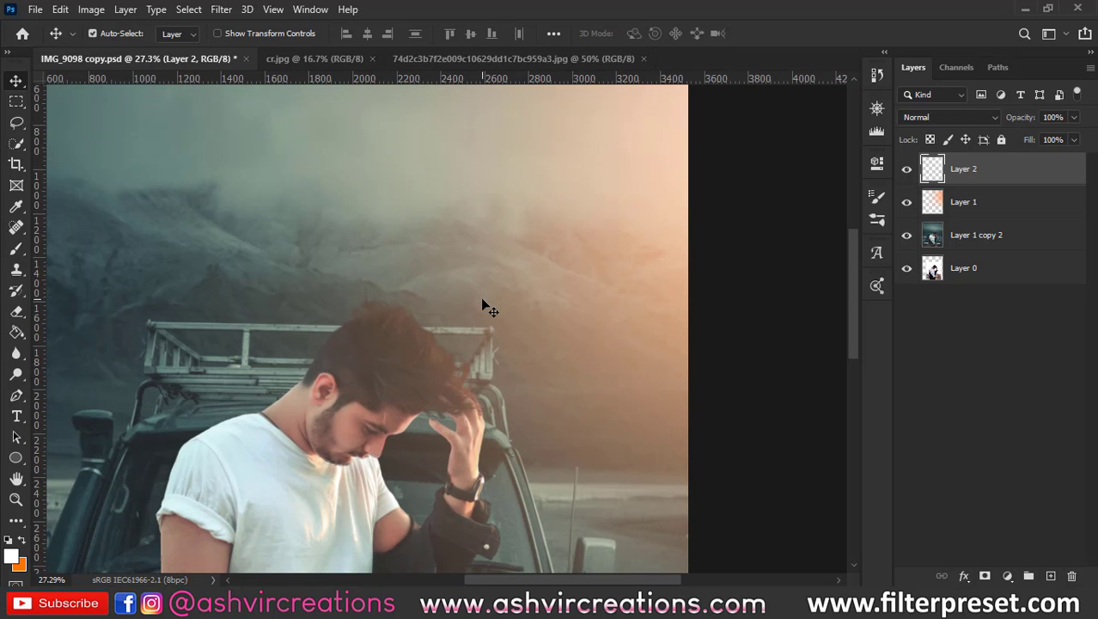
scroll(482, 301, "down", 8)
scroll(482, 300, "up", 1)
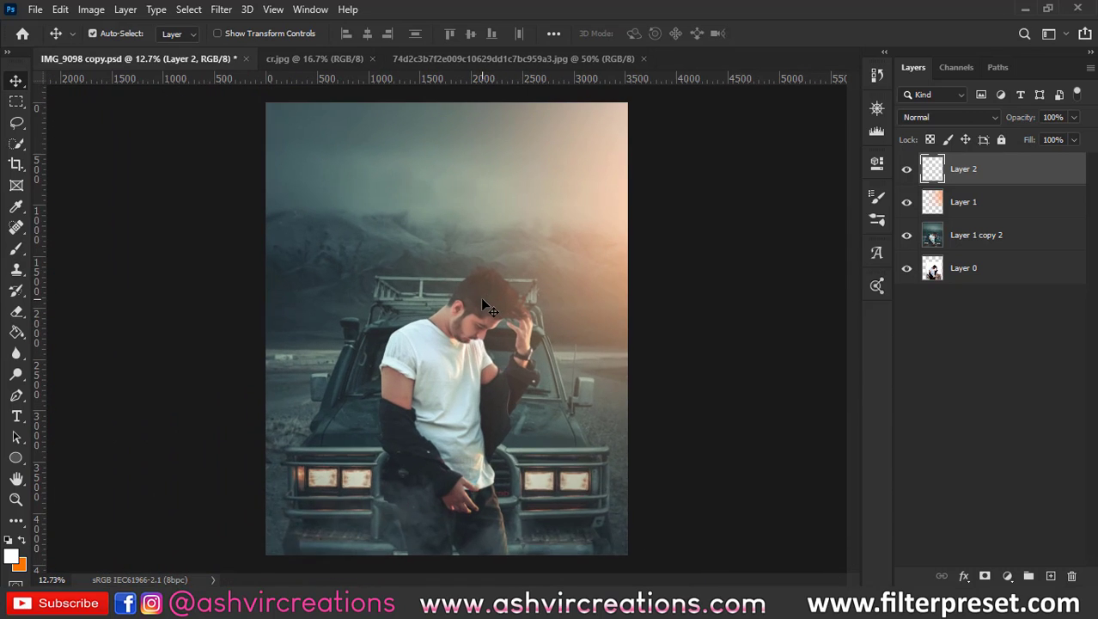
- Merge the selected glow and grade layers into Layer 2 and crop away the empty canvas
right_click(989, 235)
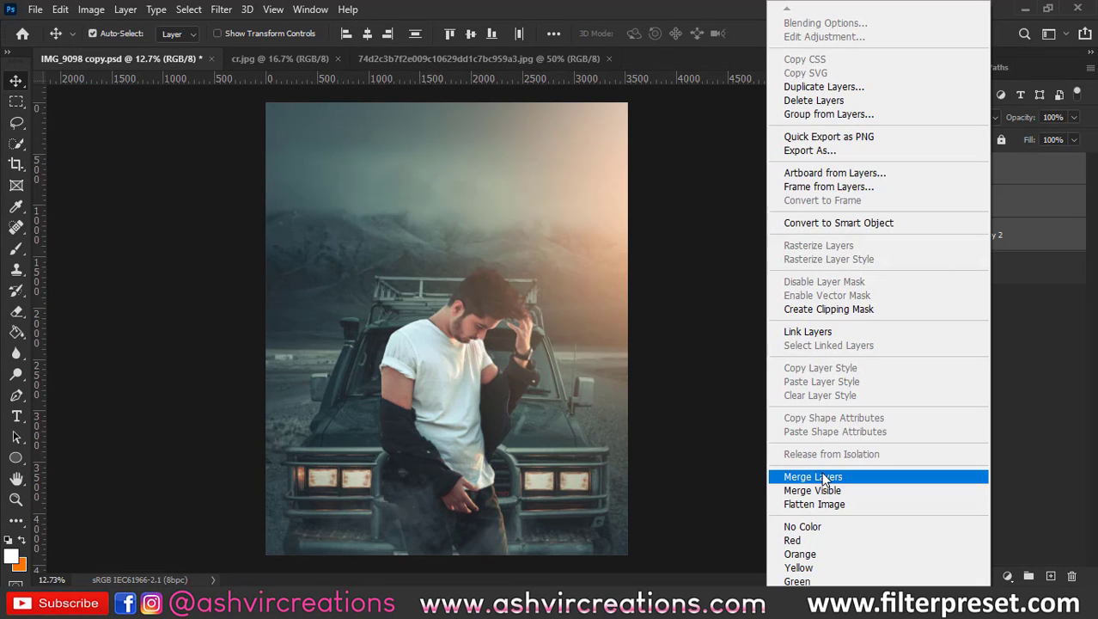
left_click(813, 476)
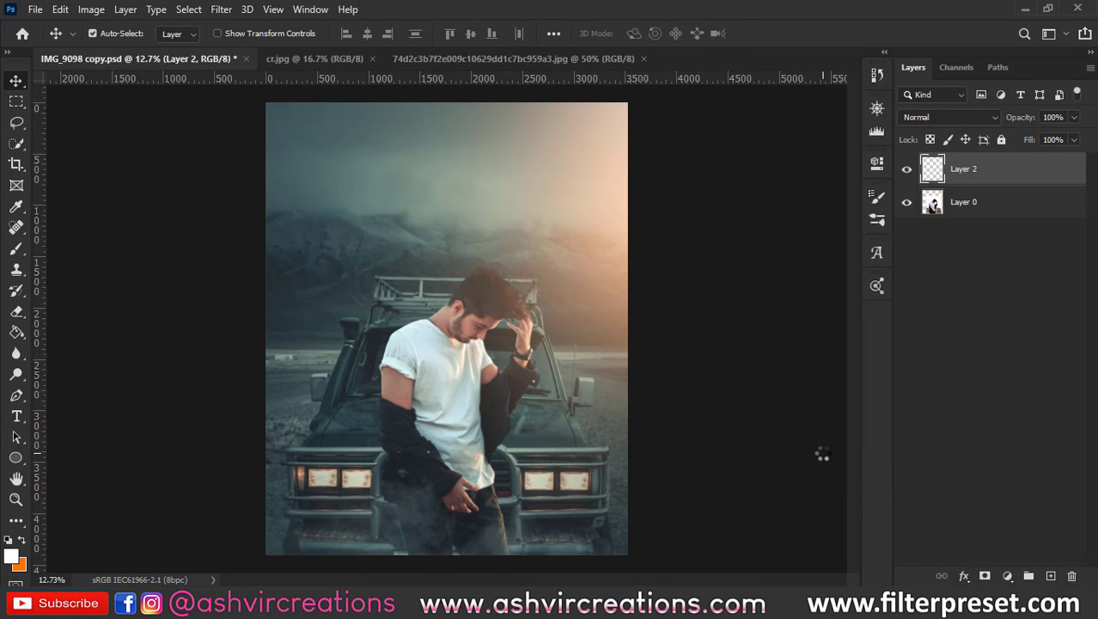
key("c")
key("Return")
key("v")
- Duplicate Layer 2 as a Screen copy with Blend If excluding the brightest underlying tones
key("ctrl+j")
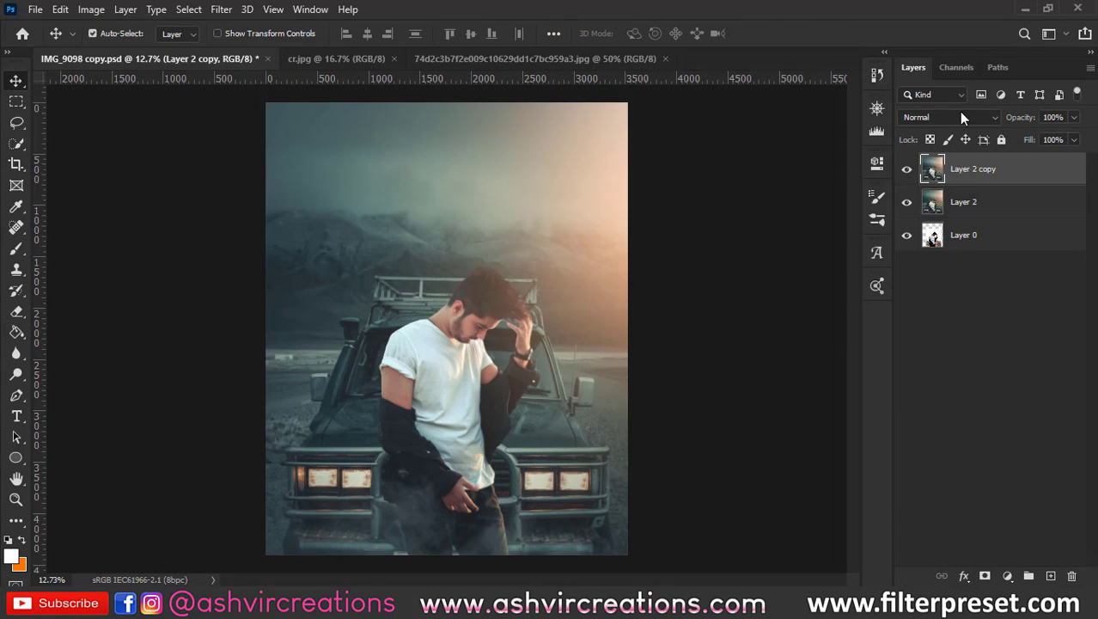
left_click(959, 117)
left_click(937, 247)
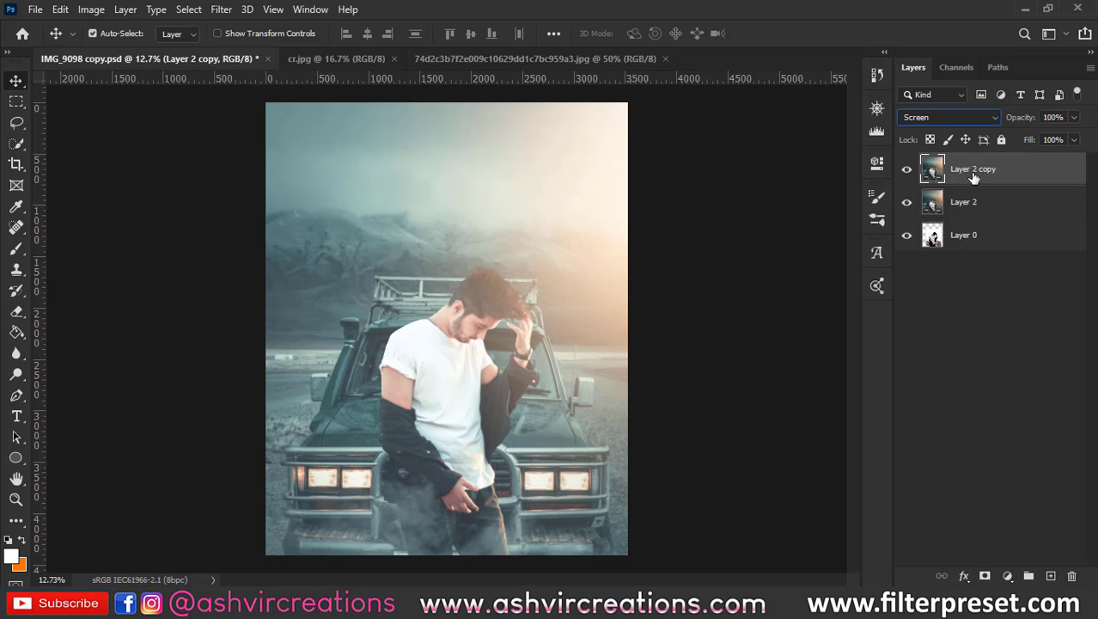
right_click(973, 176)
left_click(875, 29)
left_click_drag(896, 371, 897, 371)
left_click(1030, 88)
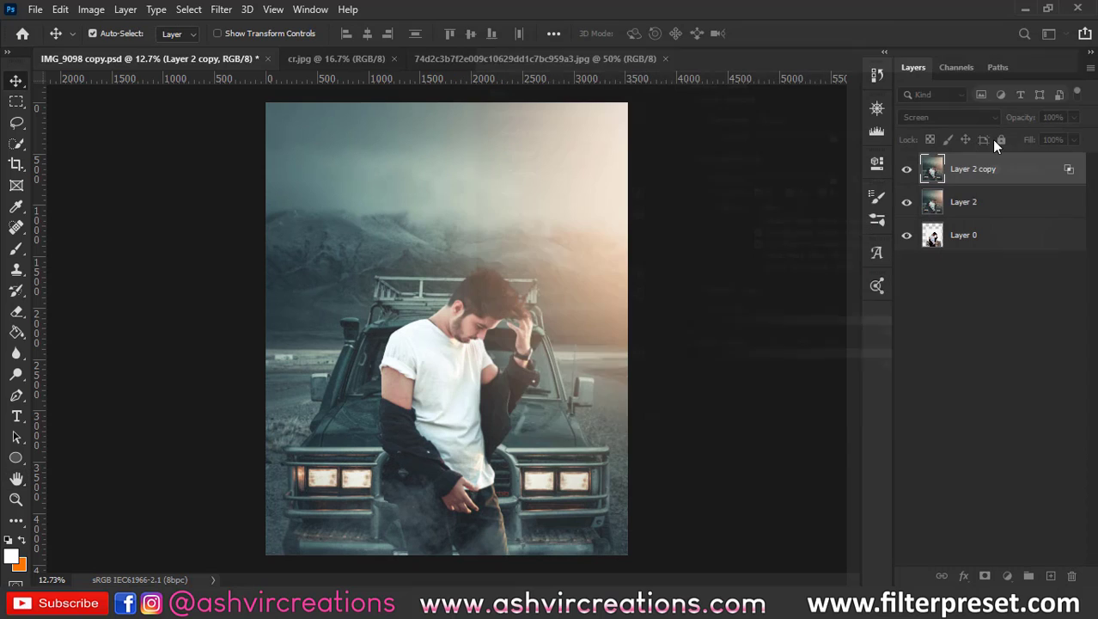
- Add a second Layer 2 copy on top set to Multiply with Blend If limits, then select both copies
left_click(970, 202)
key("ctrl+j")
left_click_drag(971, 202, 961, 130)
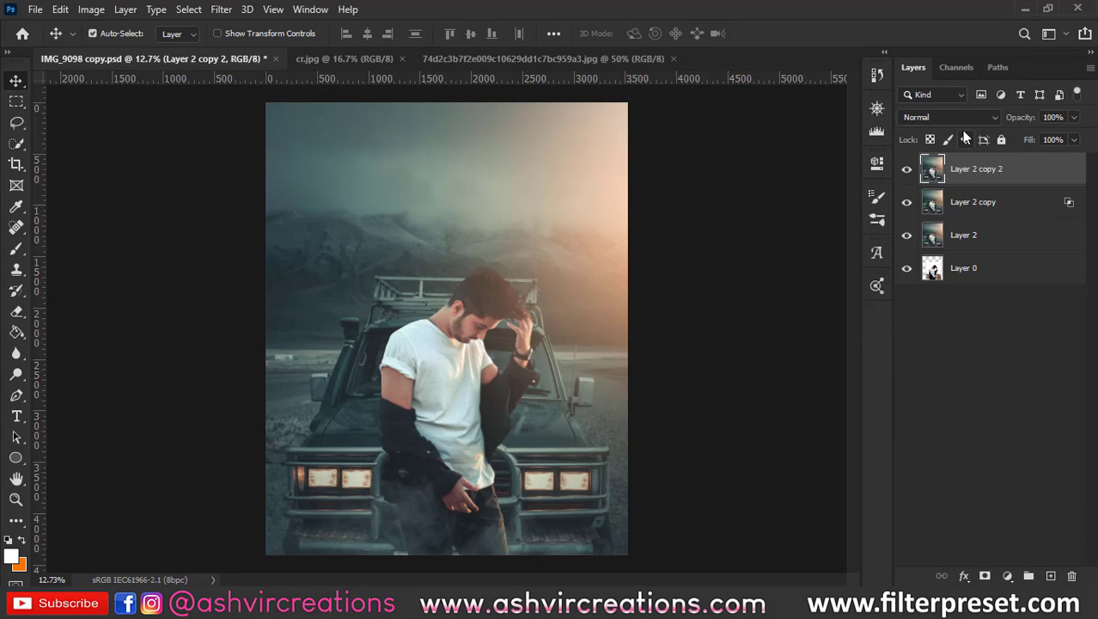
left_click(958, 118)
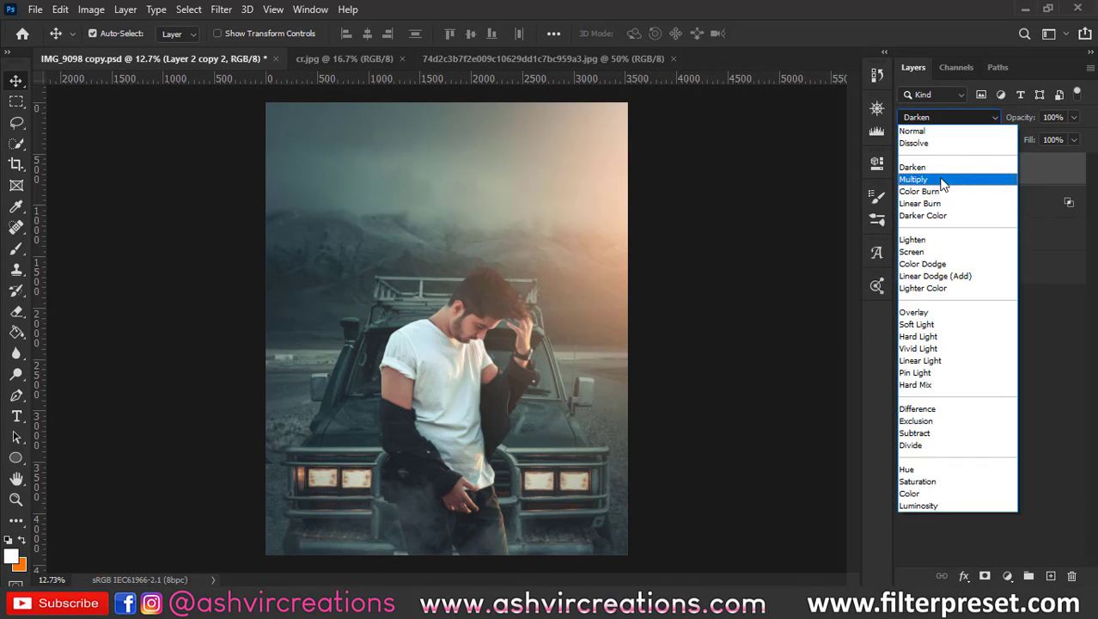
left_click(929, 176)
right_click(960, 168)
key("Escape")
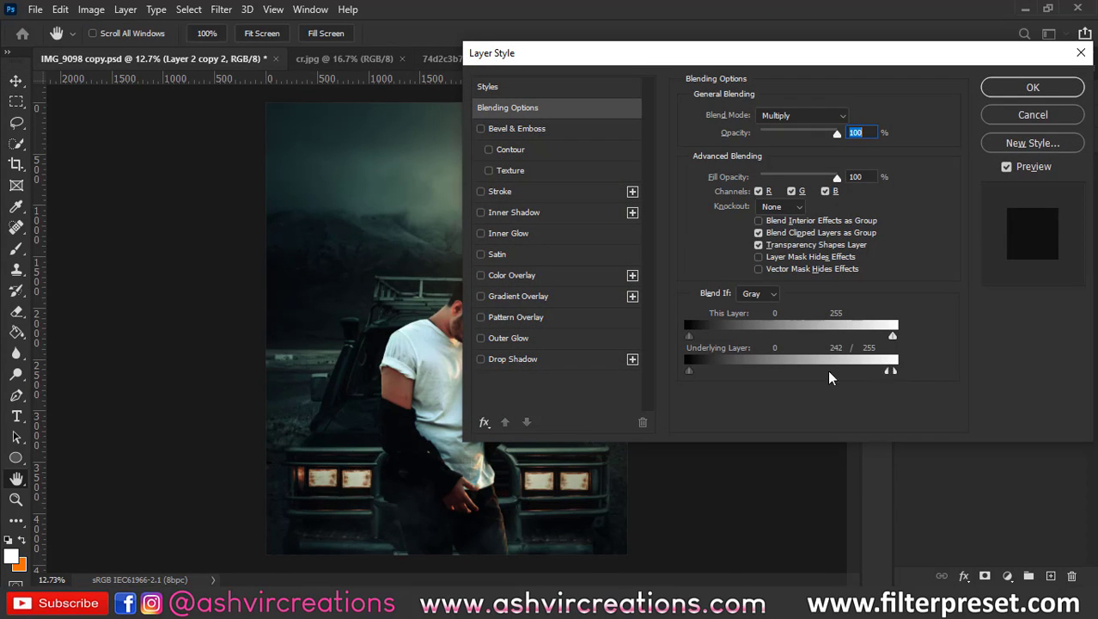
left_click(1033, 87)
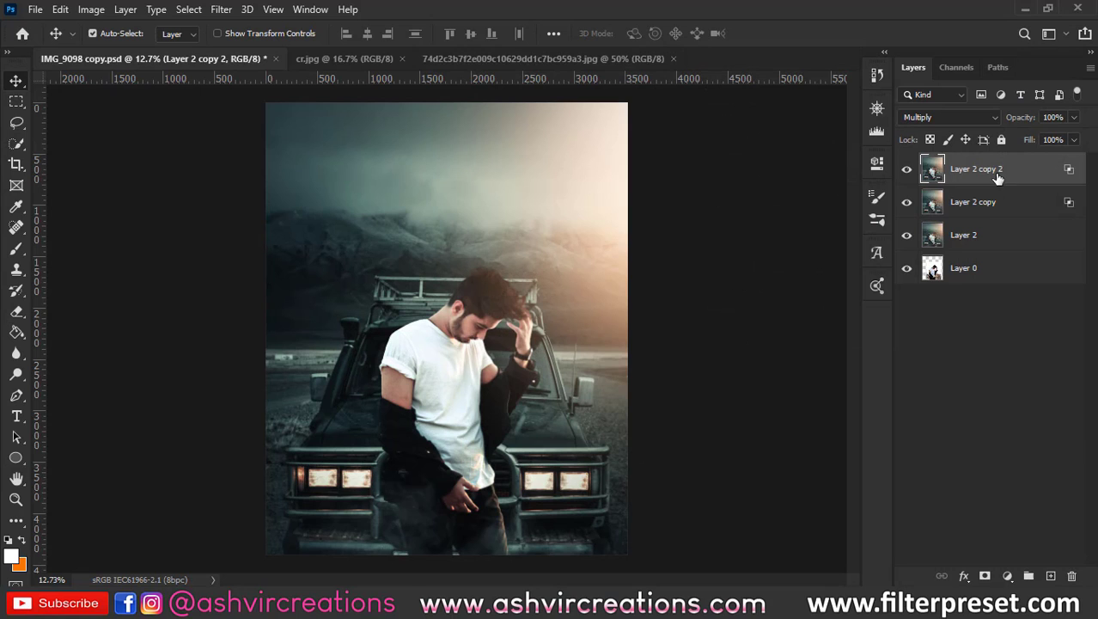
left_click(991, 206, "shift")
- Group the two copies into Group 1 and fill its new layer mask with Apply Image
key("ctrl+g")
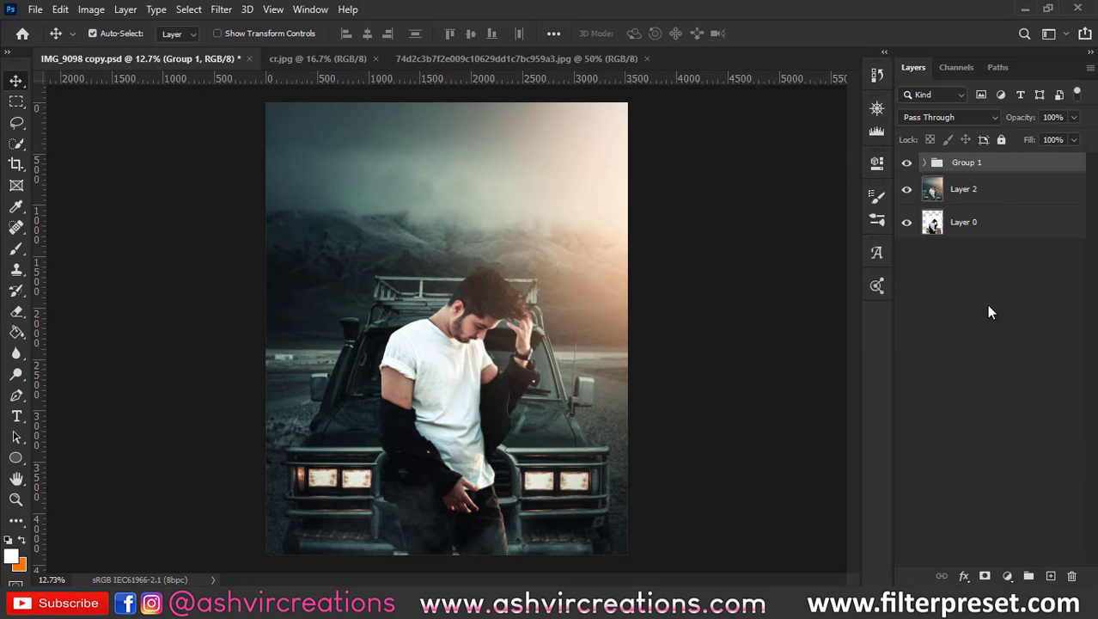
left_click(982, 573)
left_click(91, 9)
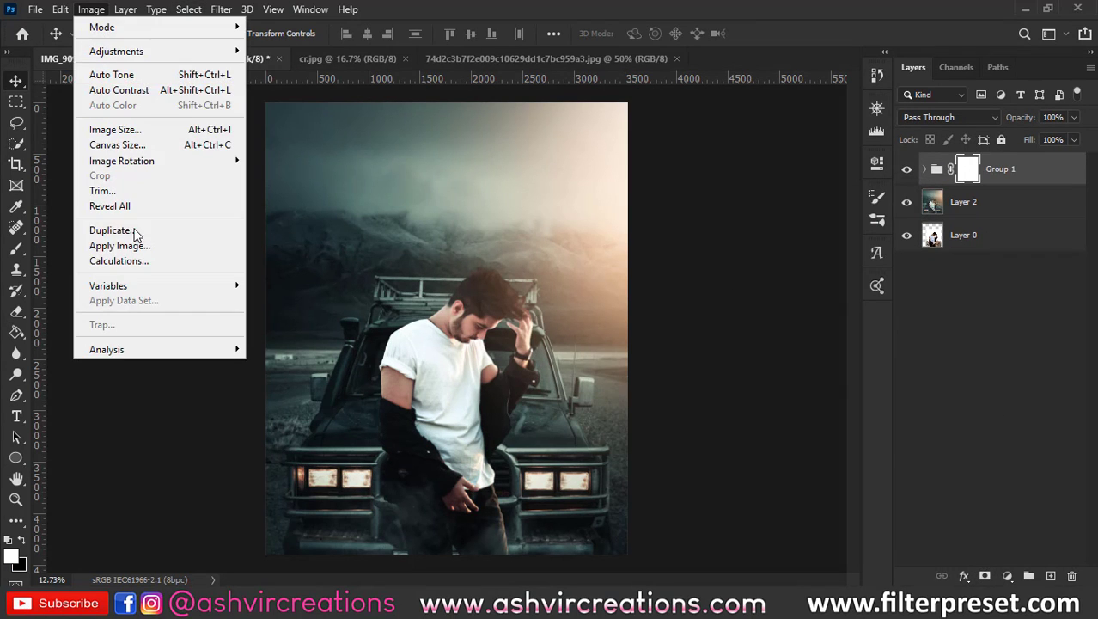
left_click(144, 247)
left_click(879, 117)
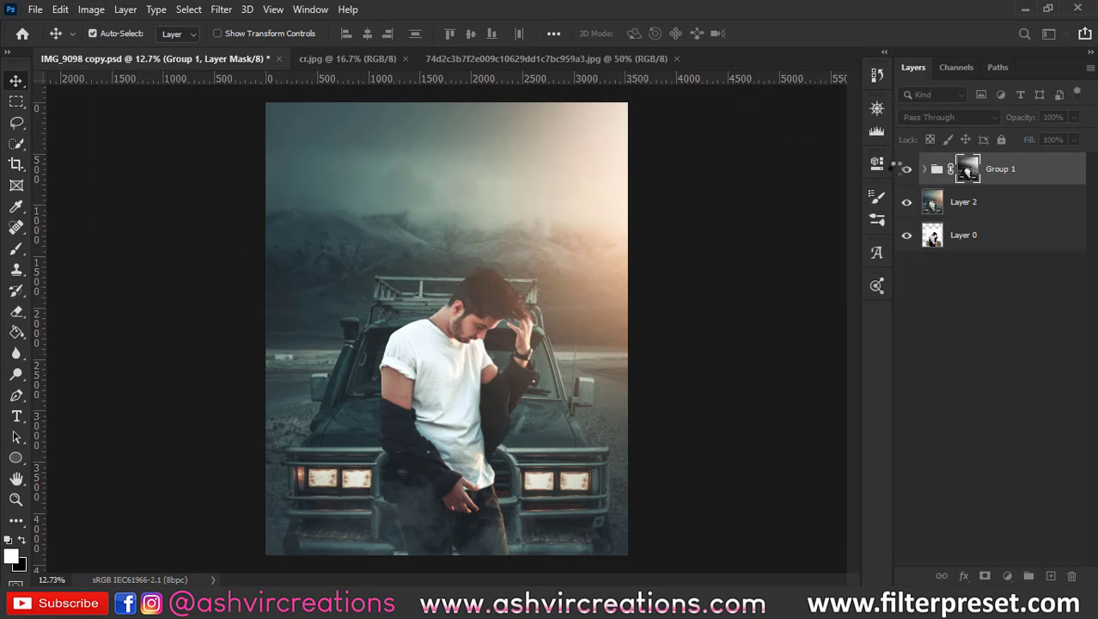
- Toggle Group 1's visibility repeatedly to compare the image with and without the effect
left_click(905, 173)
left_click(904, 173)
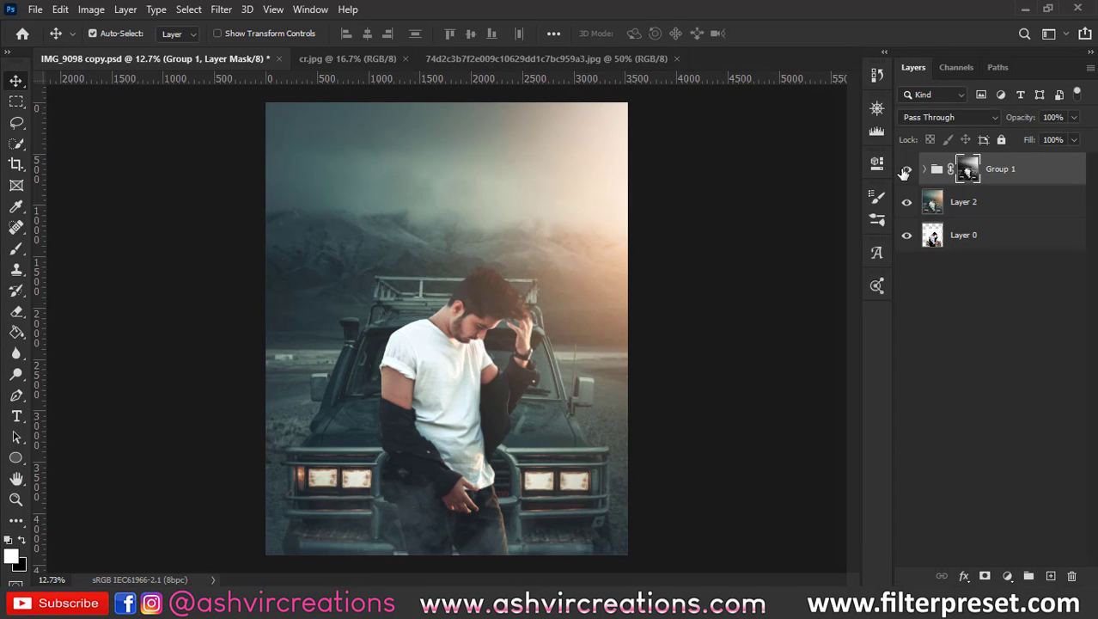
left_click(903, 174)
left_click(904, 174)
left_click(903, 174)
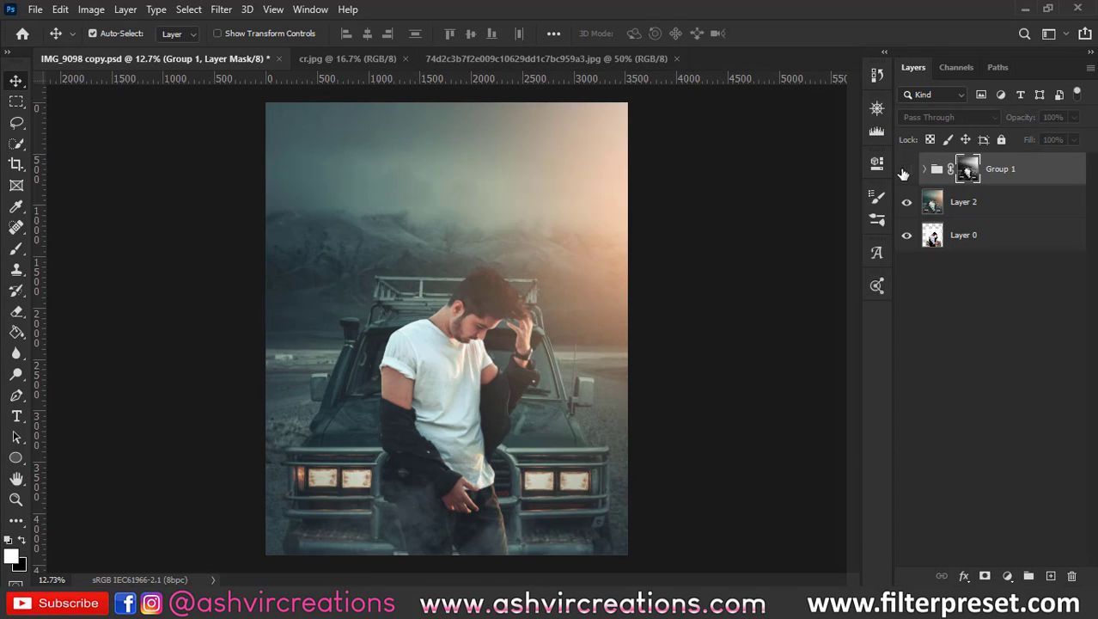
left_click(904, 173)
scroll(412, 369, "up", 3)
scroll(413, 369, "down", 3)
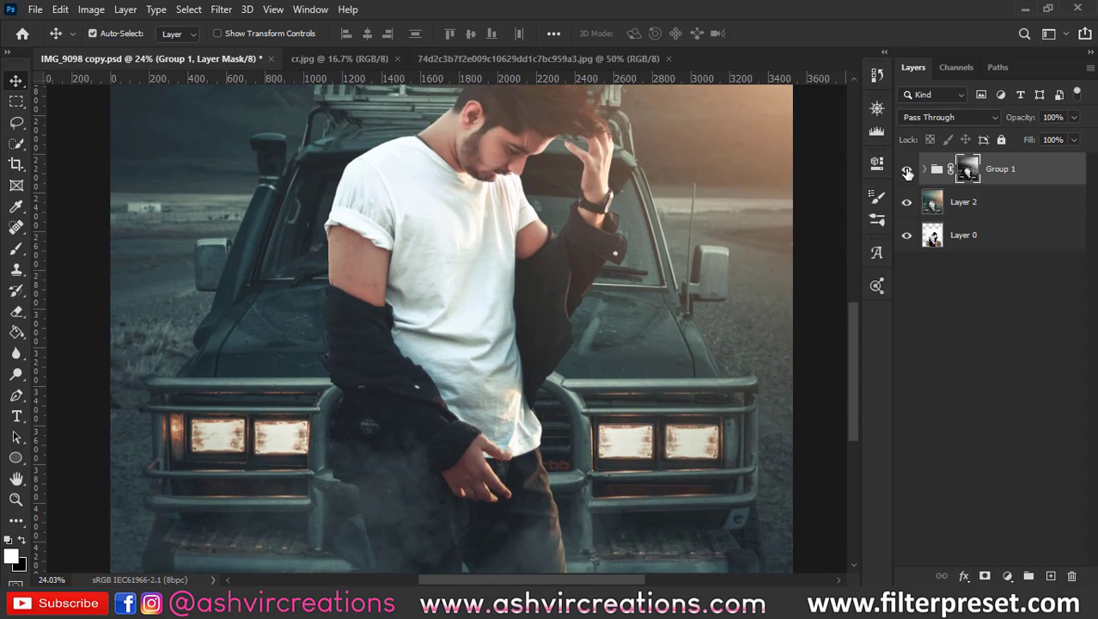
left_click(906, 172)
left_click(906, 172)
left_click(906, 172)
left_click(906, 172)
left_click(906, 172)
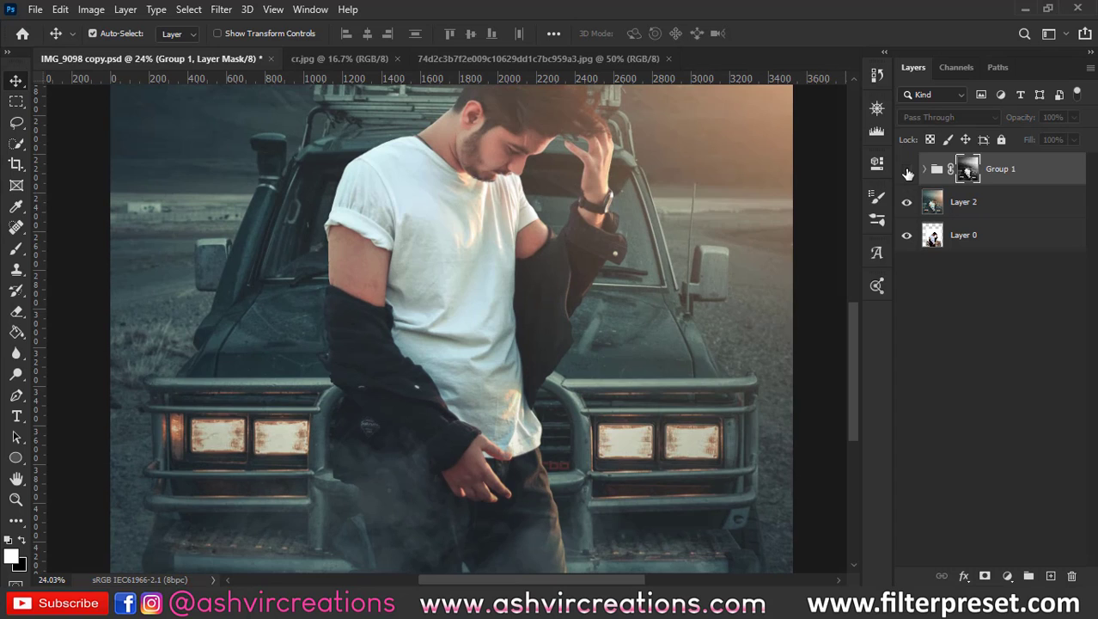
left_click(906, 172)
left_click(907, 172)
left_click(906, 171)
scroll(534, 174, "down", 3)
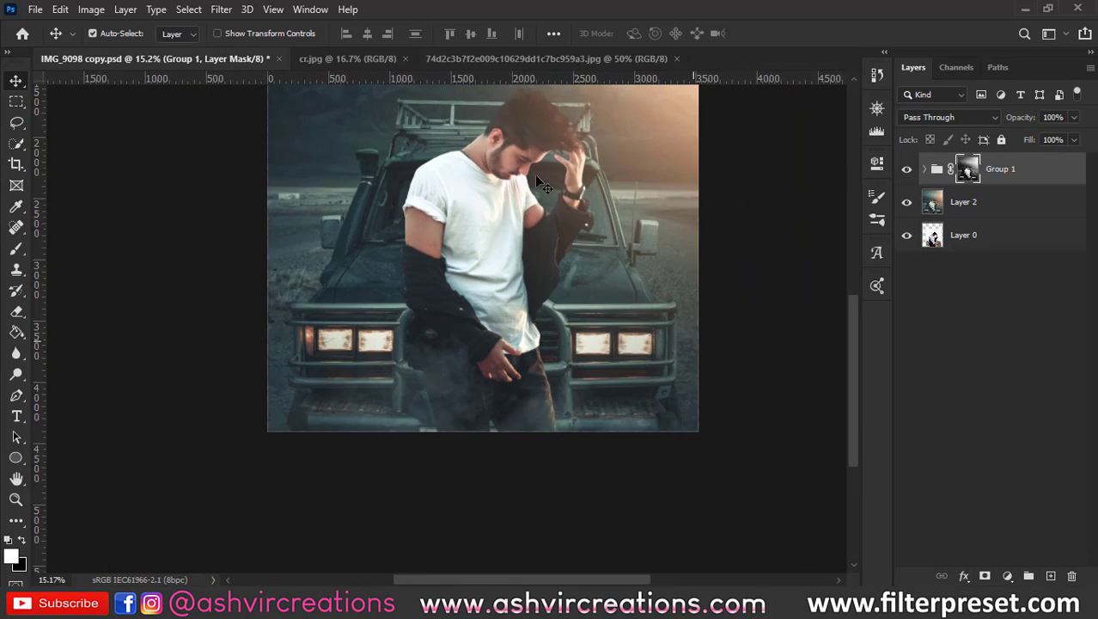
scroll(515, 270, "up", 1)
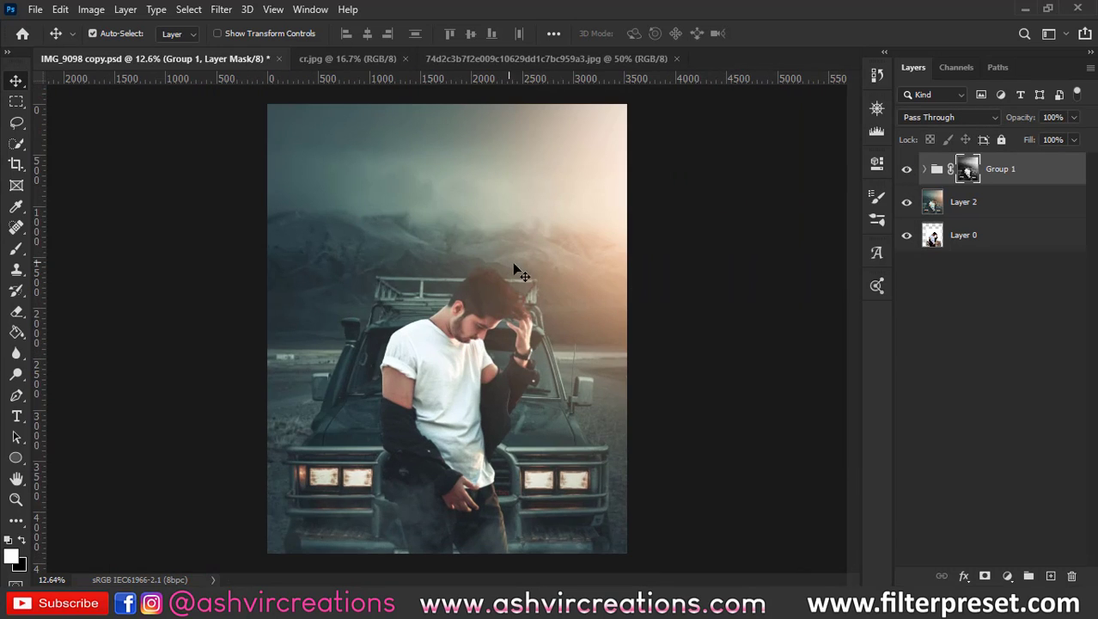
left_click(906, 169)
left_click(906, 169)
- With a smaller black brush, paint Group 1's mask over the man's white T-shirt
left_click(16, 248)
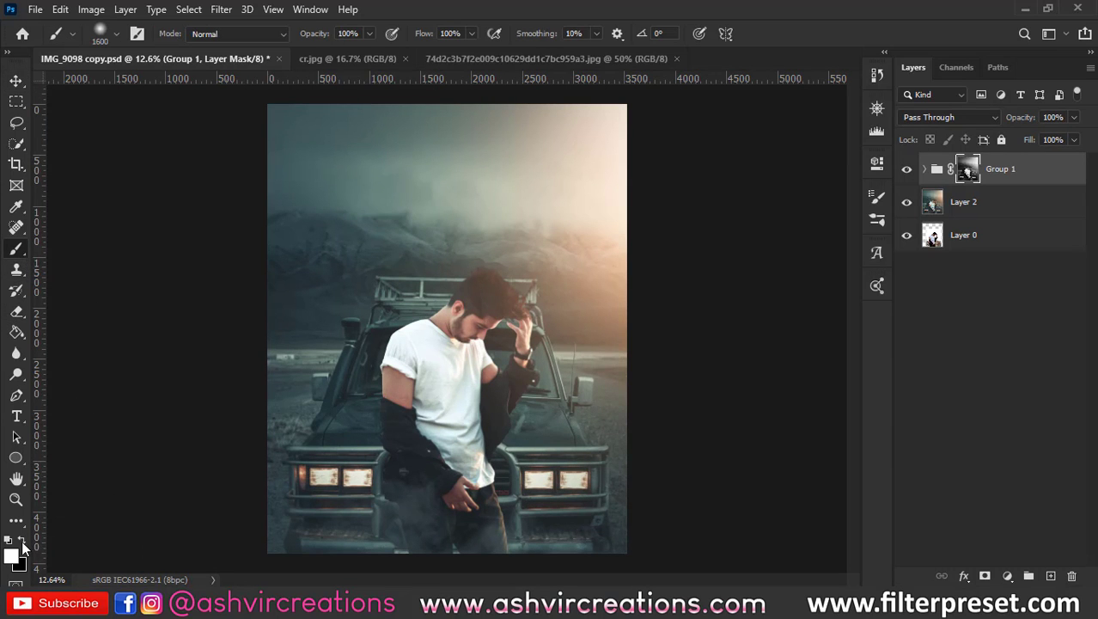
left_click(22, 540)
scroll(442, 360, "up", 5)
key("bracketleft")
key("bracketleft")
key("bracketleft")
key("bracketleft")
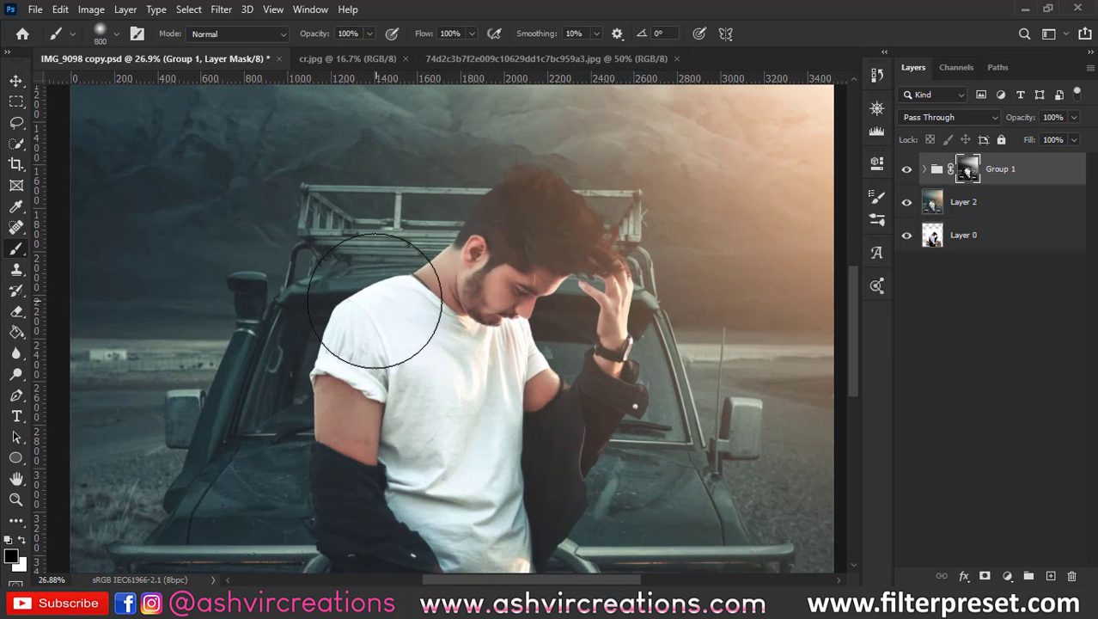
key("bracketleft")
key("bracketleft")
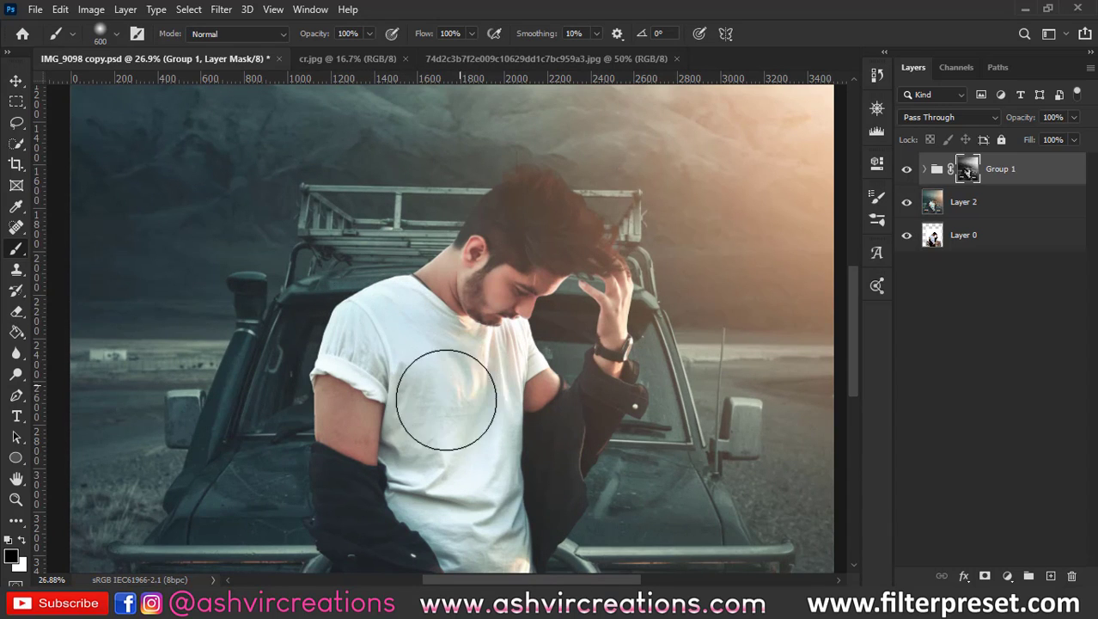
mouse_move(446, 400)
left_mouse_down()
mouse_move(453, 485)
mouse_move(489, 499)
mouse_move(485, 374)
left_mouse_up()
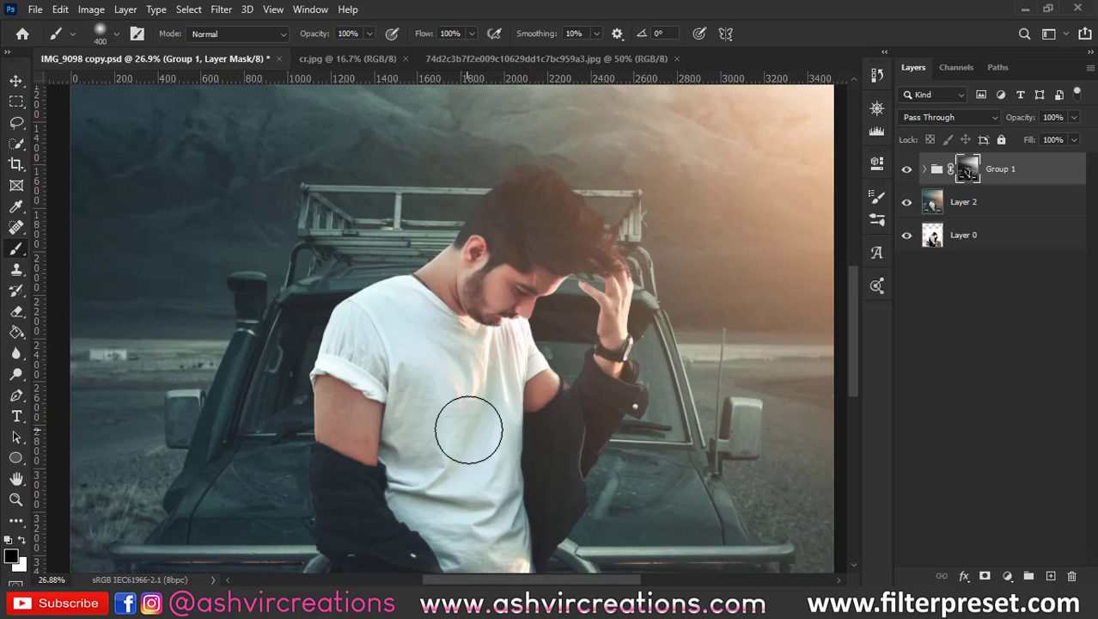
scroll(468, 430, "down", 5)
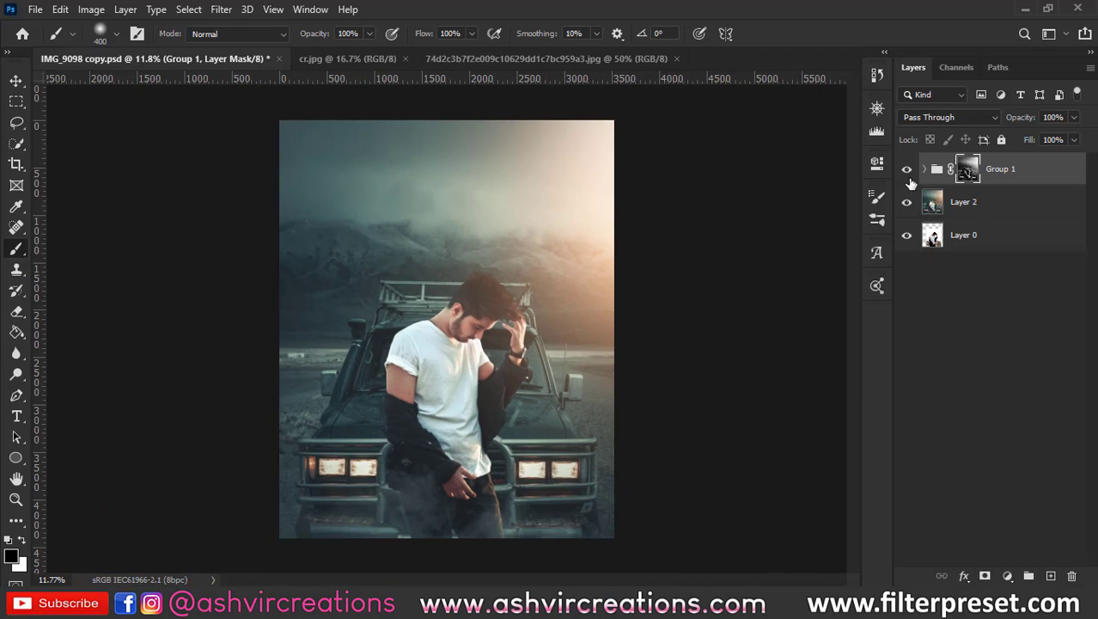
- Toggle Group 1 on and off to compare, then add Layer 2 to the selection
left_click(907, 169)
left_click(907, 170)
left_click(907, 169)
left_click(908, 170)
left_click(908, 169)
left_click(908, 169)
left_click(968, 201, "shift")
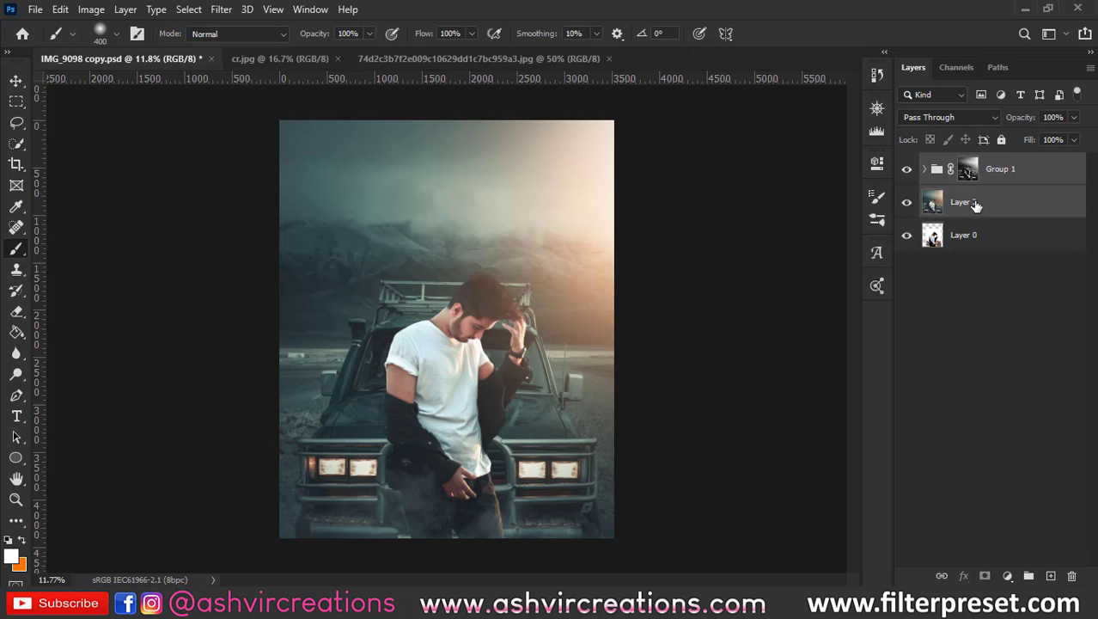
- Merge Group 1 and Layer 2 into a single Group 1 layer
right_click(968, 201)
left_click(818, 476)
key("v")
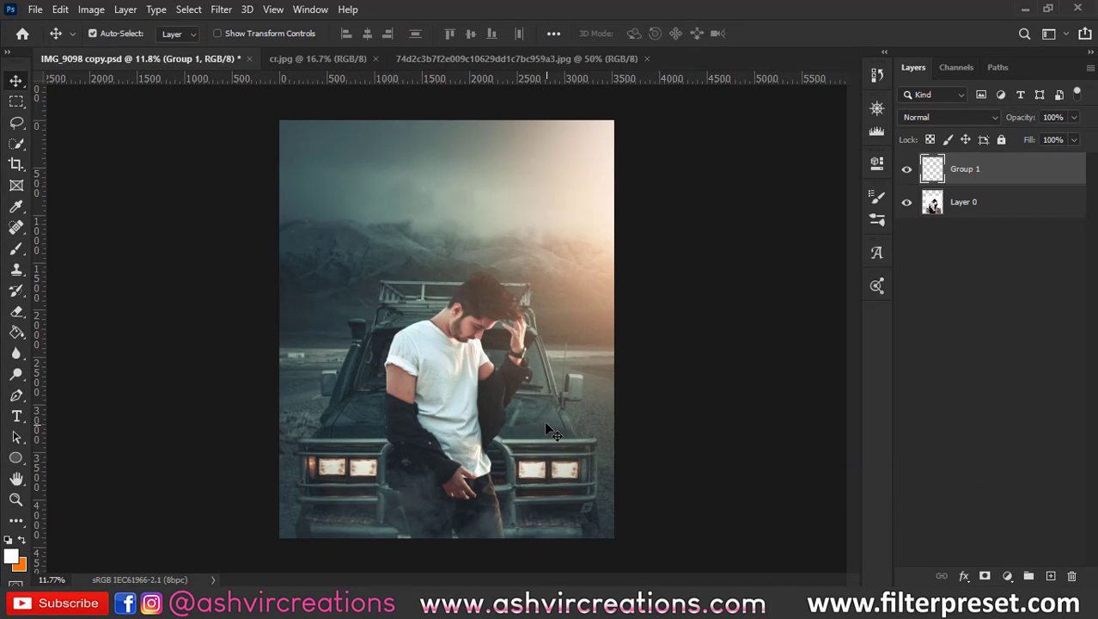
scroll(544, 420, "up", 2)
key("c")
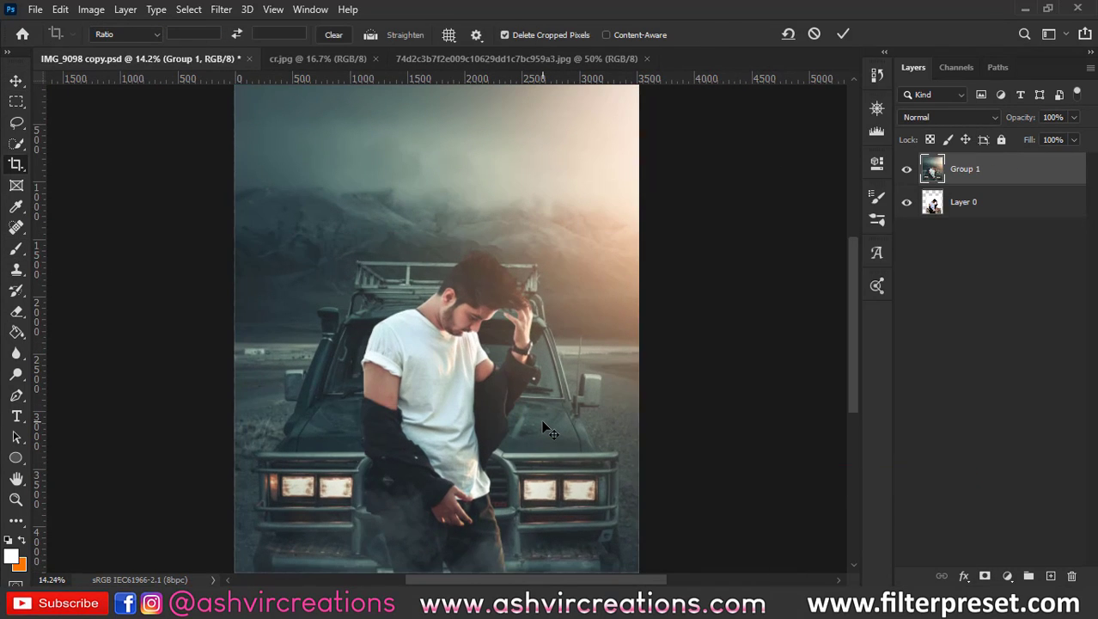
key("v")
scroll(501, 371, "down", 2)
- In the Camera Raw Filter, raise Contrast to +22 and Shadows to +6
left_click(221, 9)
left_click(267, 107)
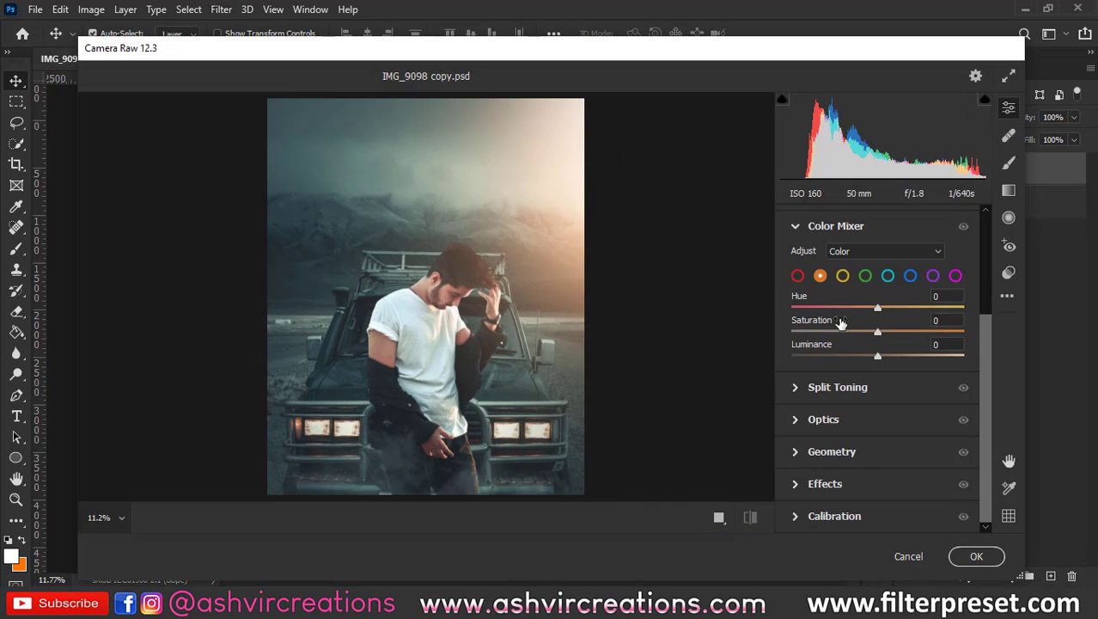
left_click_drag(989, 340, 990, 262)
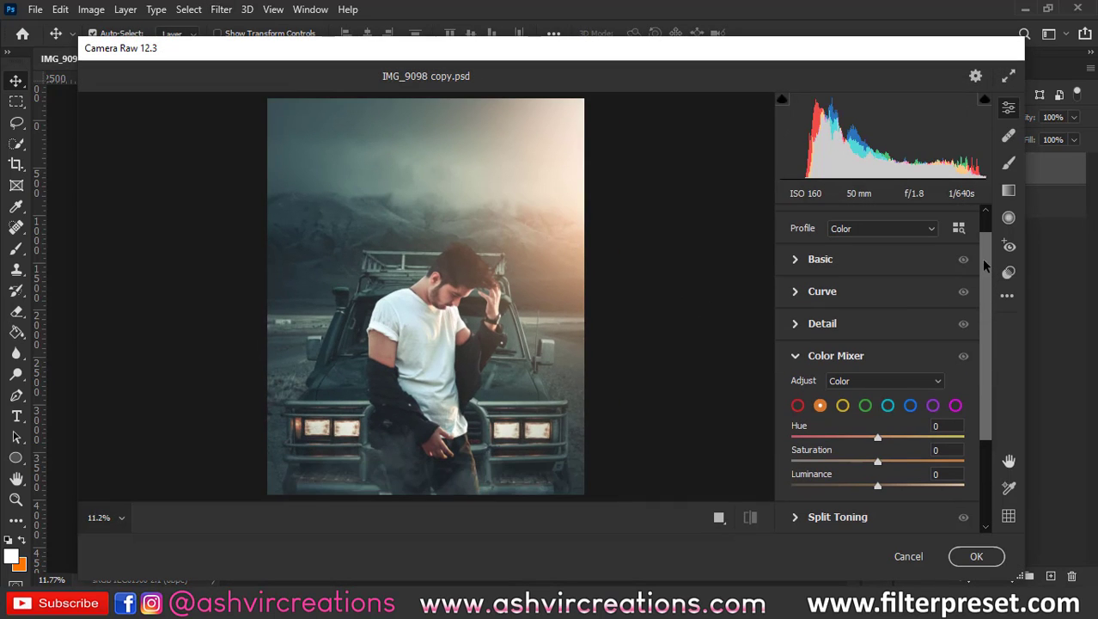
left_click(914, 270)
mouse_move(890, 373)
left_mouse_down()
mouse_move(913, 384)
mouse_move(900, 380)
left_mouse_up()
scroll(500, 369, "up", 1)
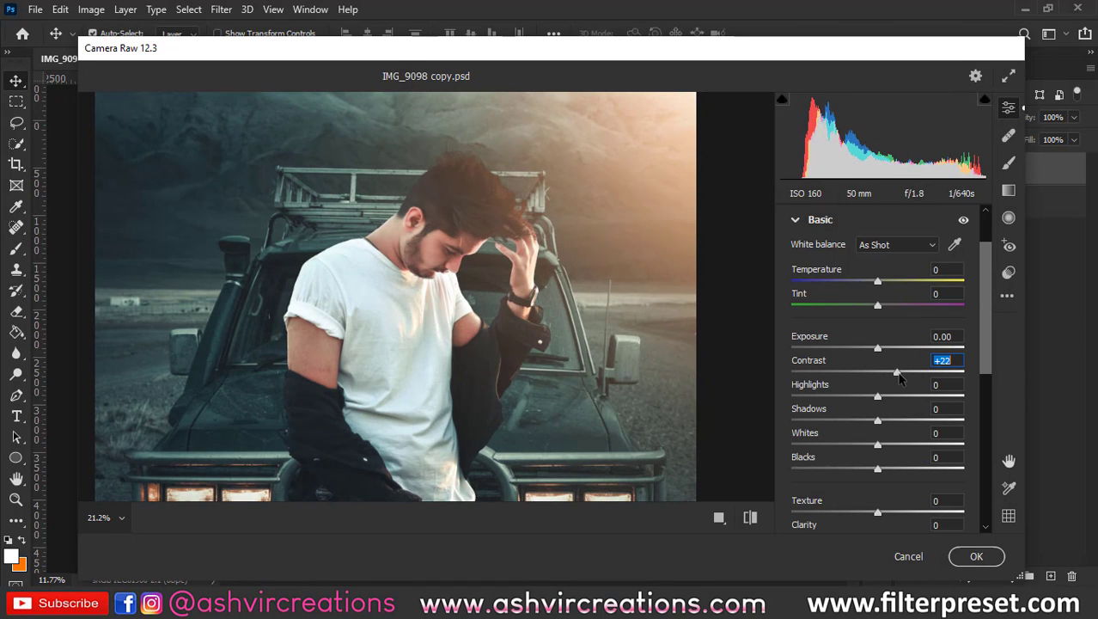
mouse_move(877, 421)
left_mouse_down()
mouse_move(901, 424)
mouse_move(883, 424)
left_mouse_up()
- Add Clarity +33 and Grain 24, then apply the Camera Raw adjustments
scroll(920, 417, "down", 1)
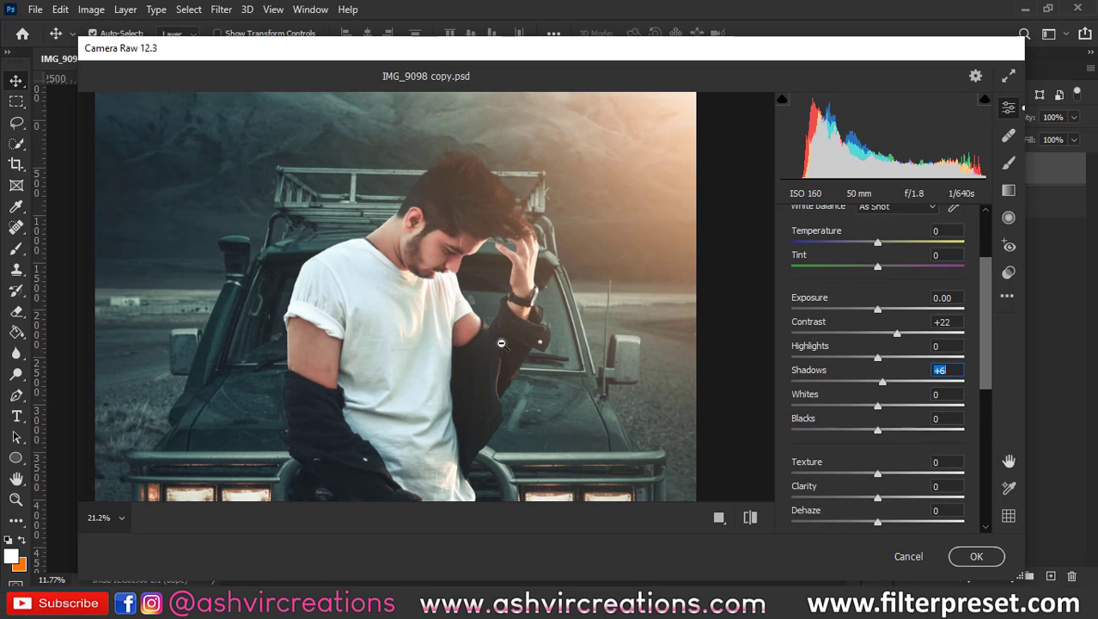
left_click(434, 305)
left_click(435, 307)
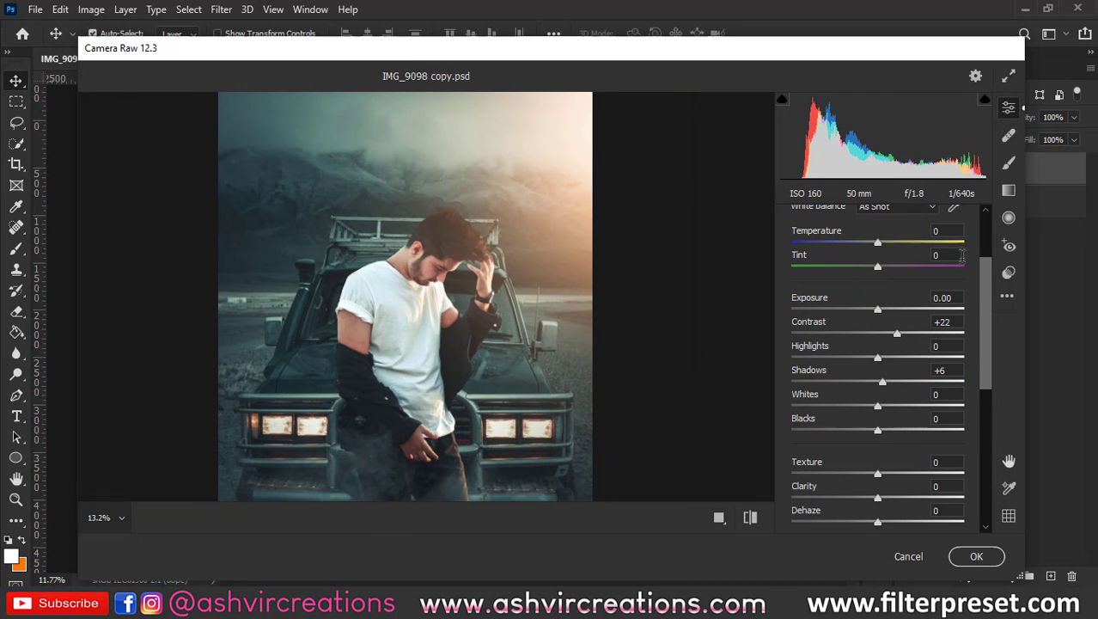
scroll(970, 378, "down", 1)
scroll(971, 378, "down", 1)
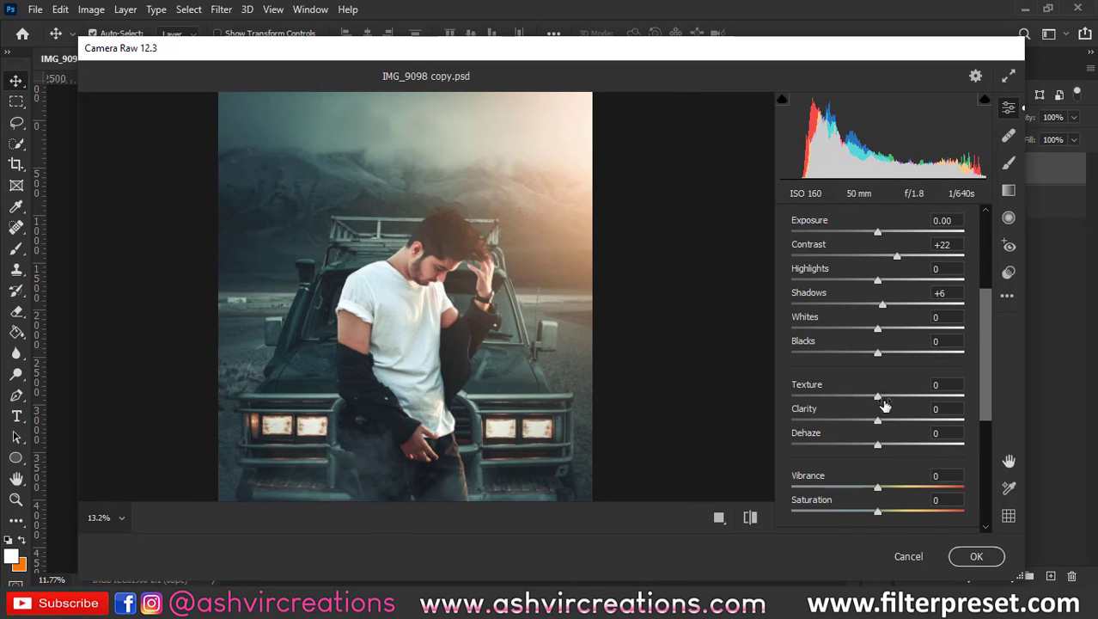
left_click_drag(885, 421, 906, 438)
scroll(468, 310, "down", 2)
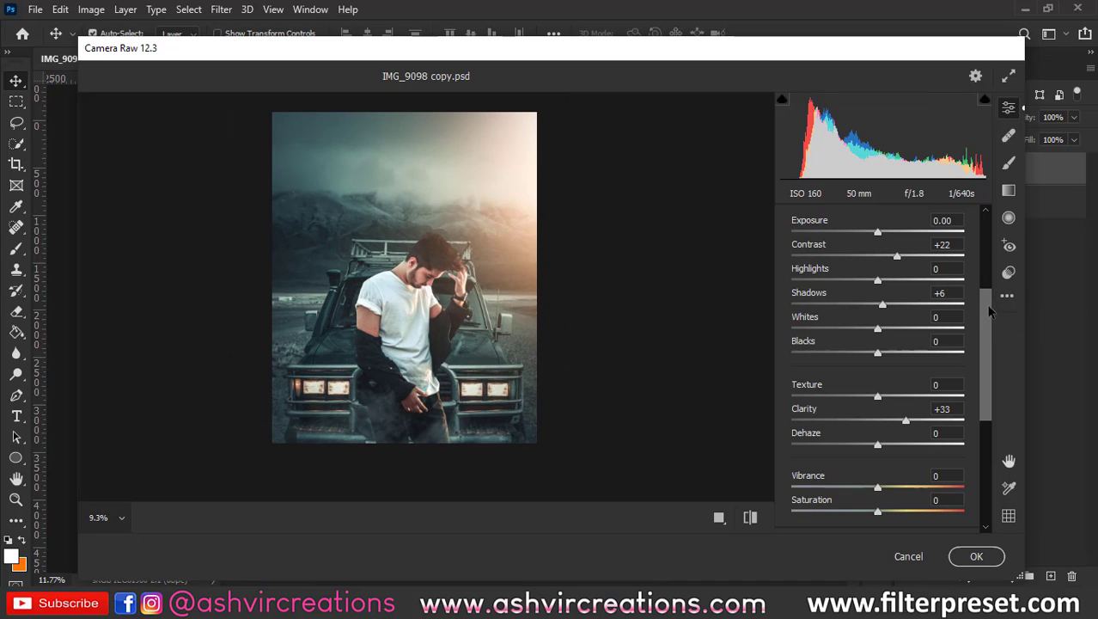
left_click_drag(990, 312, 988, 416)
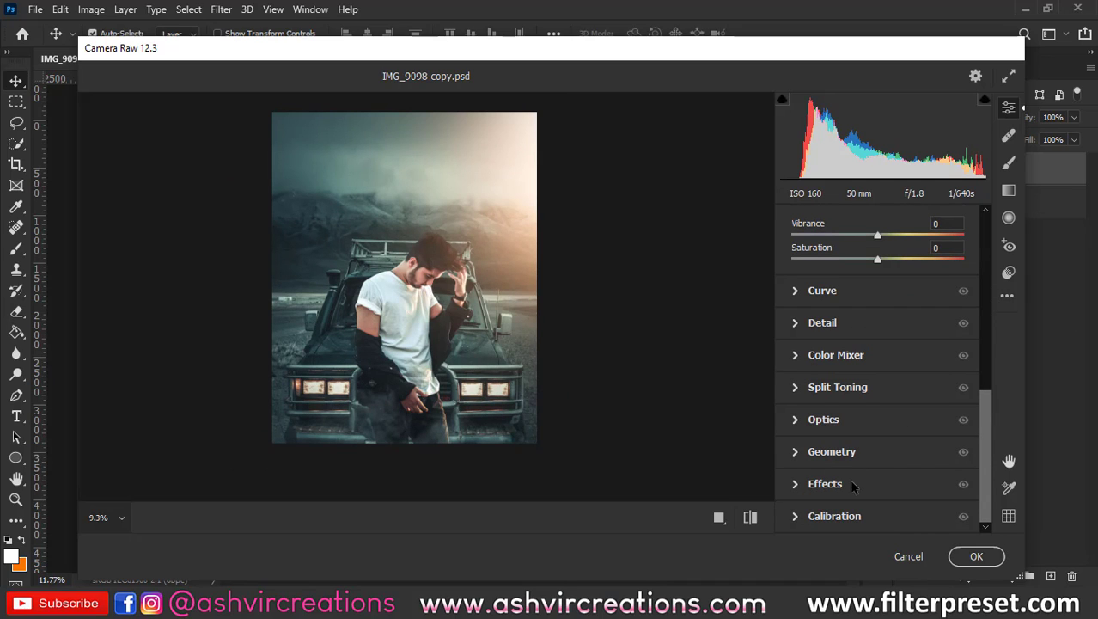
left_click(824, 484)
mouse_move(841, 278)
left_mouse_down()
mouse_move(828, 281)
mouse_move(839, 281)
left_mouse_up()
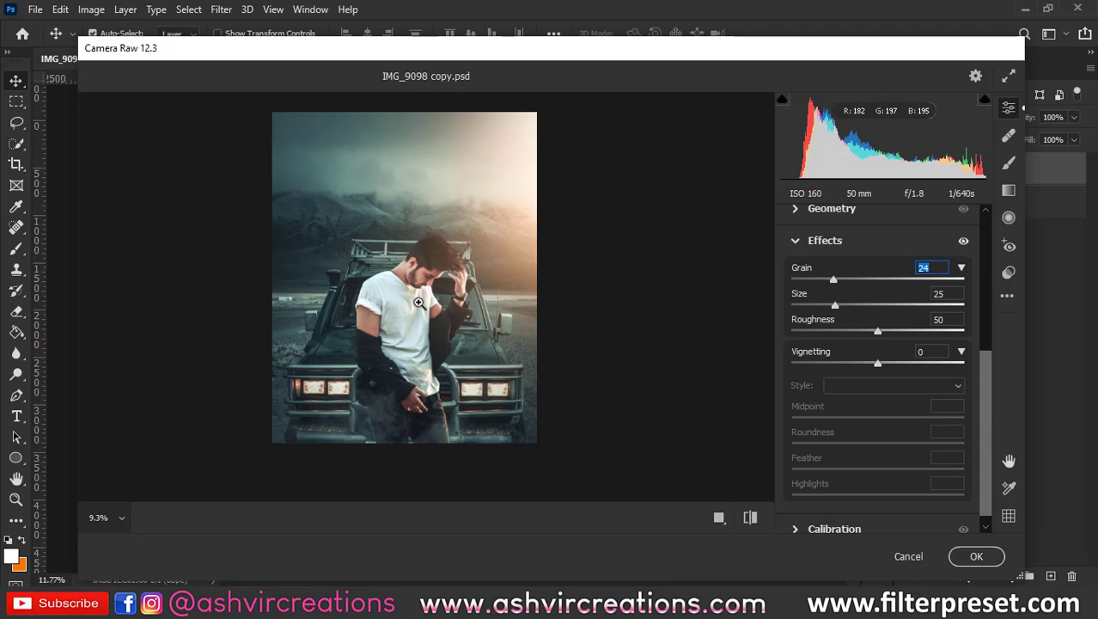
scroll(511, 406, "up", 5)
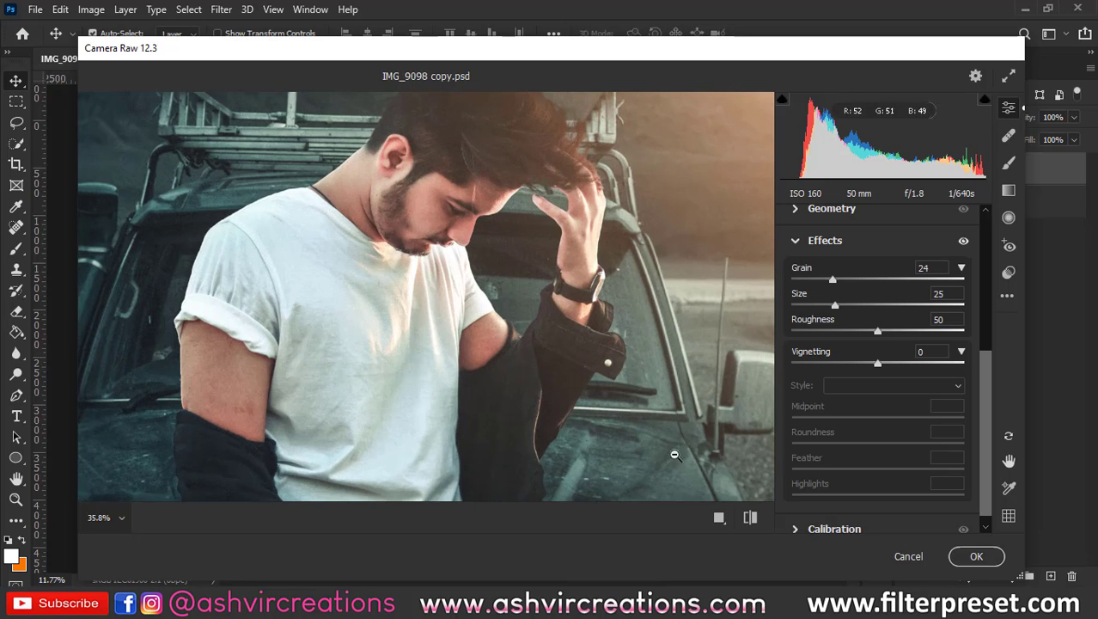
left_click(977, 557)
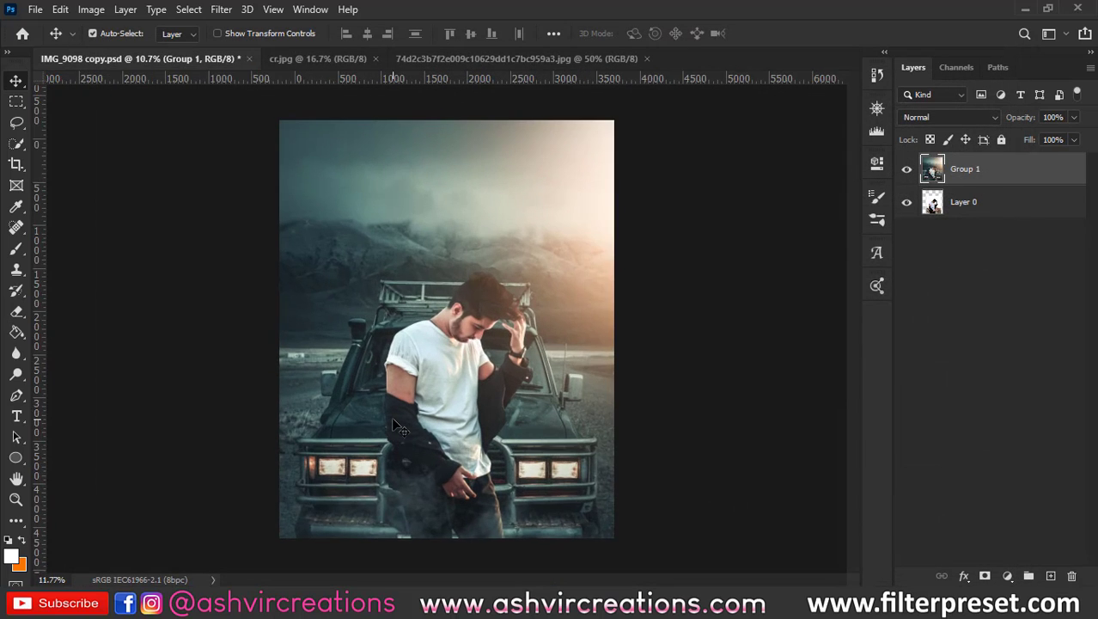
key("ctrl+0")
left_click(906, 170)
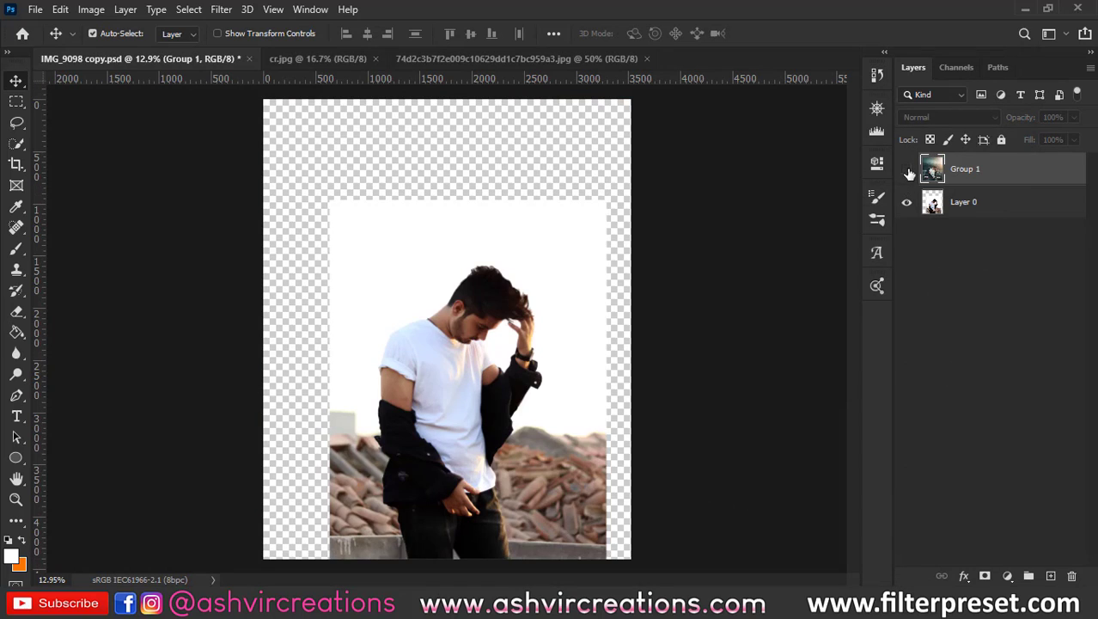
left_click(907, 170)
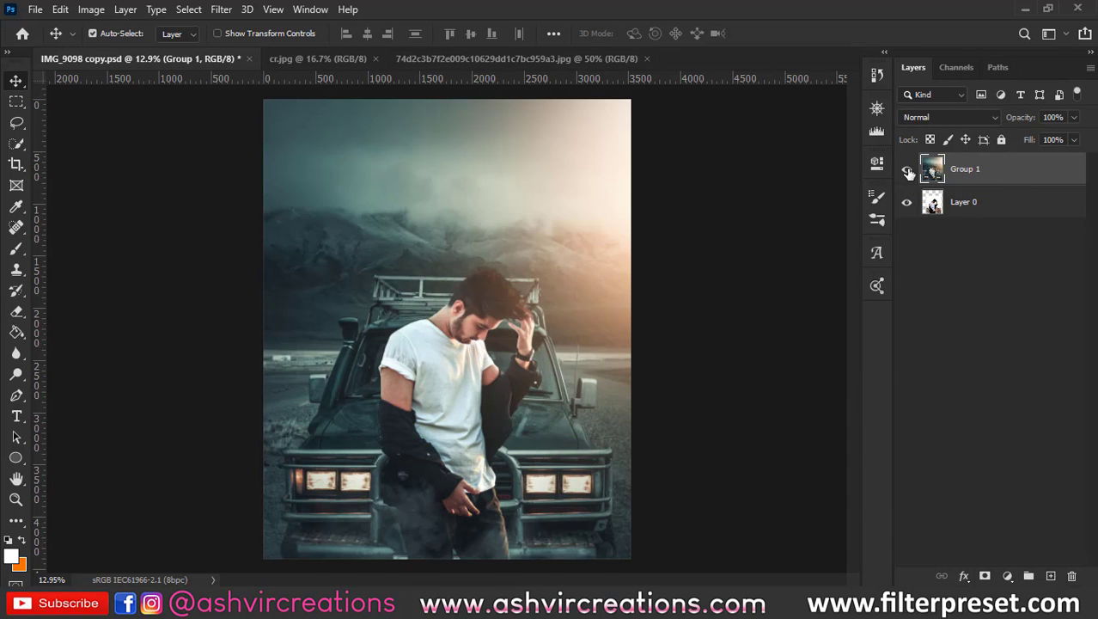
left_click(907, 170)
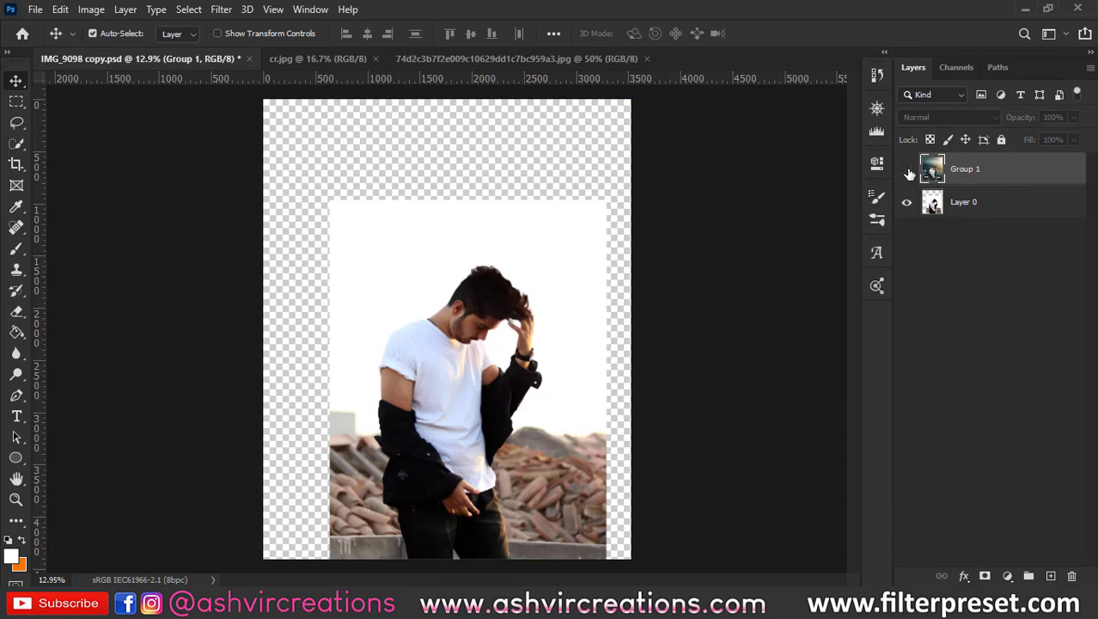
left_click(907, 170)
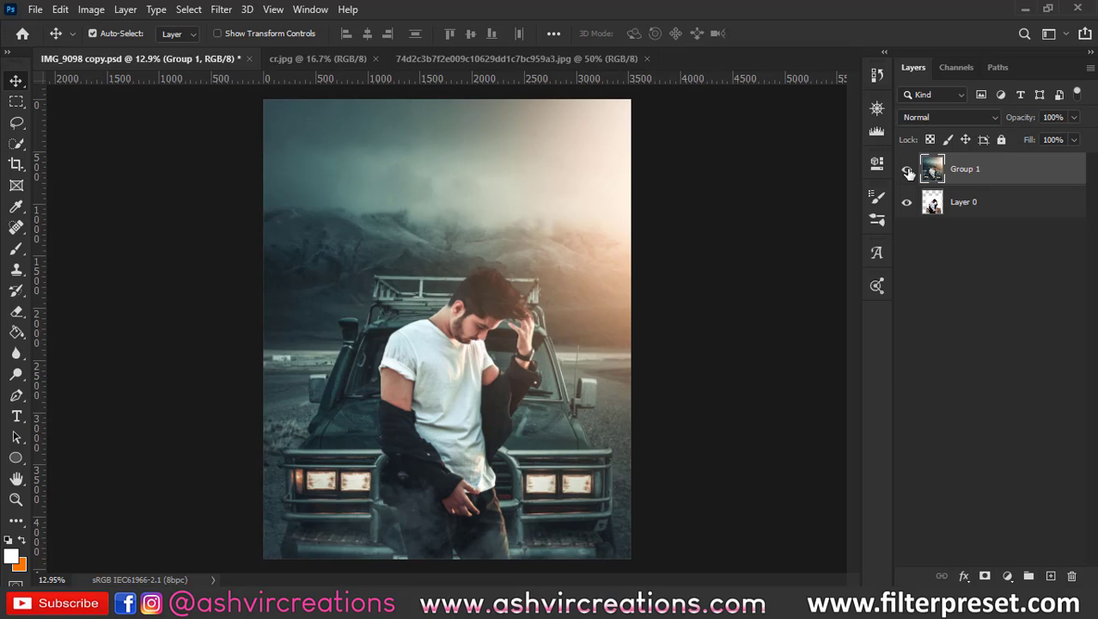
left_click(908, 170)
left_click(907, 170)
left_click(907, 170)
left_click(907, 170)
scroll(680, 442, "up", 3)
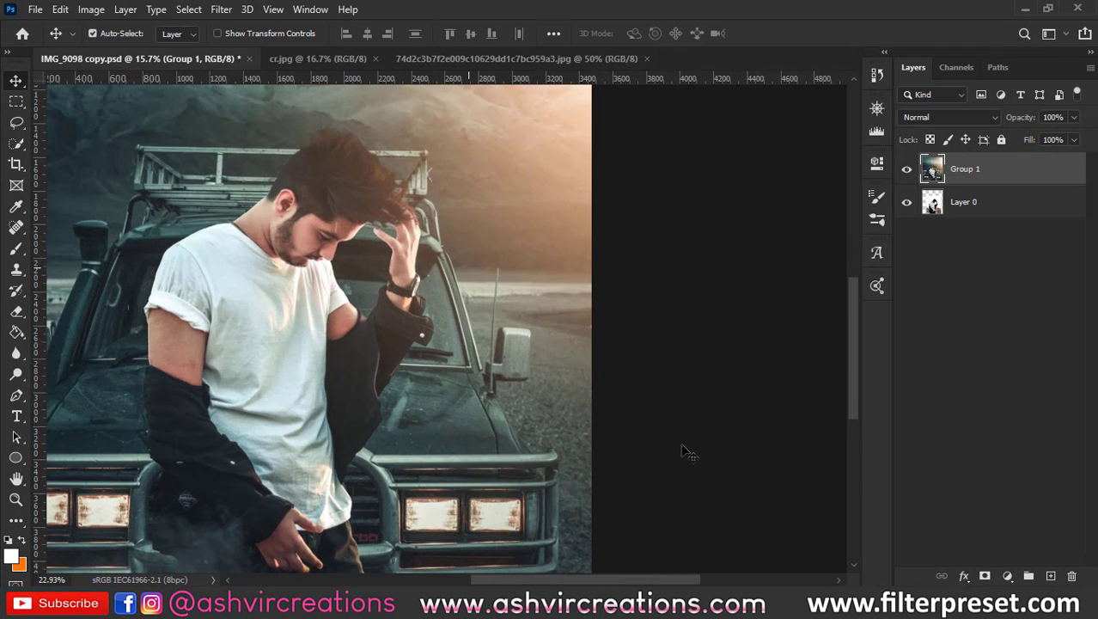
left_click_drag(715, 336, 755, 322)
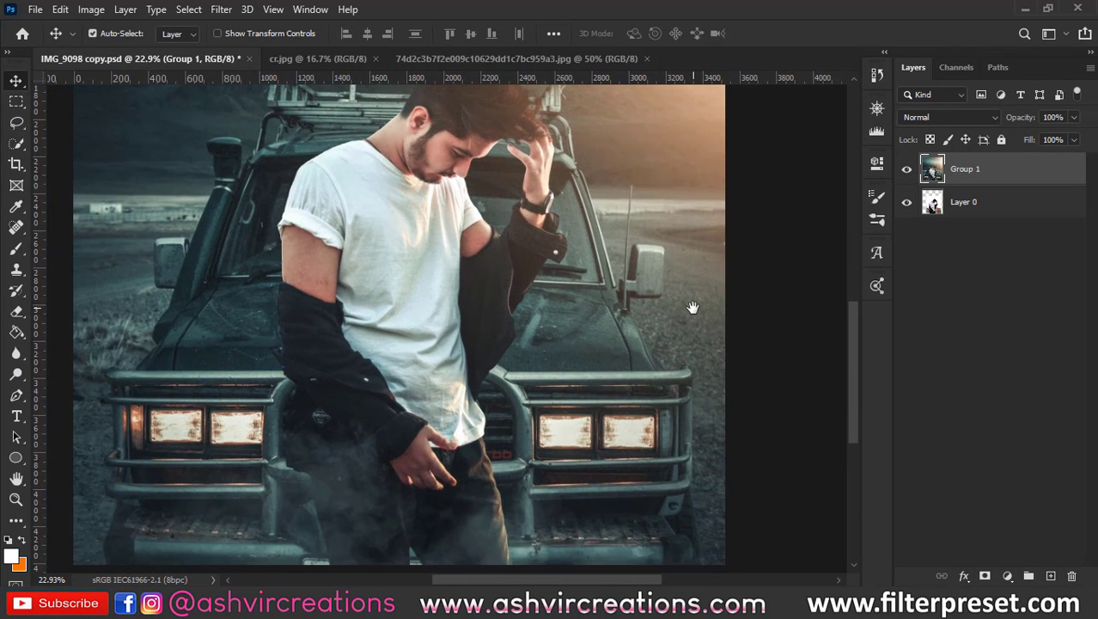
scroll(692, 307, "up", 2)
scroll(694, 316, "down", 2)
scroll(649, 336, "down", 3)
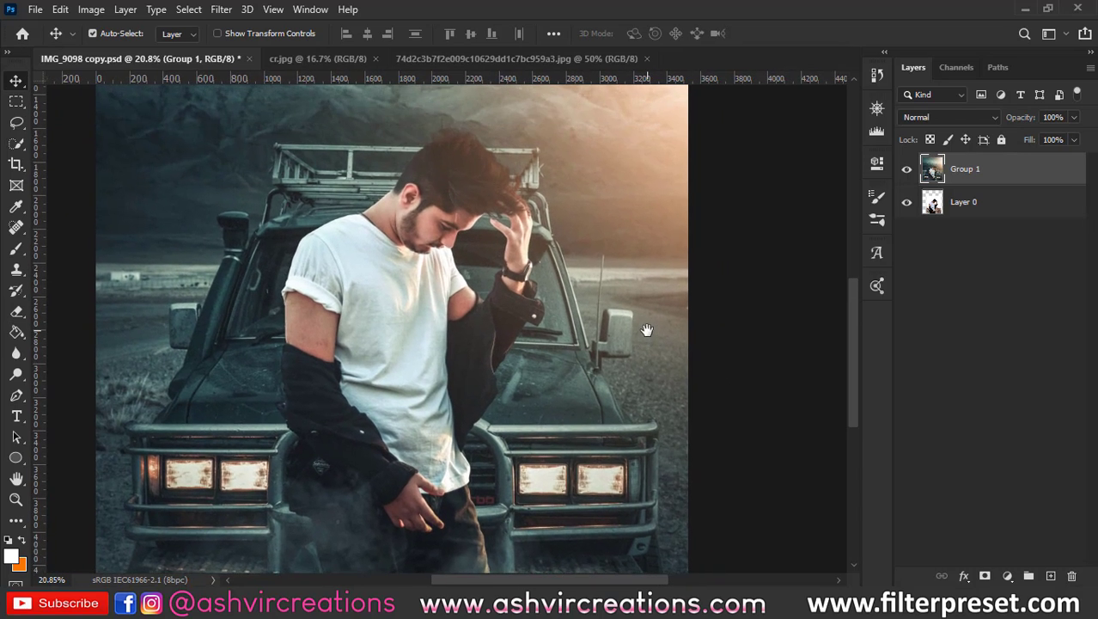
scroll(647, 336, "up", 1)
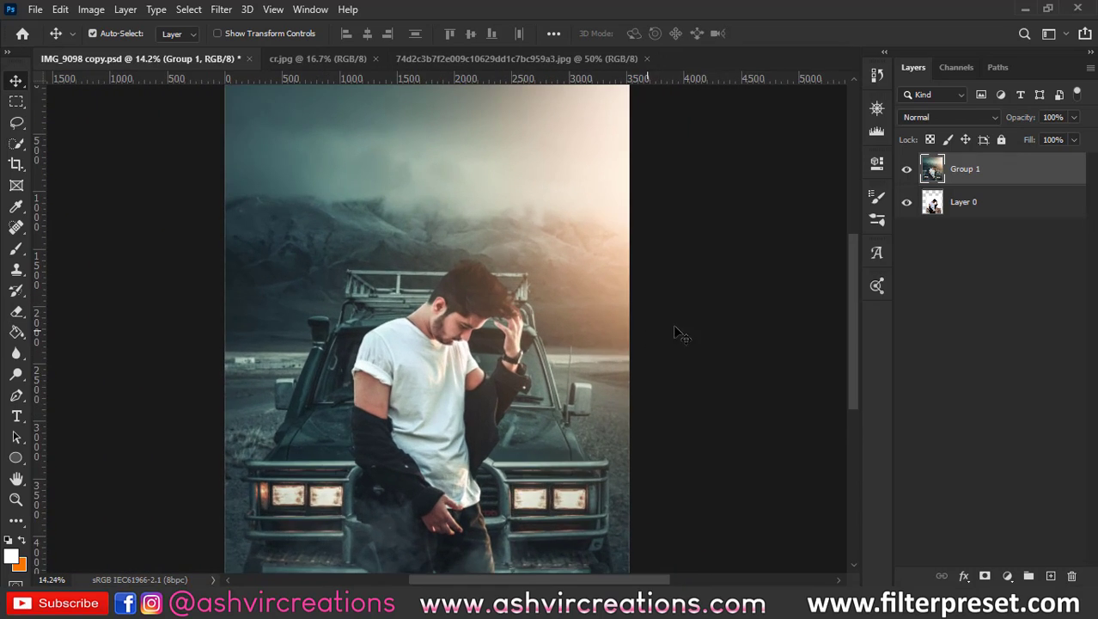
left_click(907, 169)
left_click(907, 169)
scroll(726, 300, "down", 1)
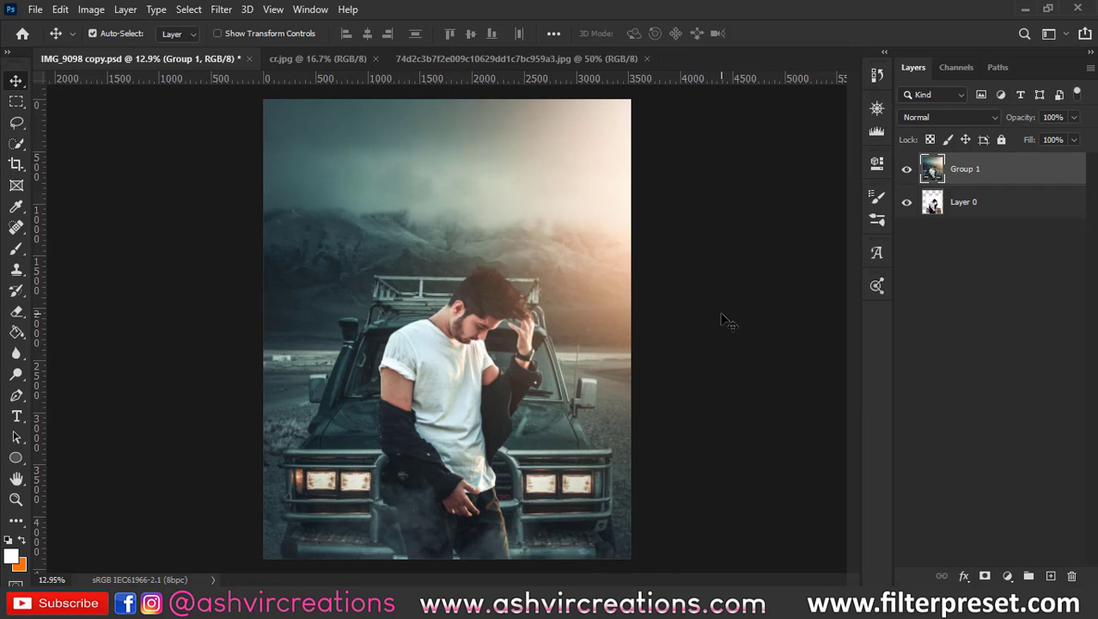